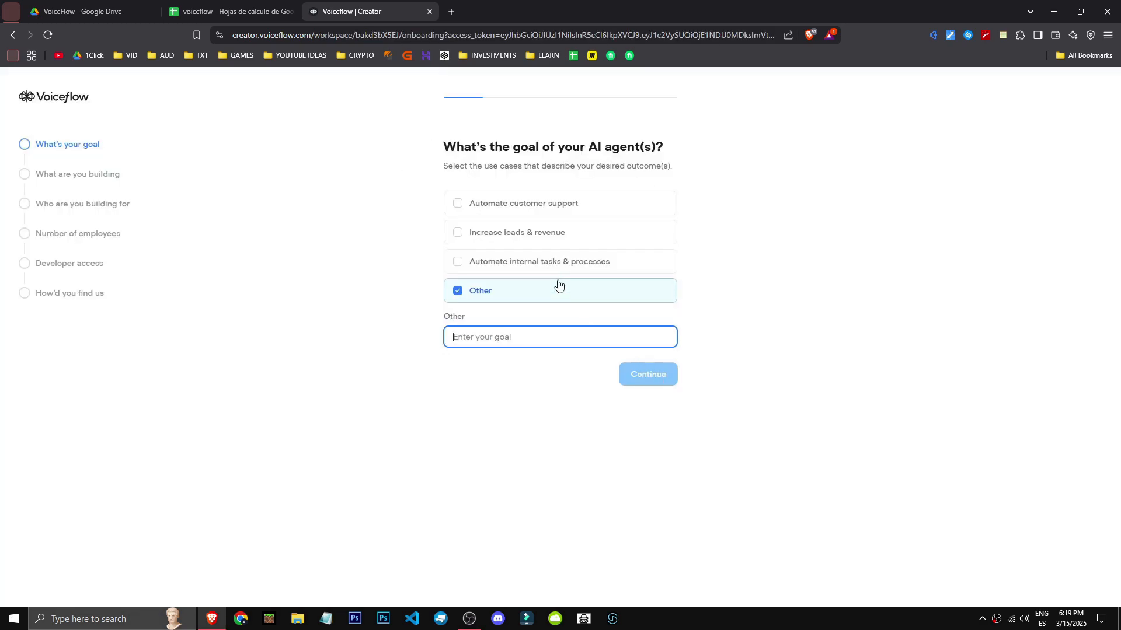
- Answer the onboarding question about the goal of the AI agents and continue
left_click(554, 276)
left_click(580, 286)
left_click(653, 327)
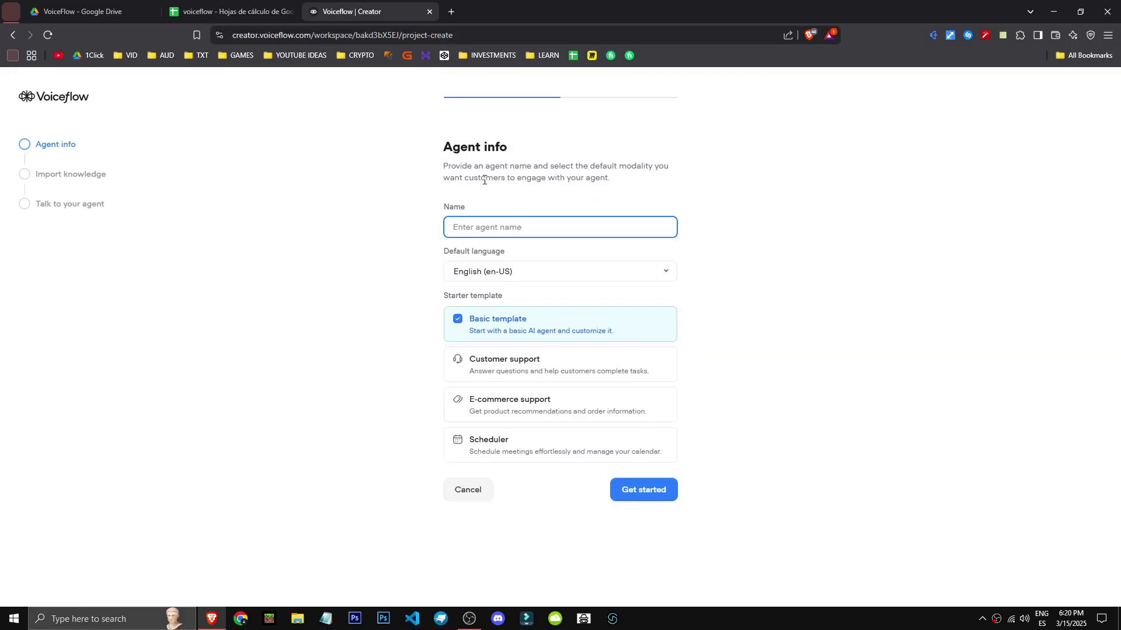
- Name the new agent test and keep English (en-US) as its default language
type("t")
left_click(494, 271)
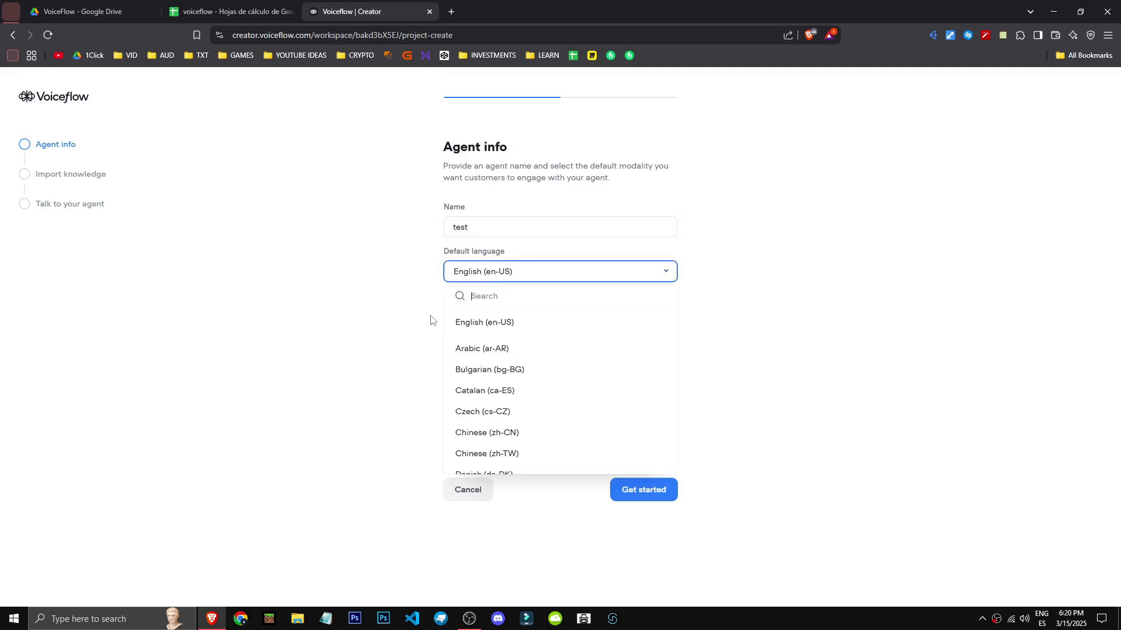
left_click(259, 302)
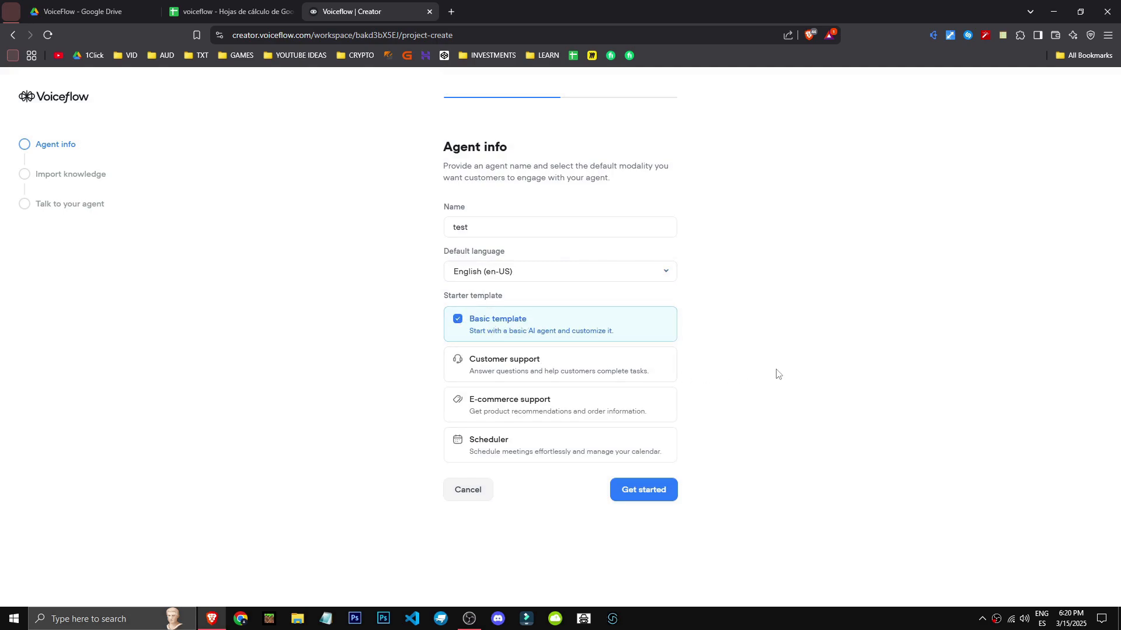
- Browse the starter templates, choose Basic template for the agent, and proceed to the knowledge import
left_click(613, 365)
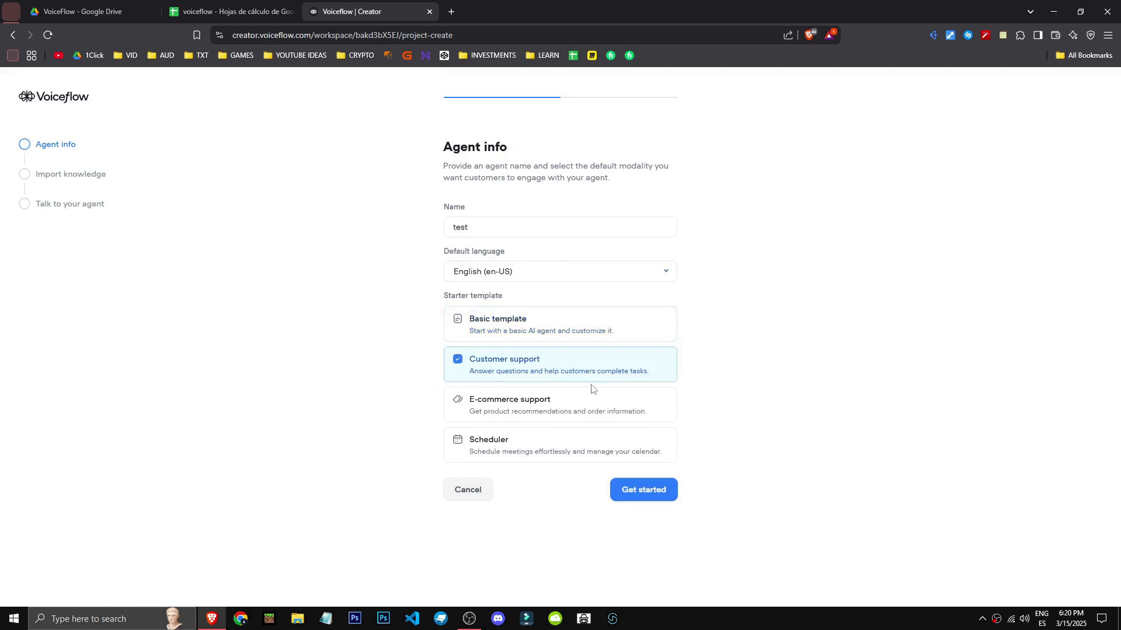
left_click(505, 405)
left_click(570, 441)
left_click(531, 337)
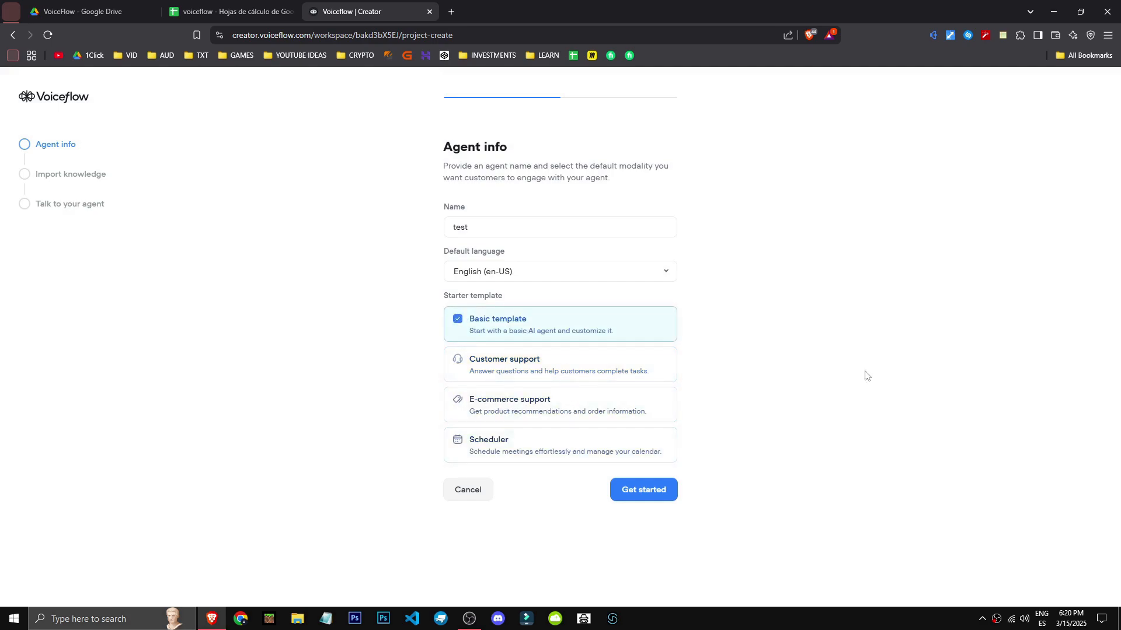
left_click(670, 490)
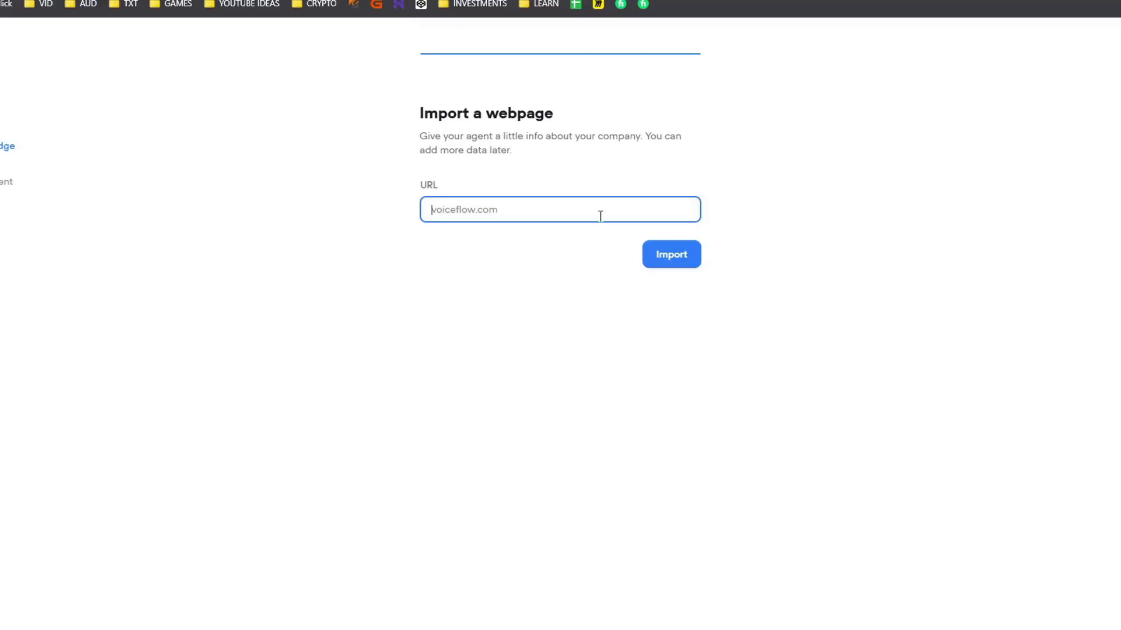
- Review the webpage import instructions and run the import for the agent's knowledge
left_click_drag(417, 111, 507, 134)
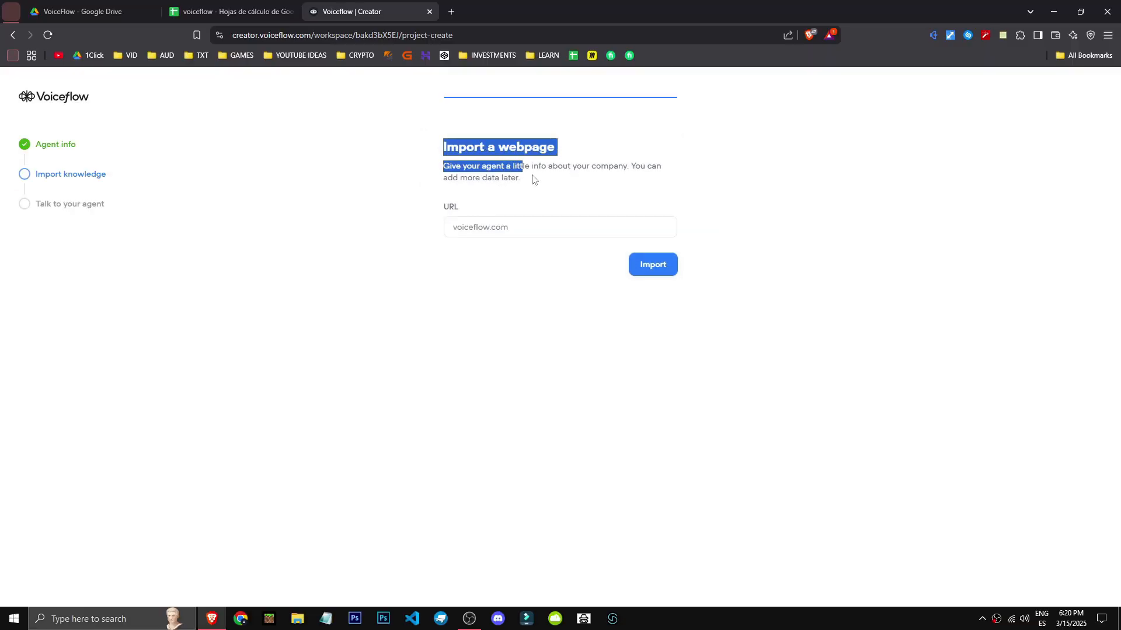
left_click_drag(533, 177, 476, 148)
left_click(464, 158)
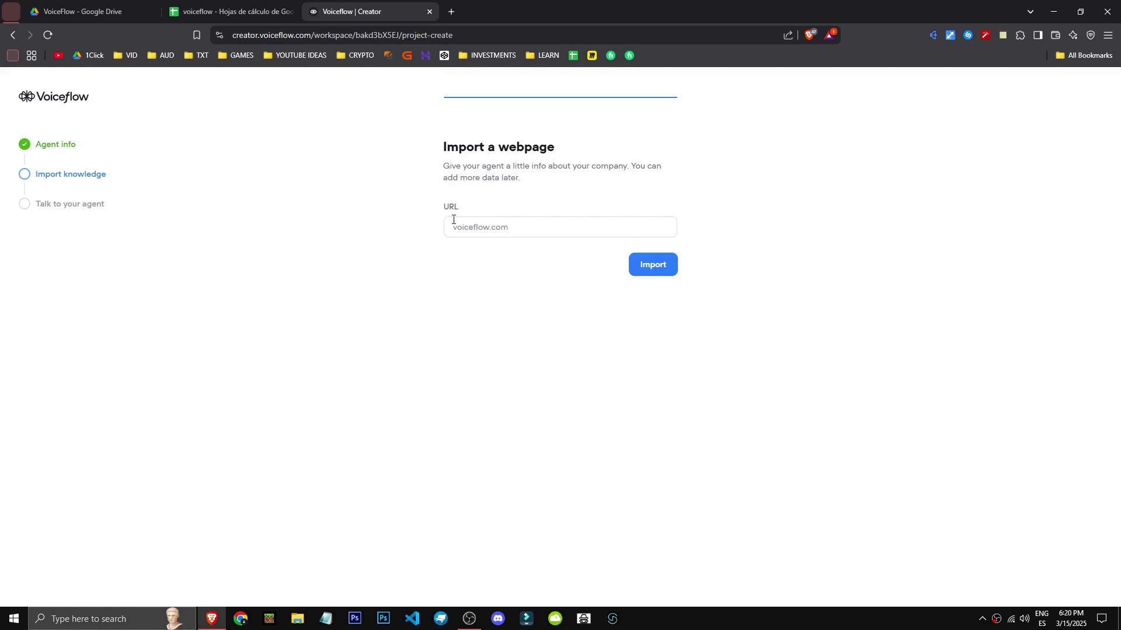
left_click(653, 264)
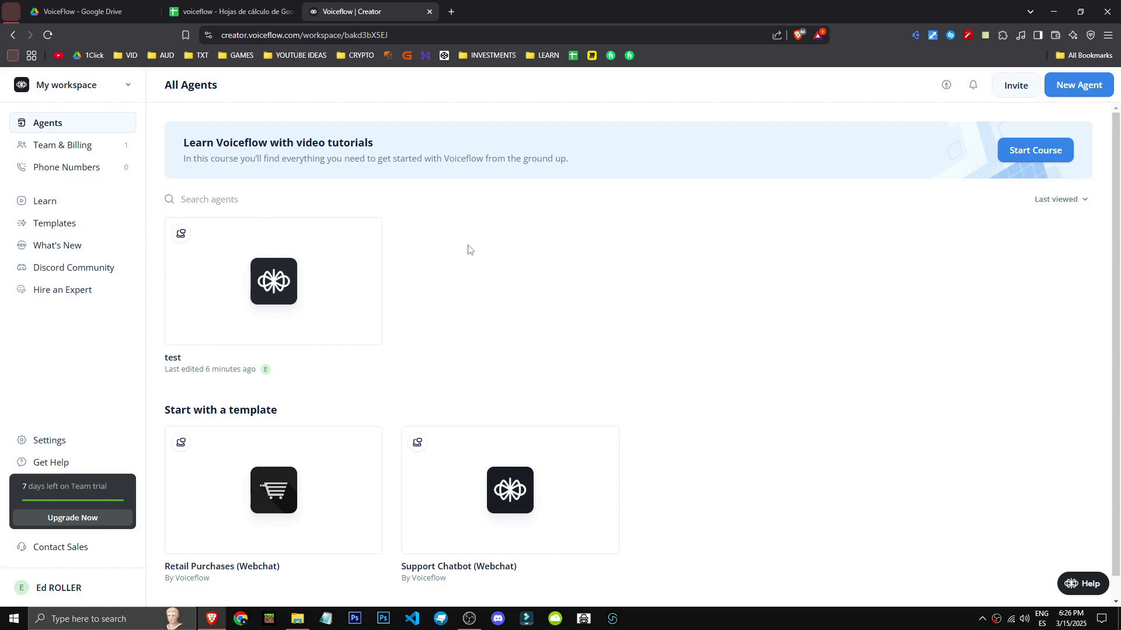
left_click_drag(222, 35, 387, 79)
left_click(559, 282)
left_click(1069, 99)
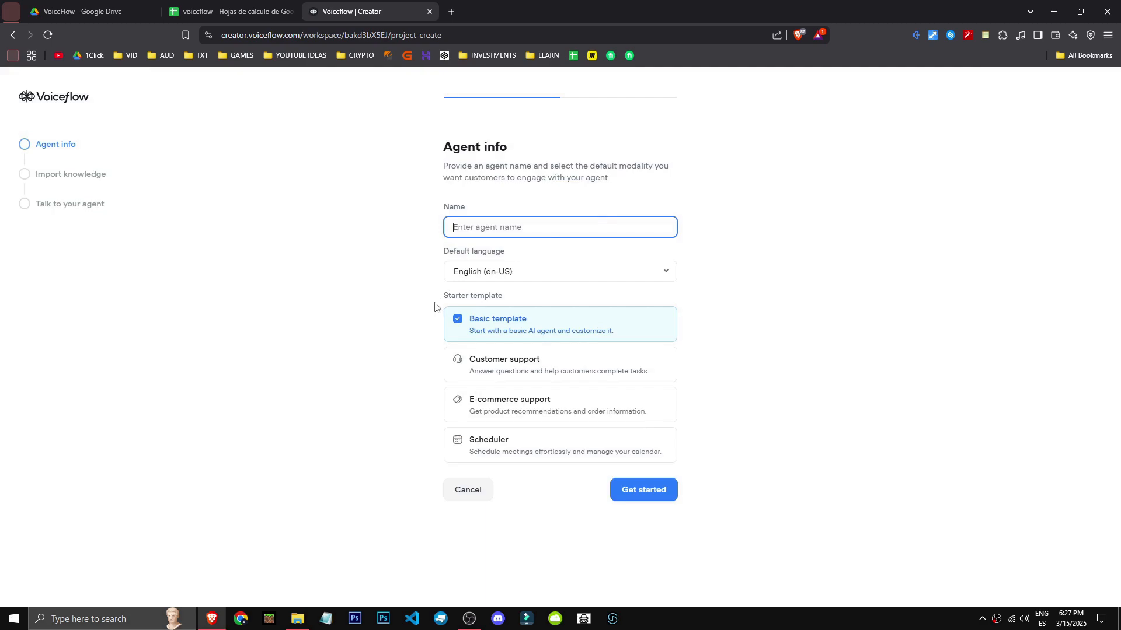
left_click(11, 37)
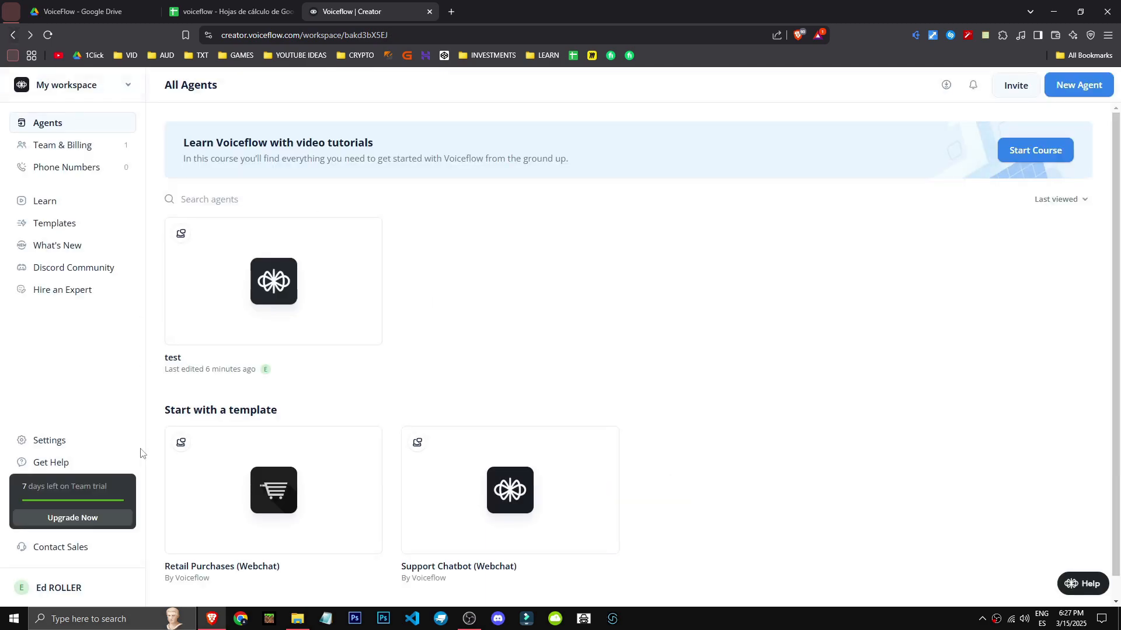
left_click_drag(42, 485, 107, 486)
left_click(81, 484)
- Open the form for a new agent and look over its name and default language fields
left_click(1064, 85)
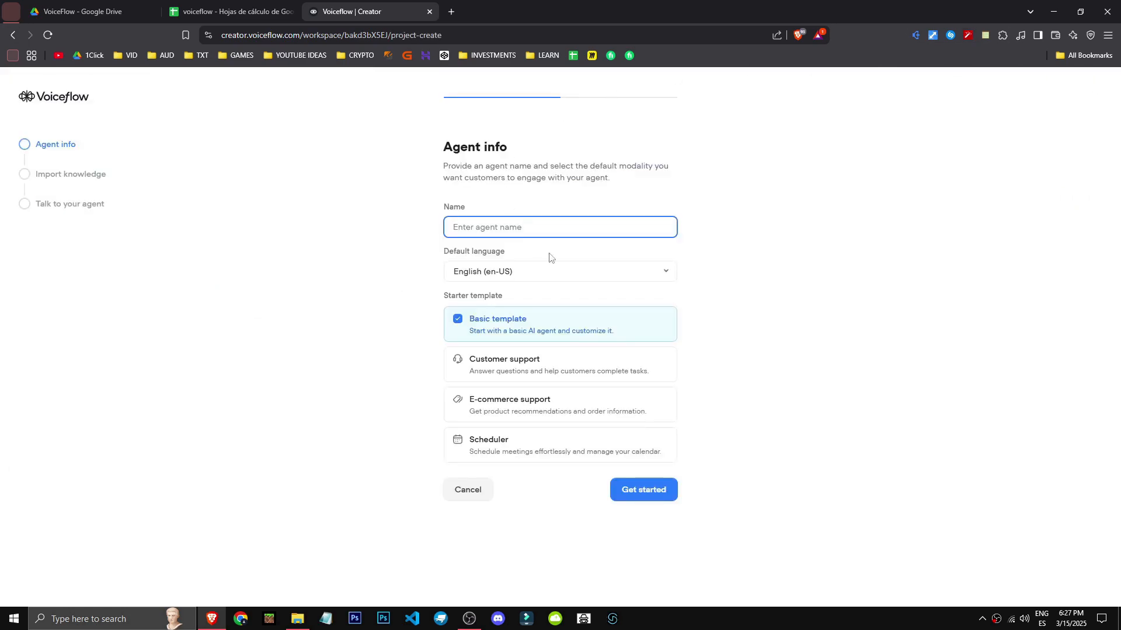
left_click(465, 279)
left_click(833, 400)
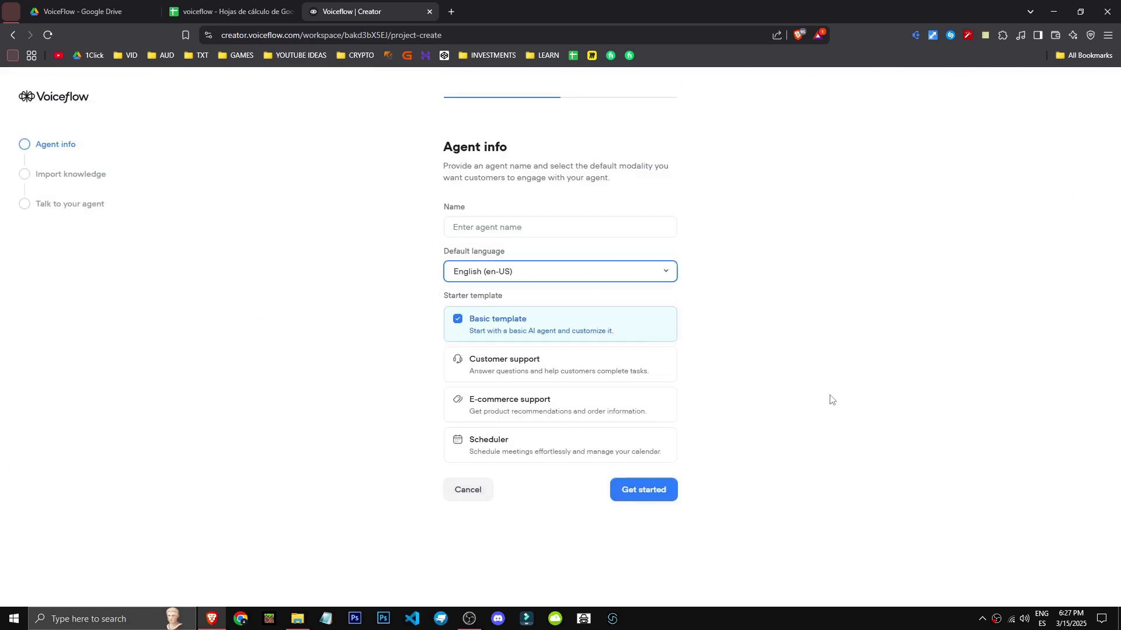
left_click(502, 224)
left_click_drag(433, 203, 470, 208)
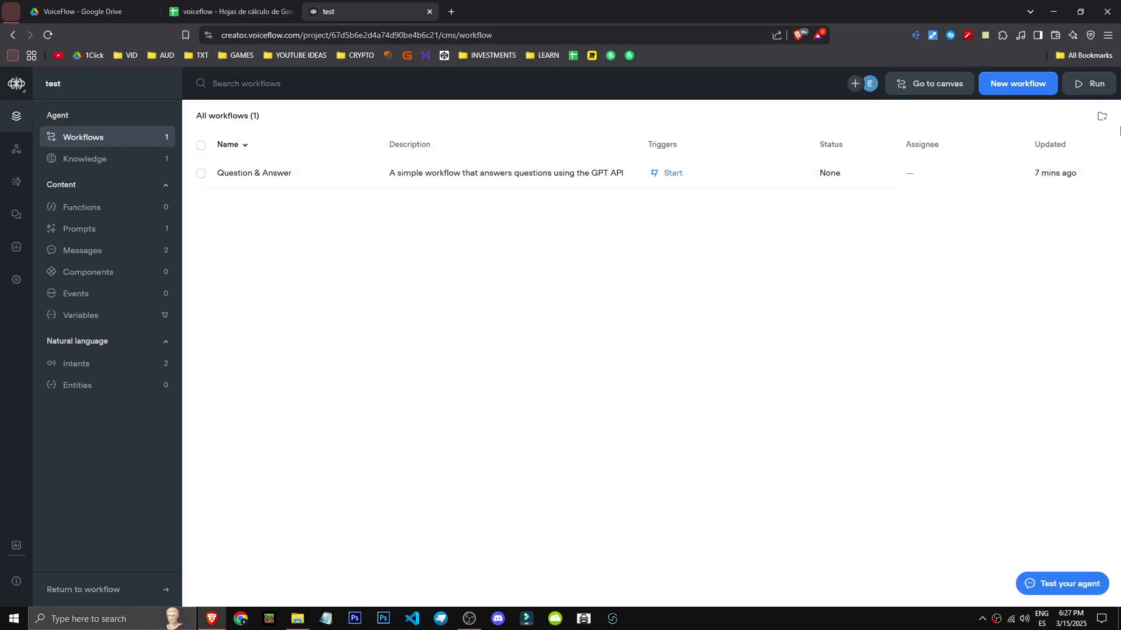
- Open the test agent's Question & Answer workflow on the canvas for editing
left_click(312, 172)
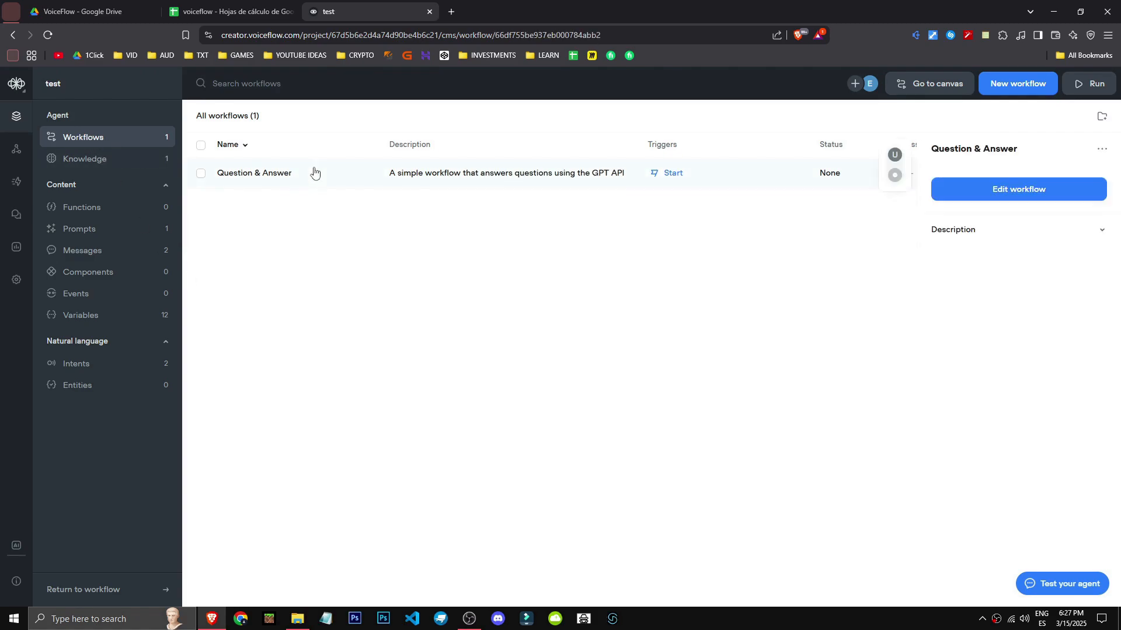
left_click(1016, 192)
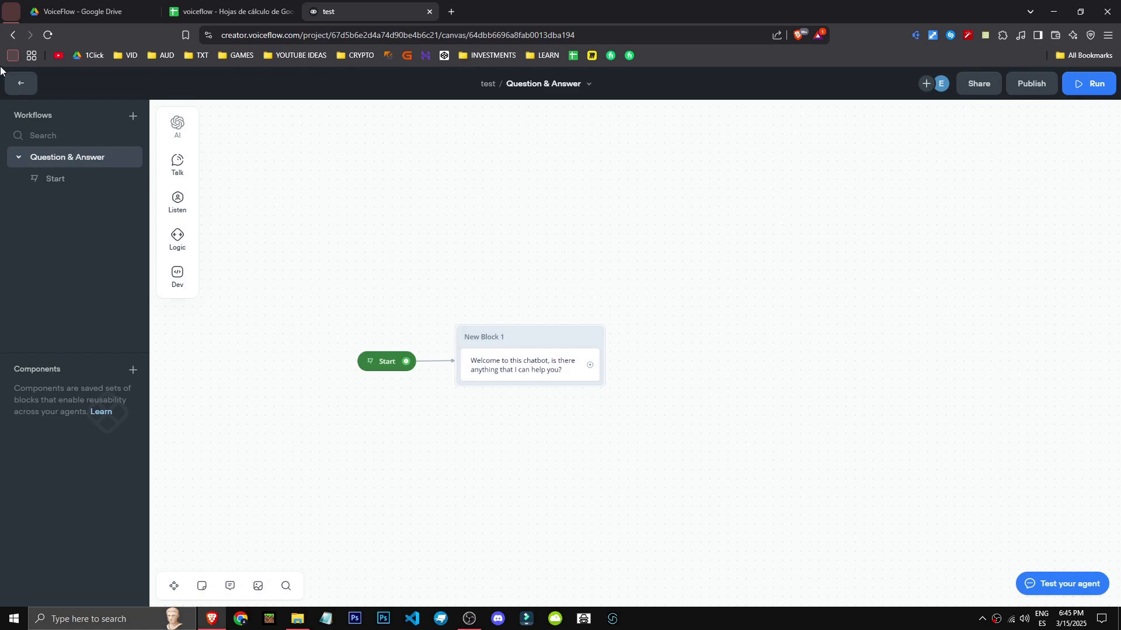
left_click(20, 84)
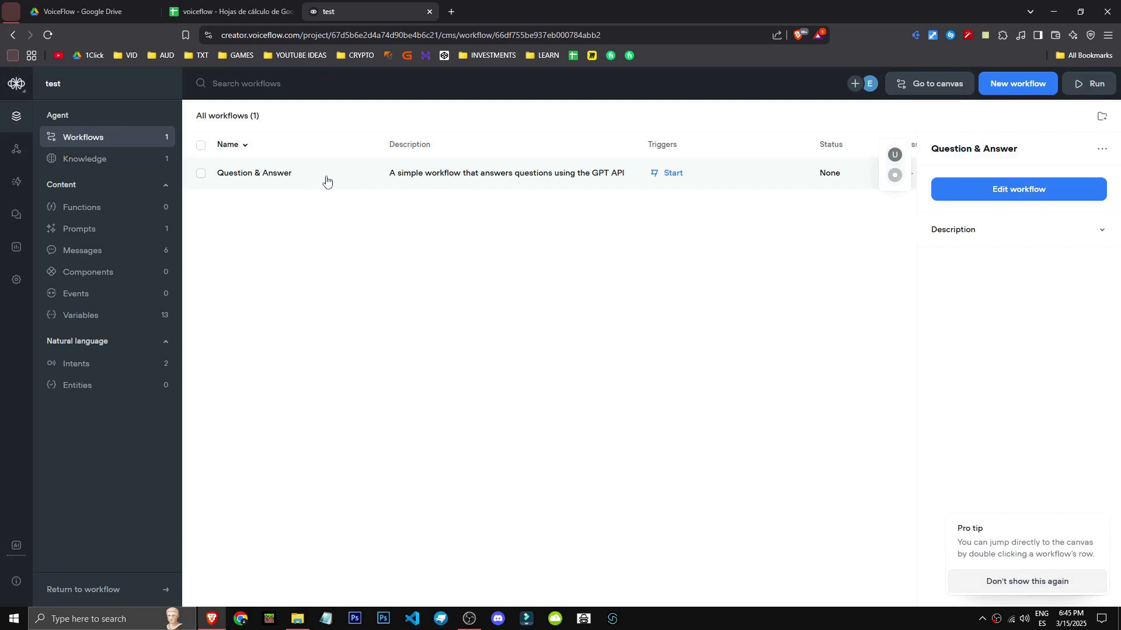
double_click(782, 175)
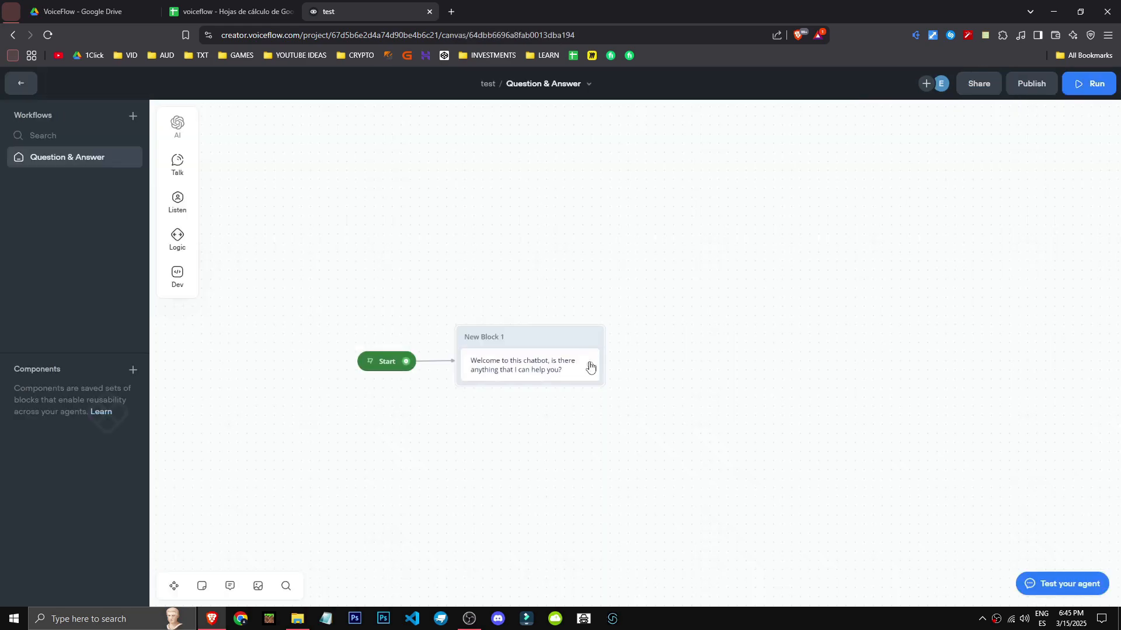
- Delete the existing welcome message block from the canvas, leaving only the Start block
scroll(426, 351, "down", 1)
left_click_drag(970, 496, 480, 186)
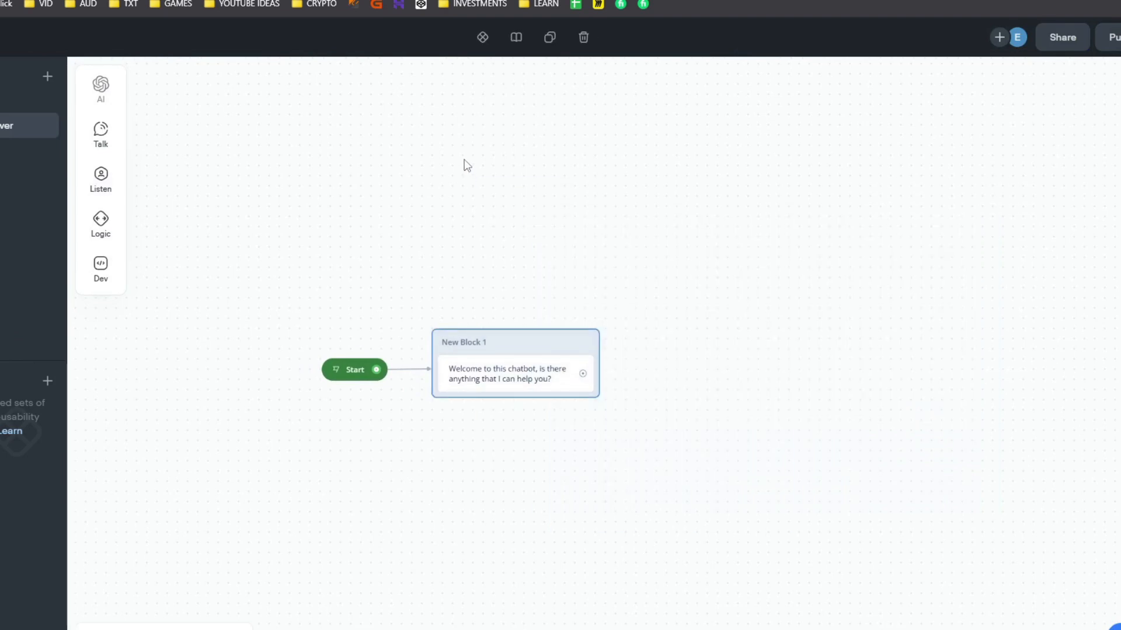
key("Delete")
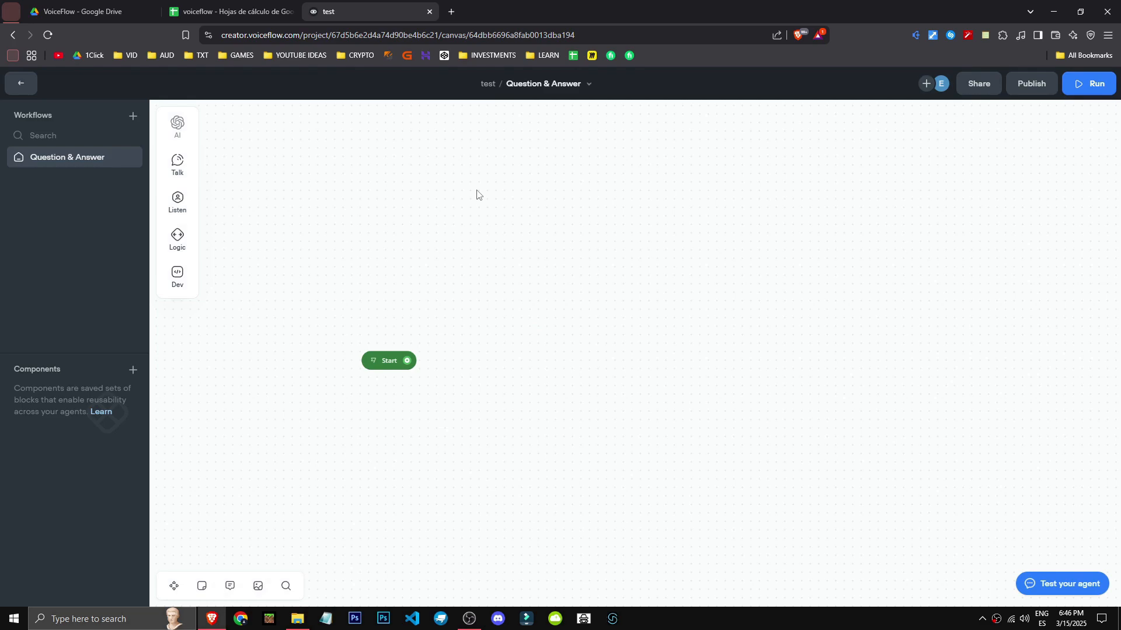
- Add a Message block beside the Start block and connect Start to it
mouse_move(182, 287)
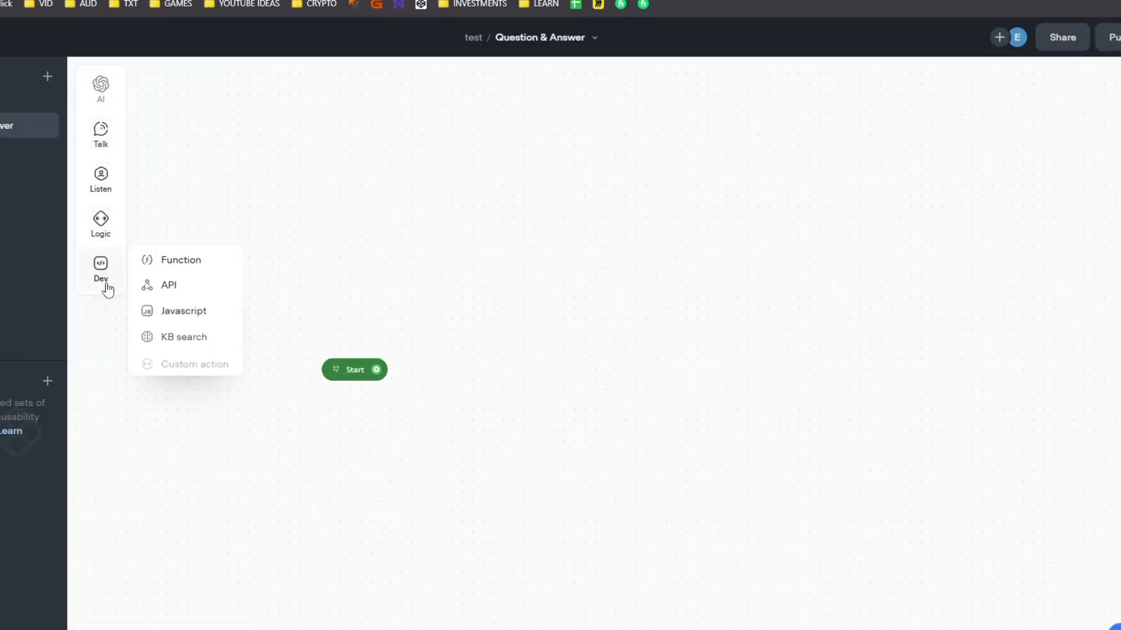
mouse_move(100, 132)
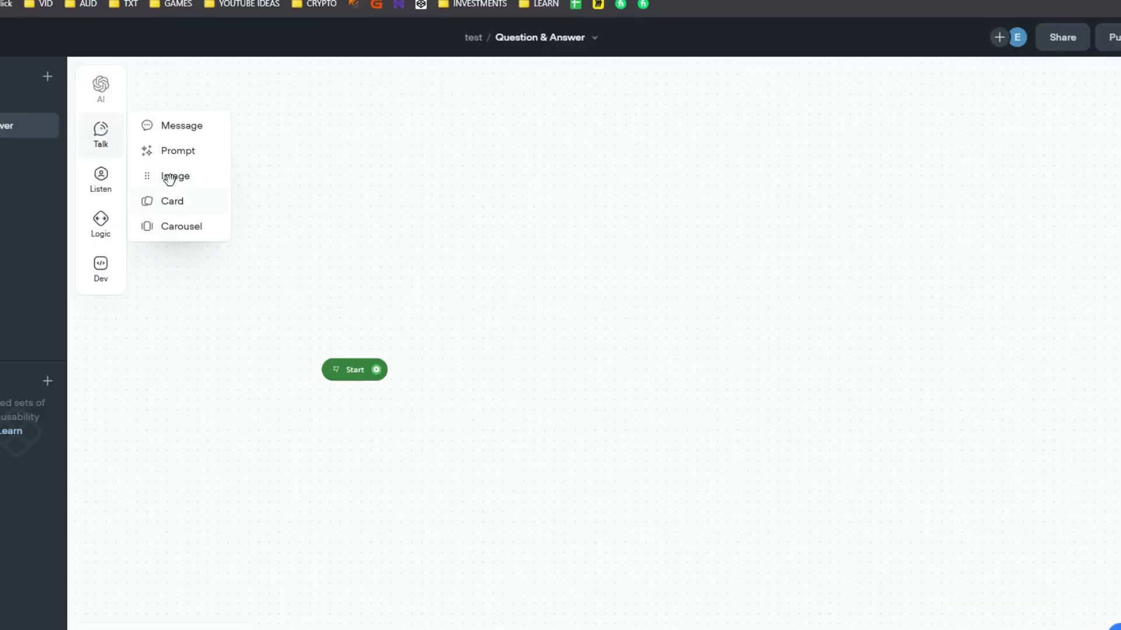
left_click_drag(245, 162, 532, 343)
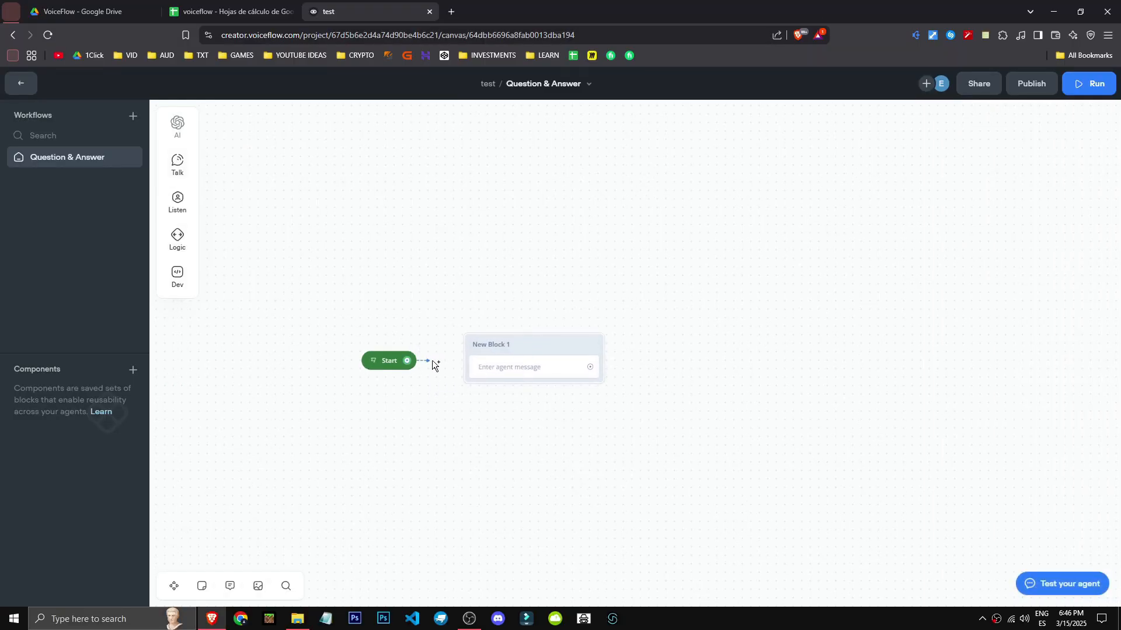
left_click_drag(432, 361, 479, 355)
- Examine which trigger types can be added to the Start block
left_click(388, 391)
left_click(391, 362)
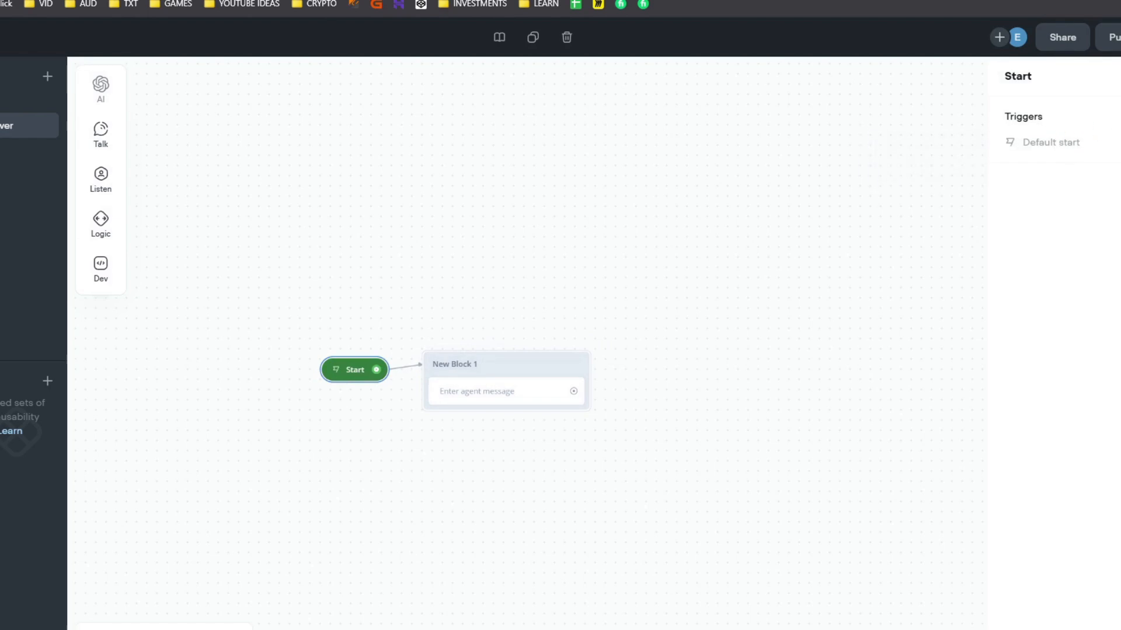
left_click(1102, 150)
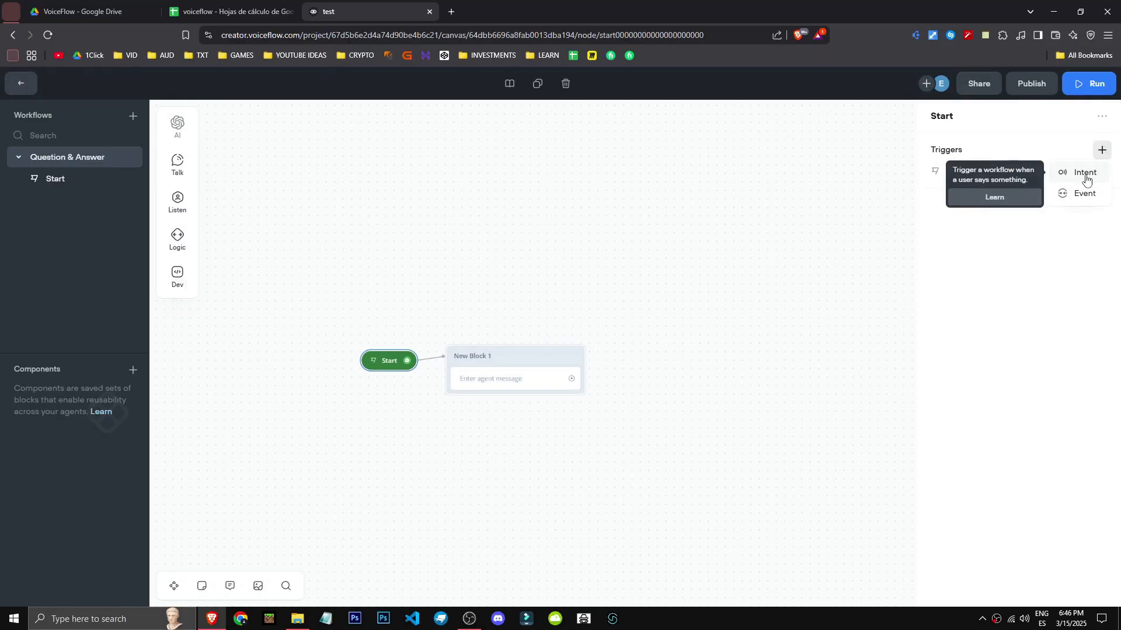
left_click(1084, 242)
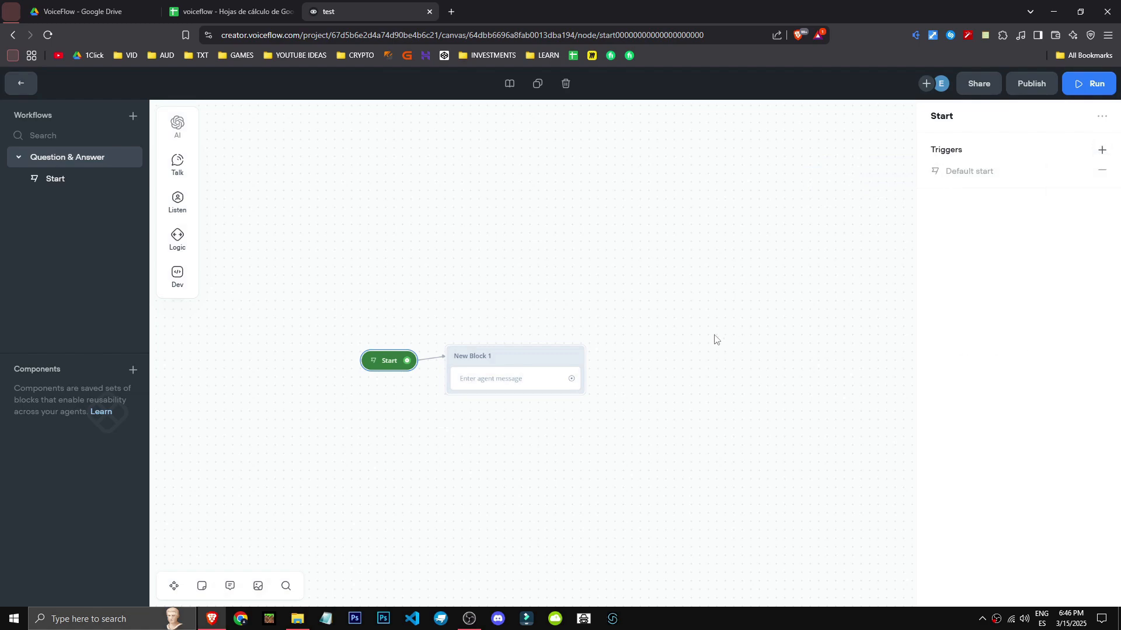
- Rename the new message block as WELCOME
left_click(501, 366)
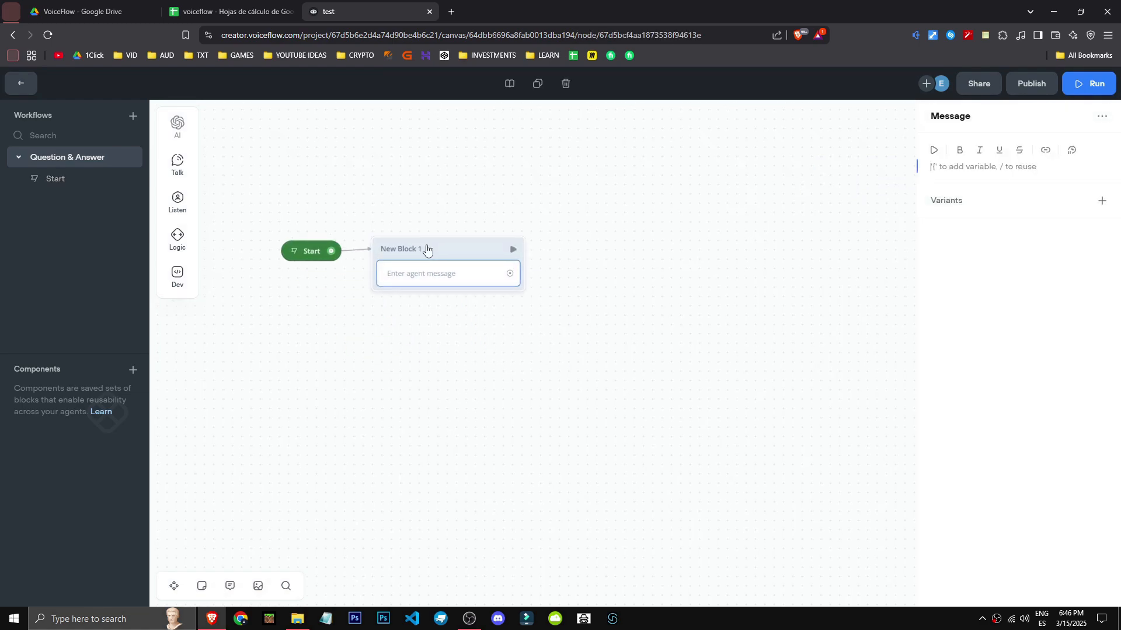
left_click(414, 248)
left_click(431, 251)
left_click(423, 248)
left_click(427, 249)
left_click(425, 248)
type("Welcome")
- Set the agent message in the WELCOME block to "Hi, welcome to this Chatbot, do you have any question?"
left_click(432, 282)
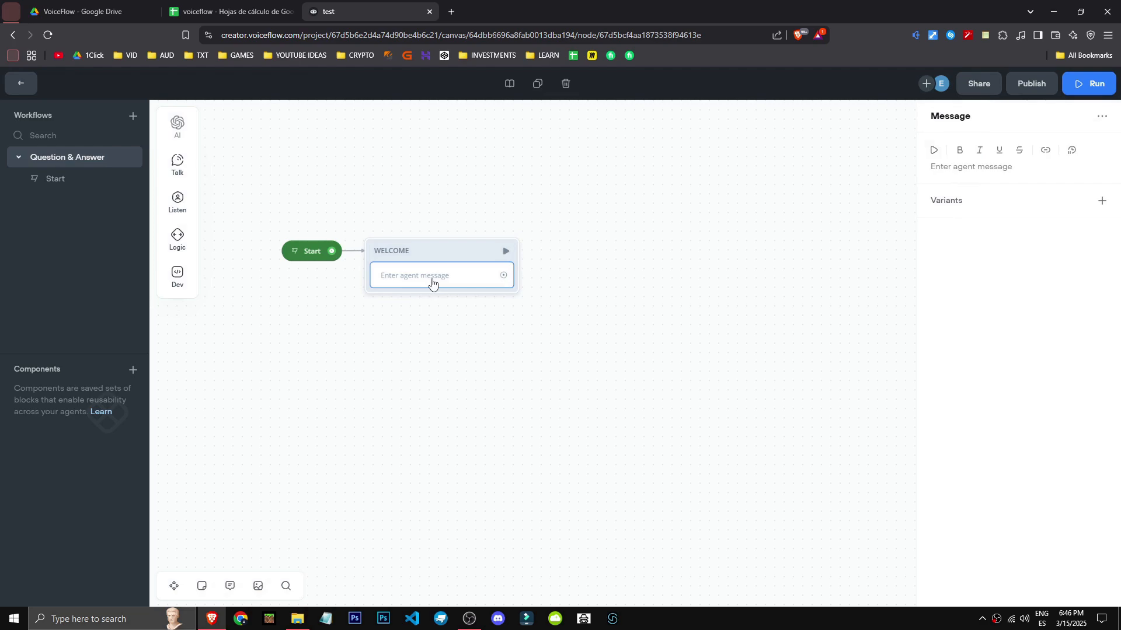
left_click(997, 169)
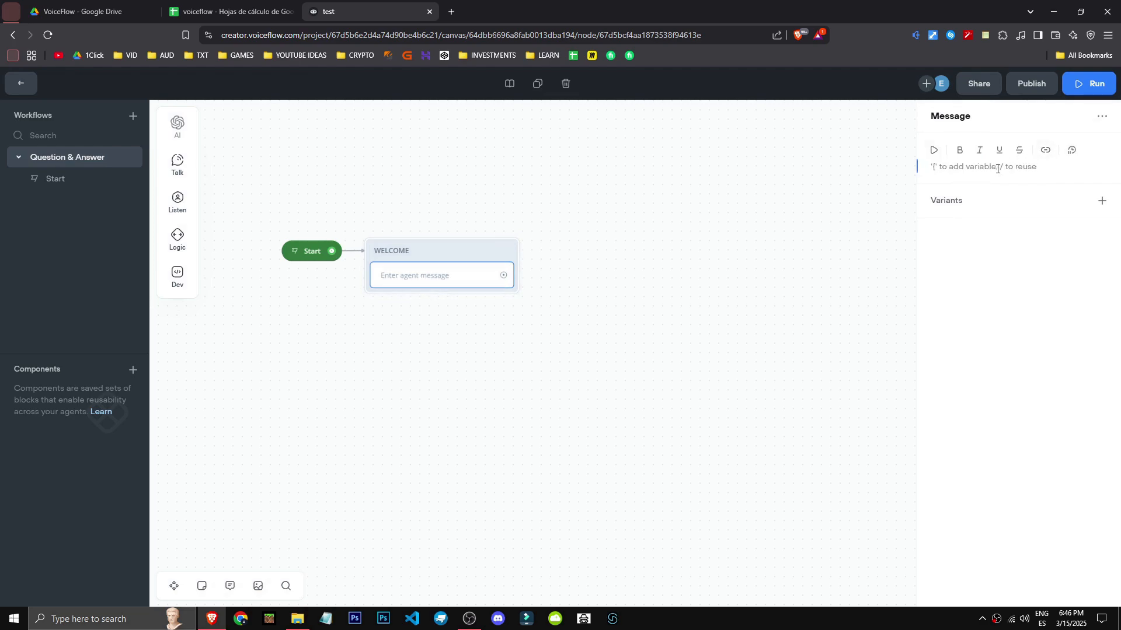
type("Hi, welcome to this Chatbot, do you have any question?")
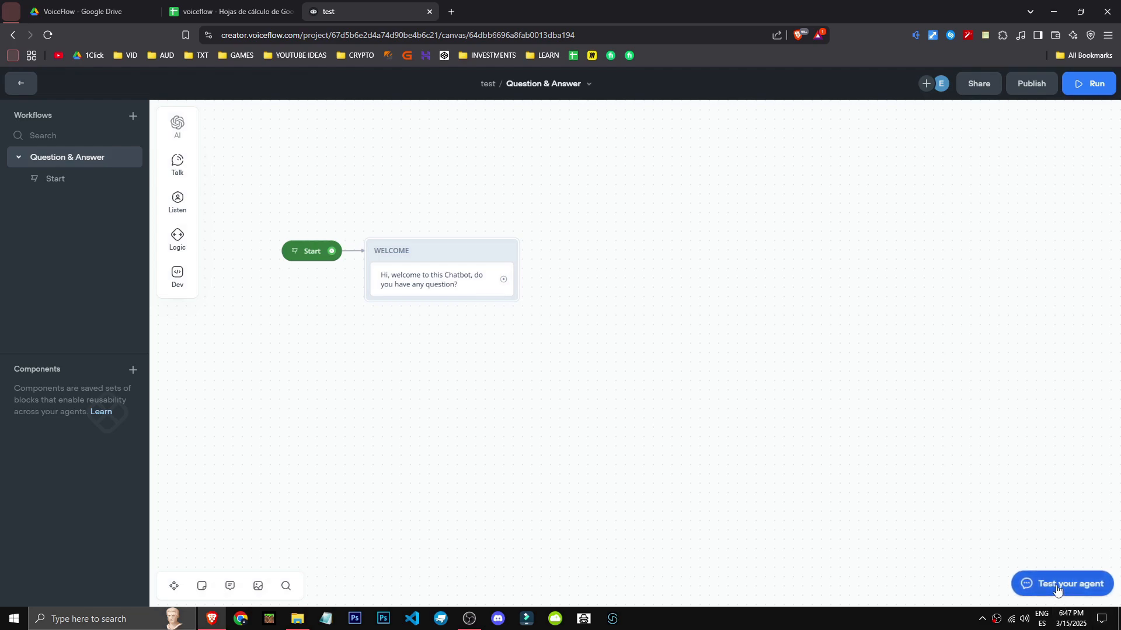
- Test the agent in the chat preview and start a new chat to check the welcome message
left_click(1057, 588)
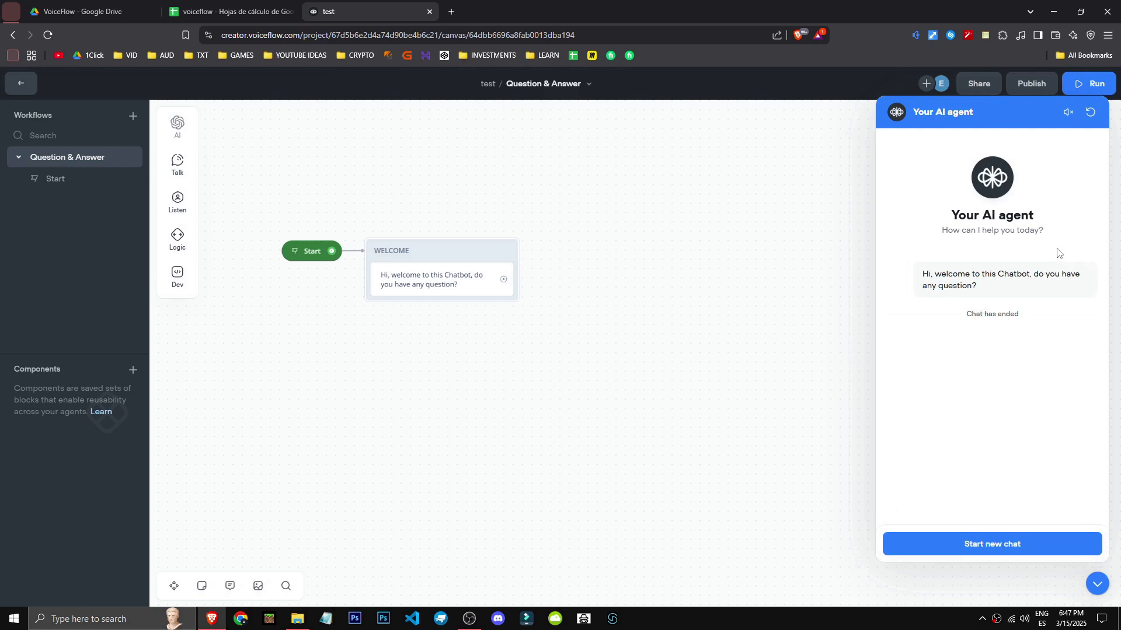
left_click(966, 548)
- Add an Image step below the message in the WELCOME block and upload the video editing timeline picture to it
mouse_move(176, 160)
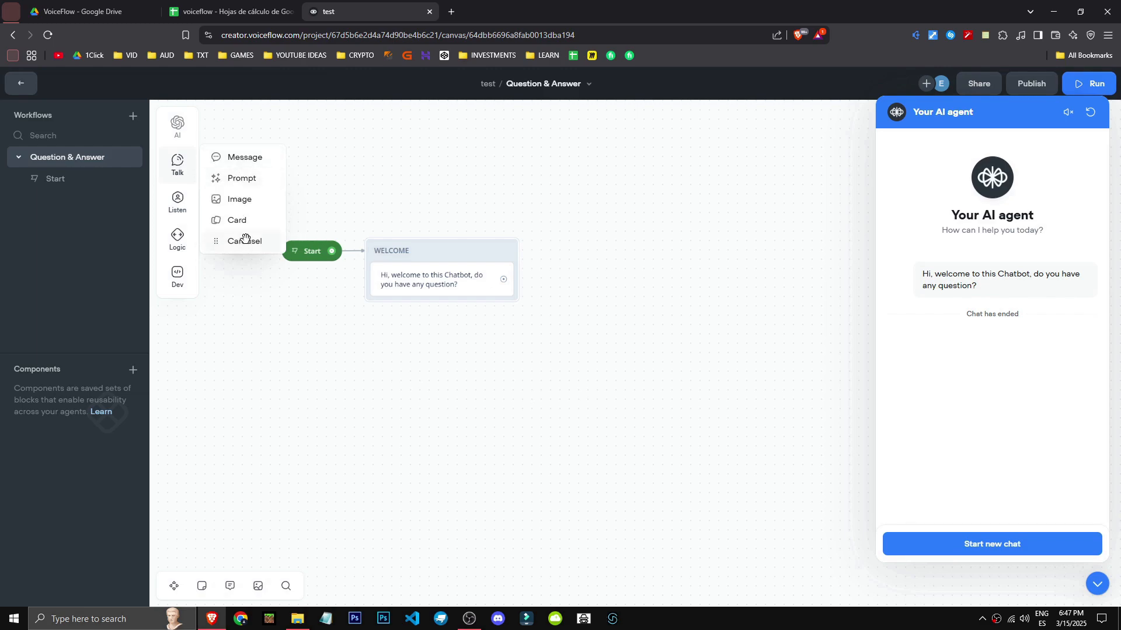
left_click_drag(242, 200, 420, 306)
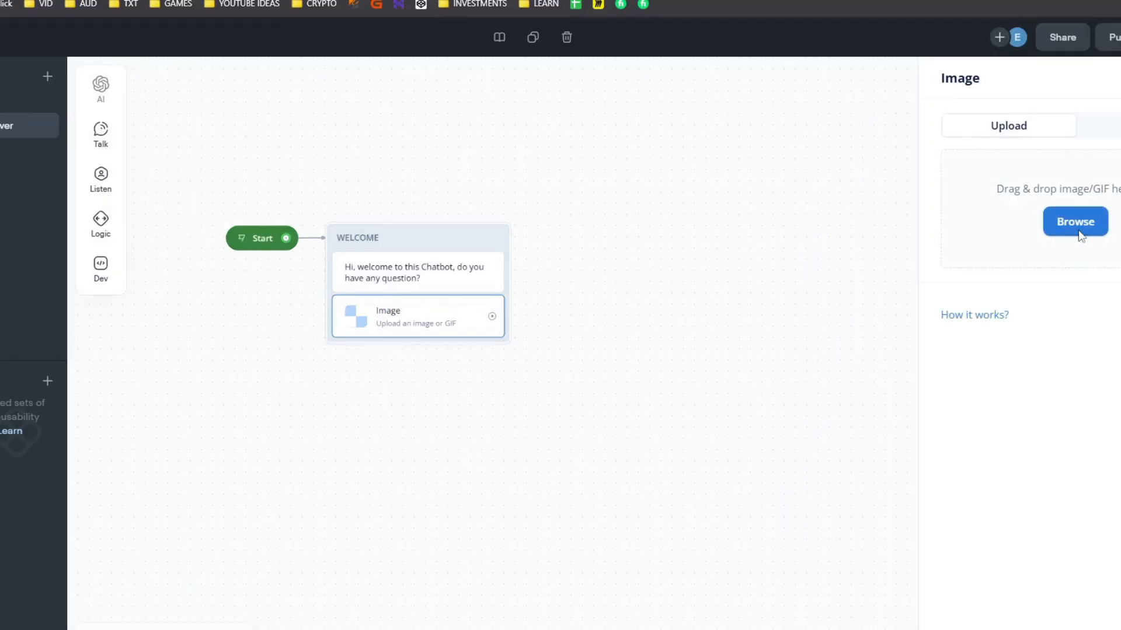
left_click(1079, 232)
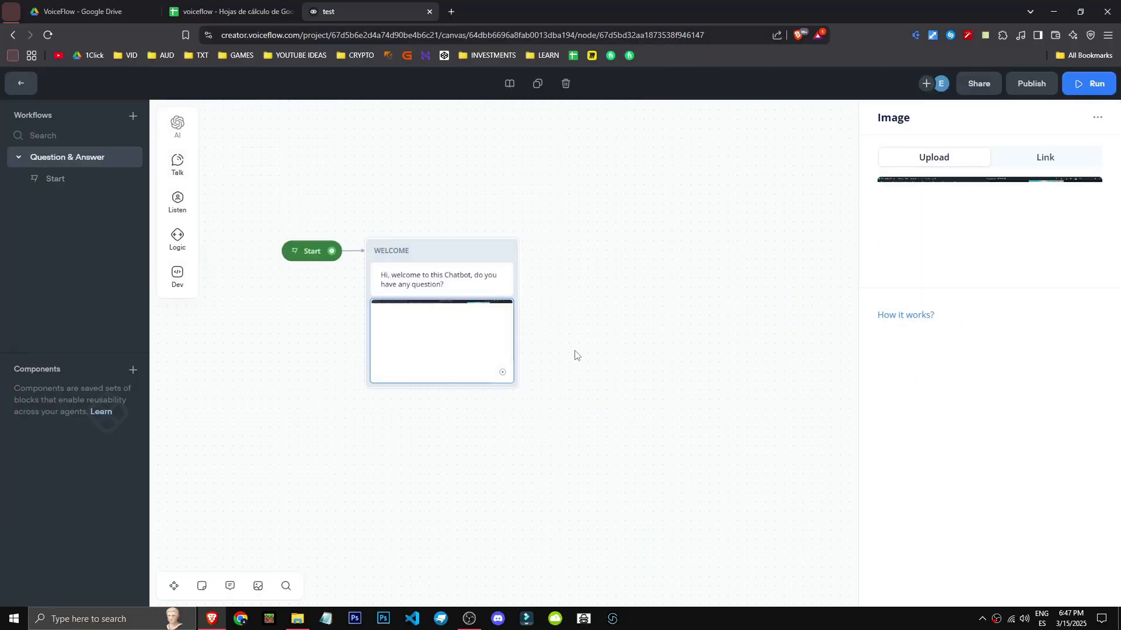
left_click(576, 353)
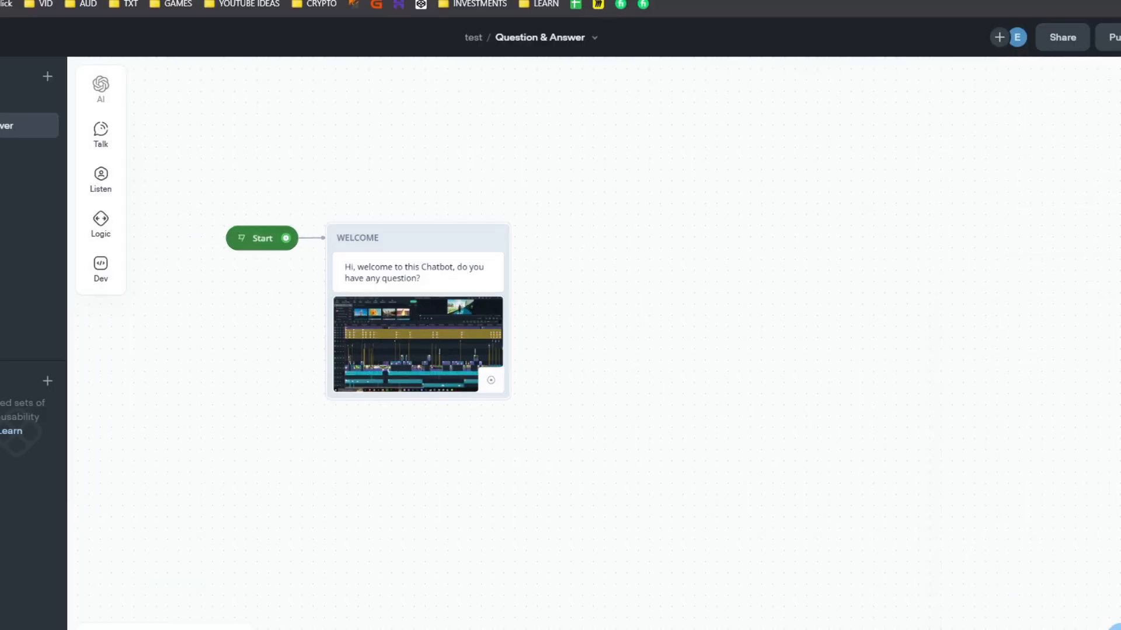
- Preview the agent chat with the uploaded picture and delete the Image step from the WELCOME block
left_click(1116, 627)
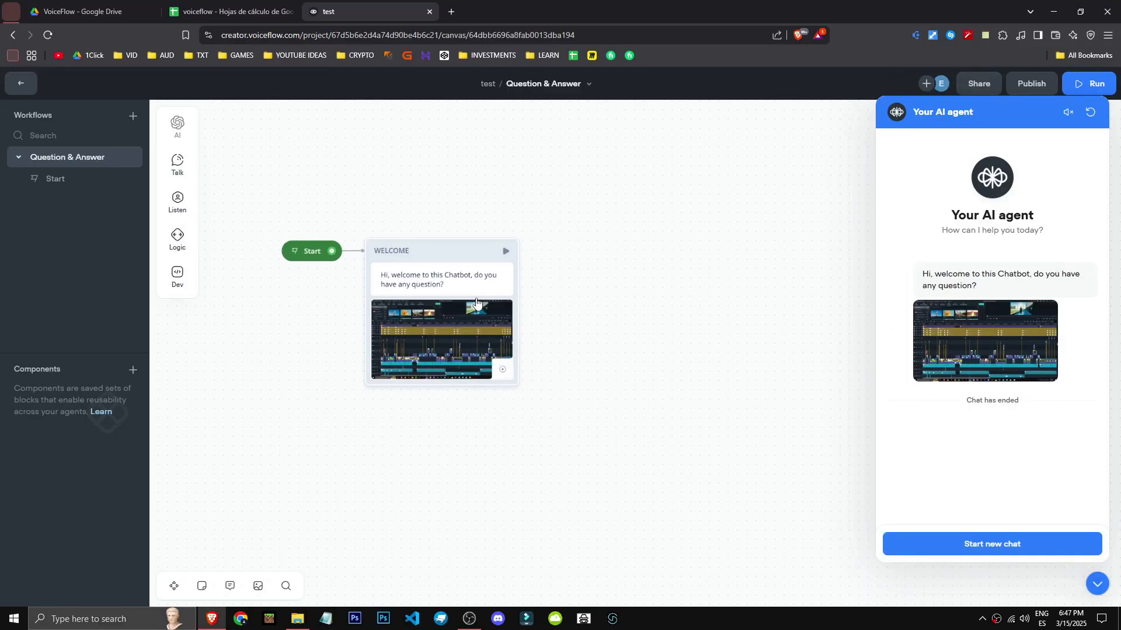
right_click(451, 347)
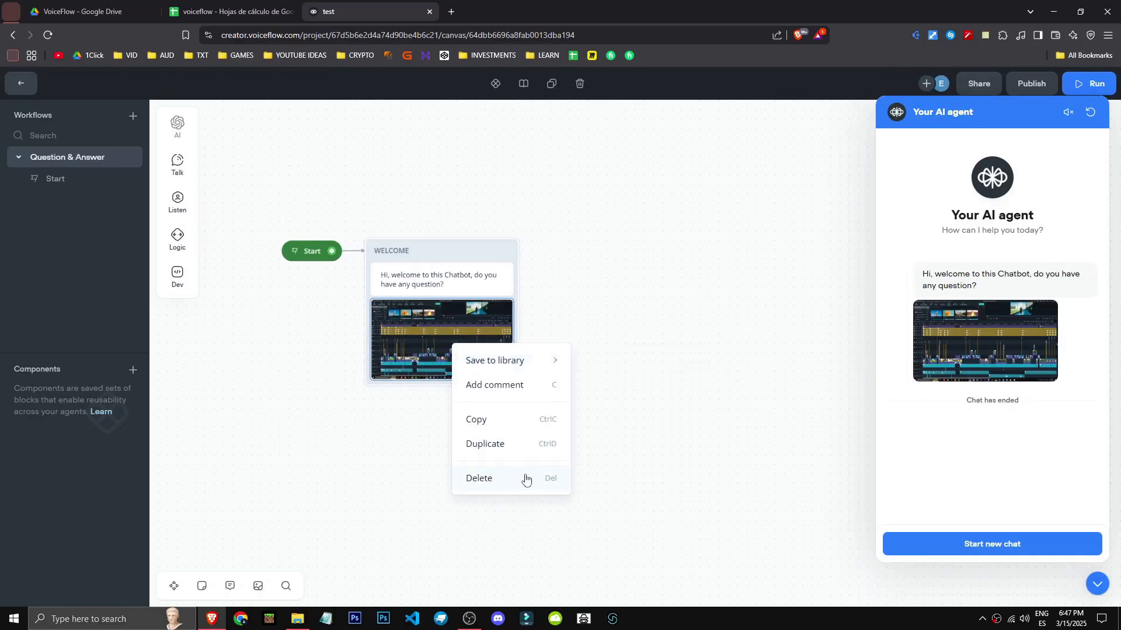
left_click(518, 476)
- Add a Card below the WELCOME message with the BELLINGHAM.png image, title "Video editing" and description "Video editing it's so cool"
mouse_move(177, 165)
left_click_drag(262, 231, 429, 323)
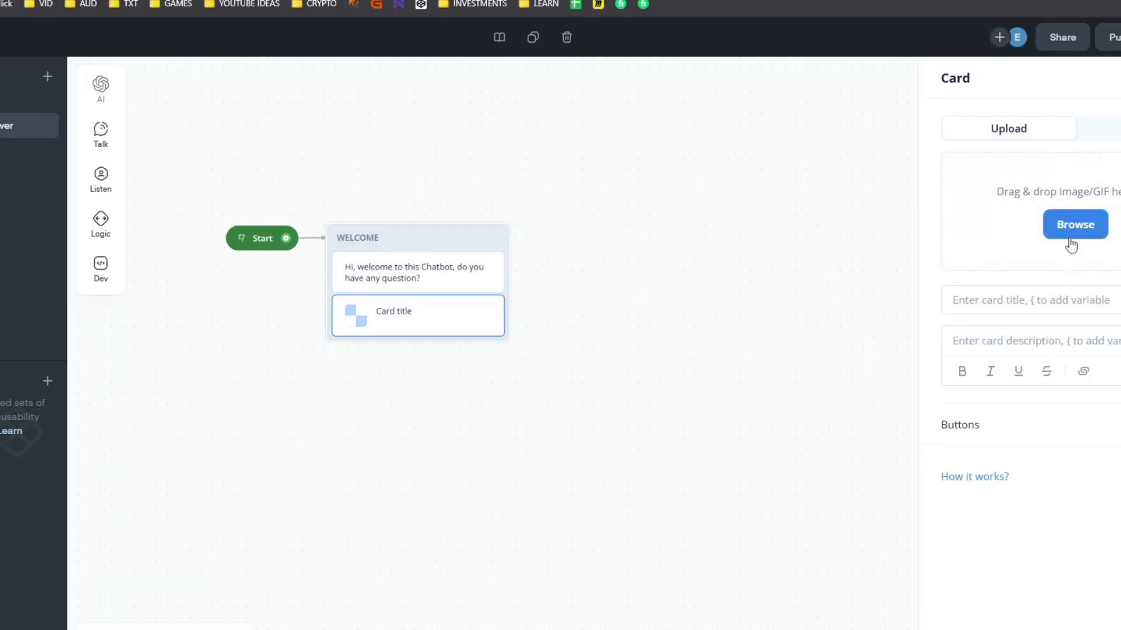
left_click(1071, 242)
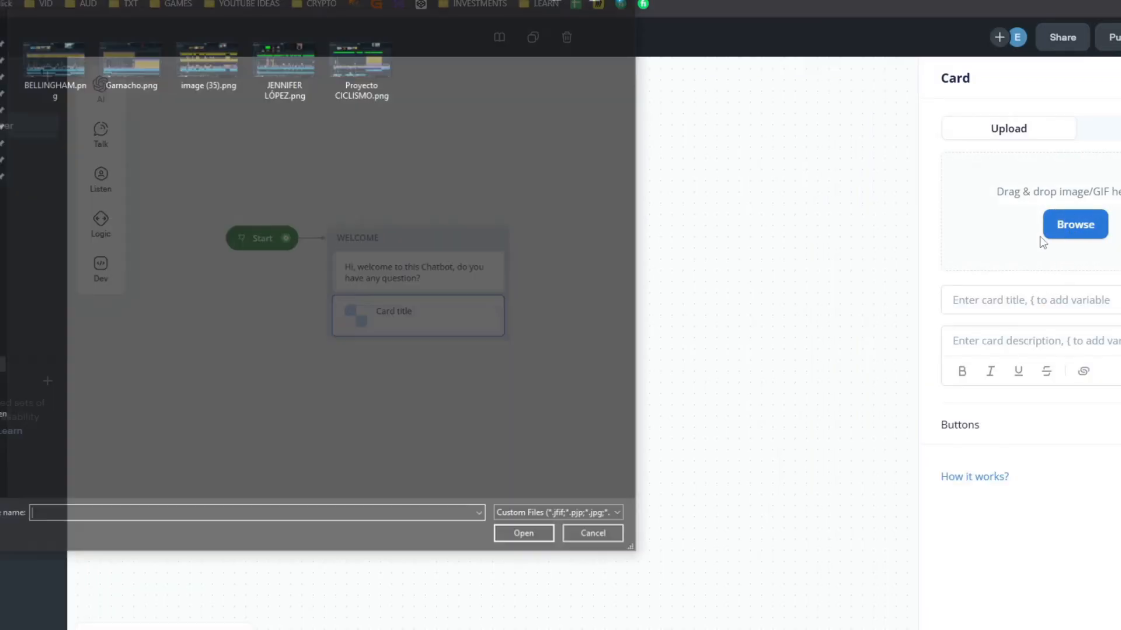
left_click(52, 58)
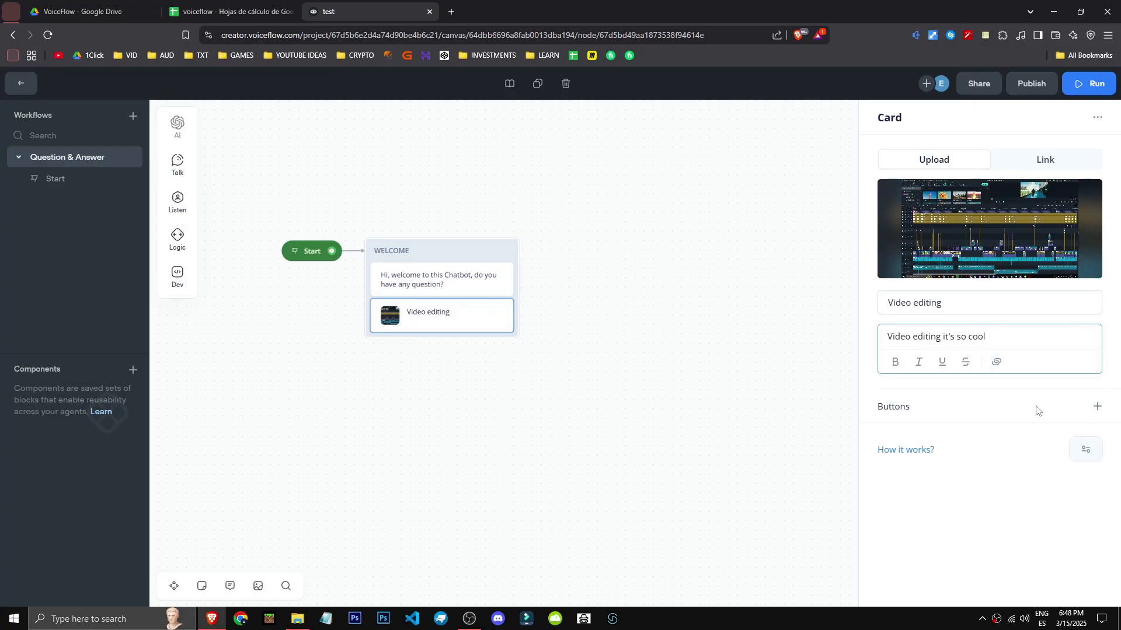
- Add a button labelled BUY NOW to the card and change the card title to "1000$ TV"
left_click(1100, 406)
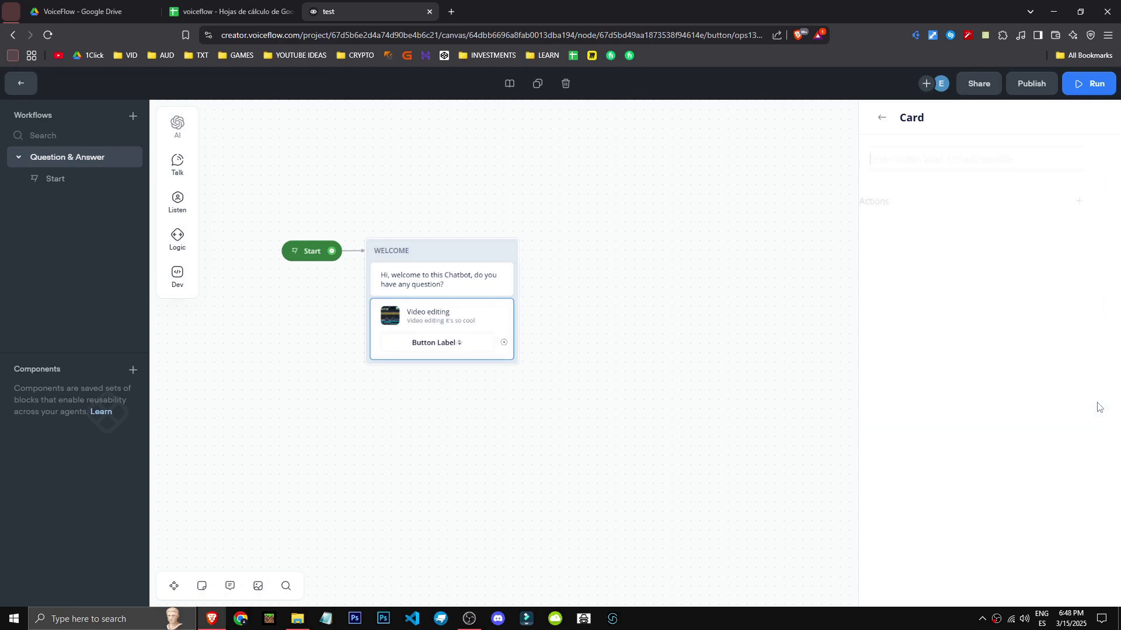
left_click(880, 119)
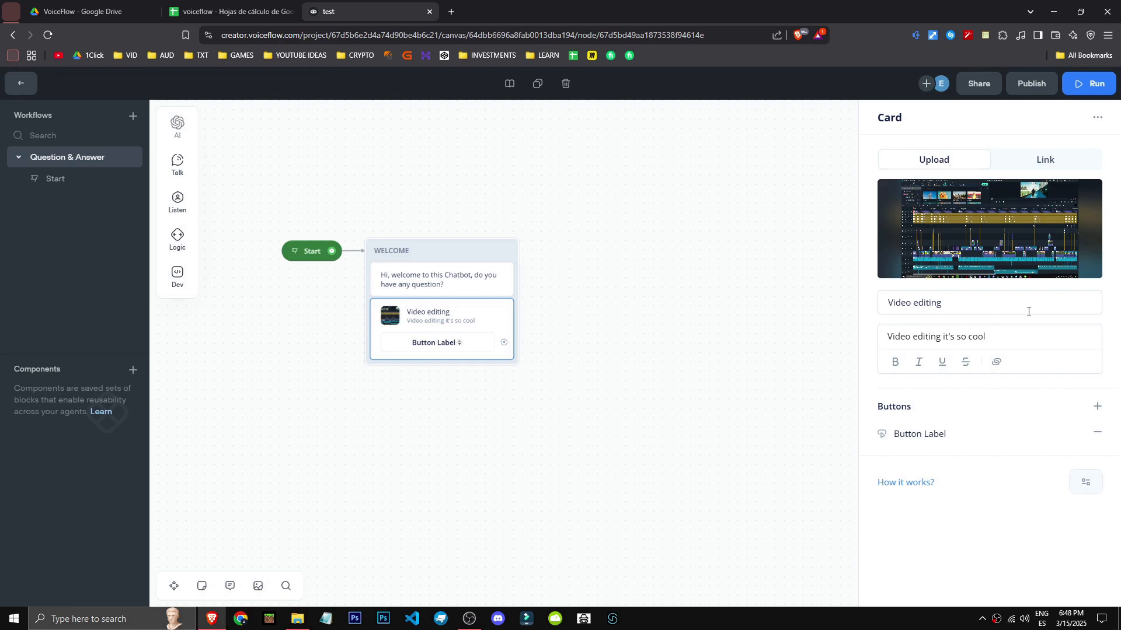
mouse_move(959, 232)
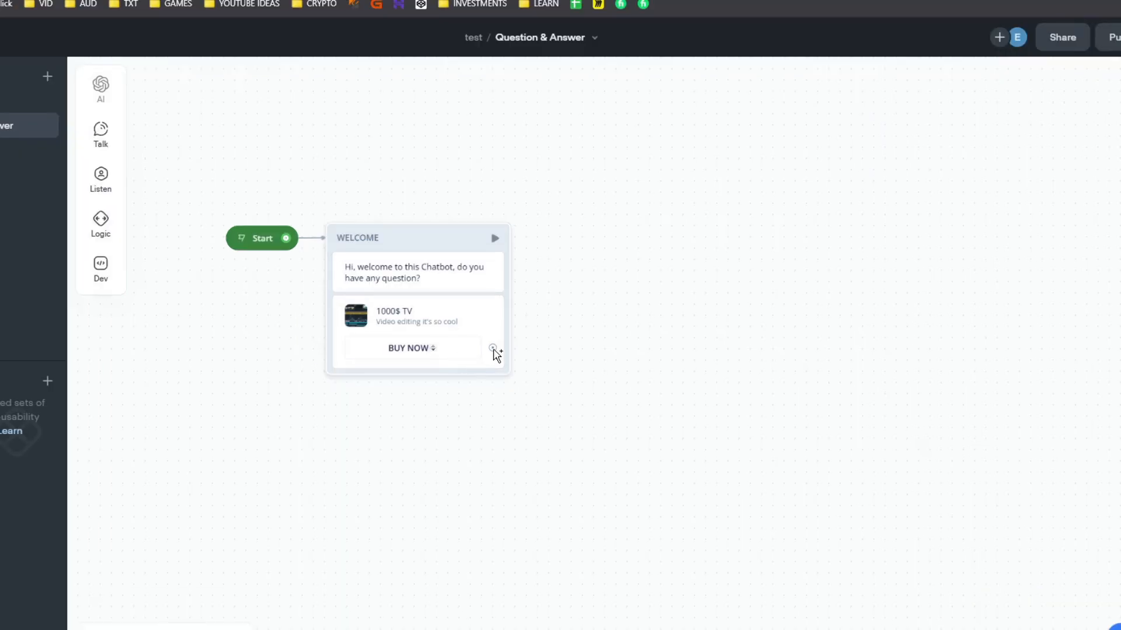
- Connect the card's BUY NOW button to a new message block saying "Now it's not on stock!"
left_click_drag(503, 343, 575, 336)
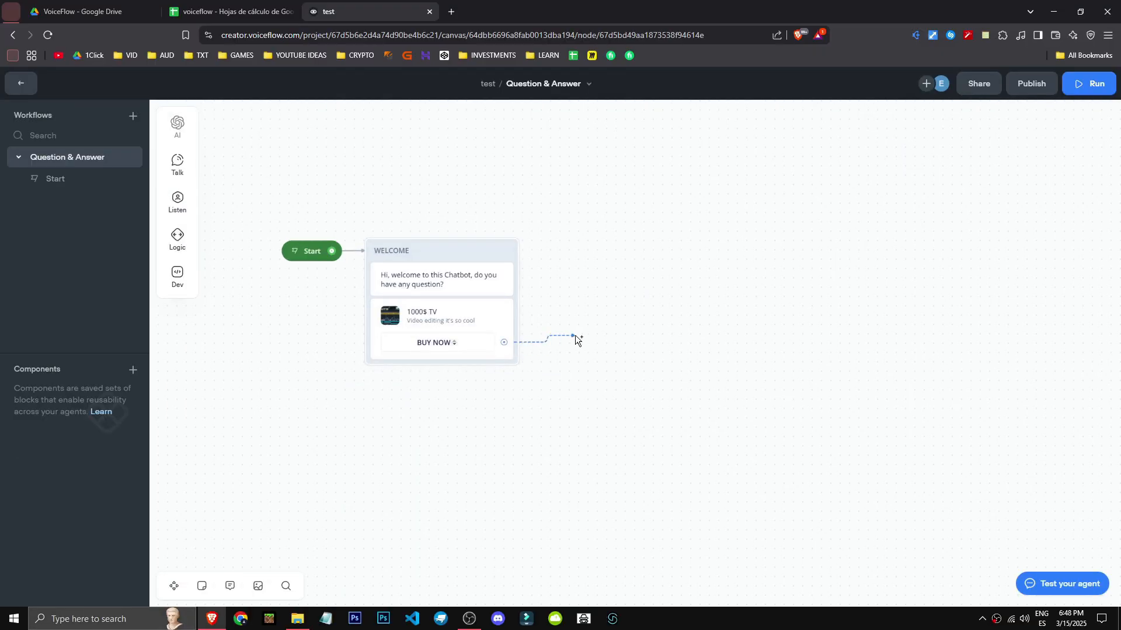
left_click(601, 383)
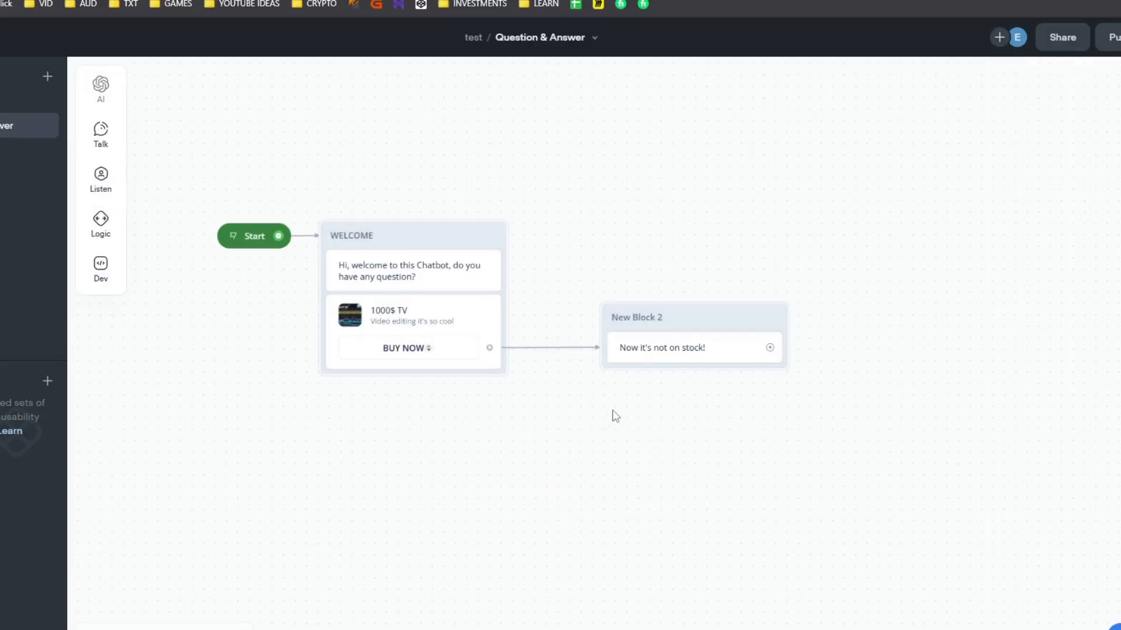
- Run a test of the agent, choose BUY NOW to check the reply, and return to the workflow canvas
left_click(1120, 37)
left_click(1106, 72)
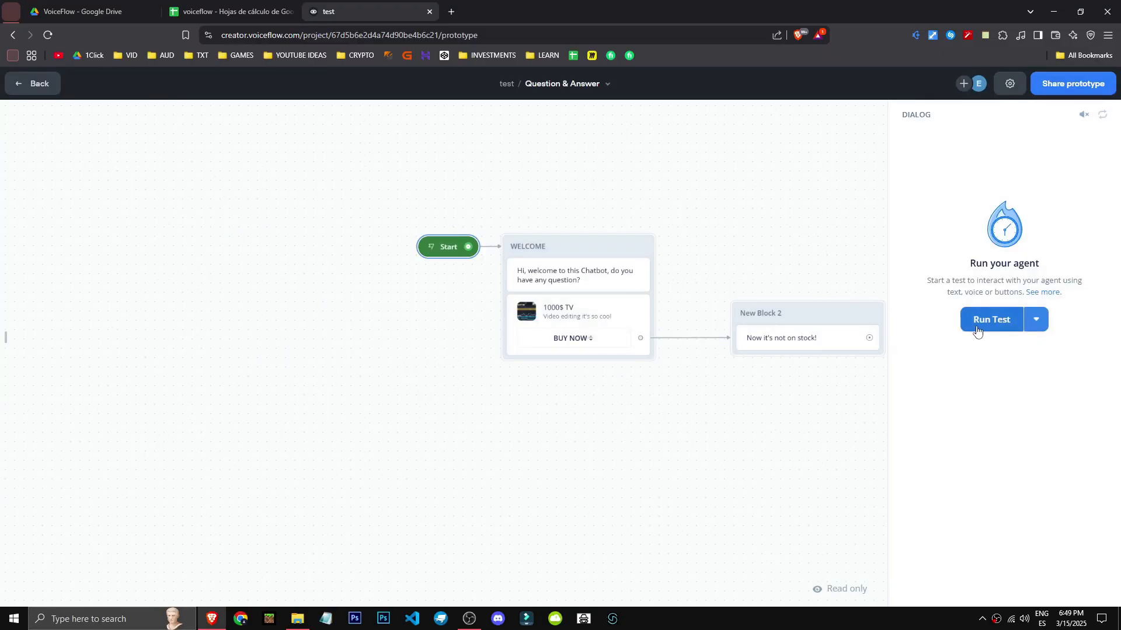
left_click(978, 327)
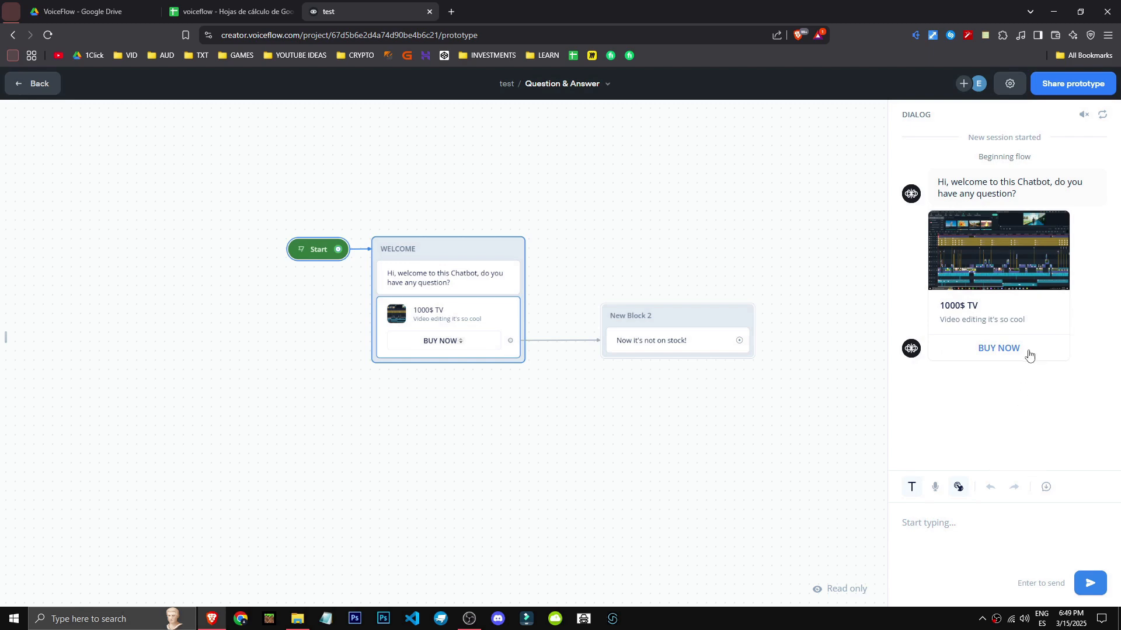
left_click(1001, 350)
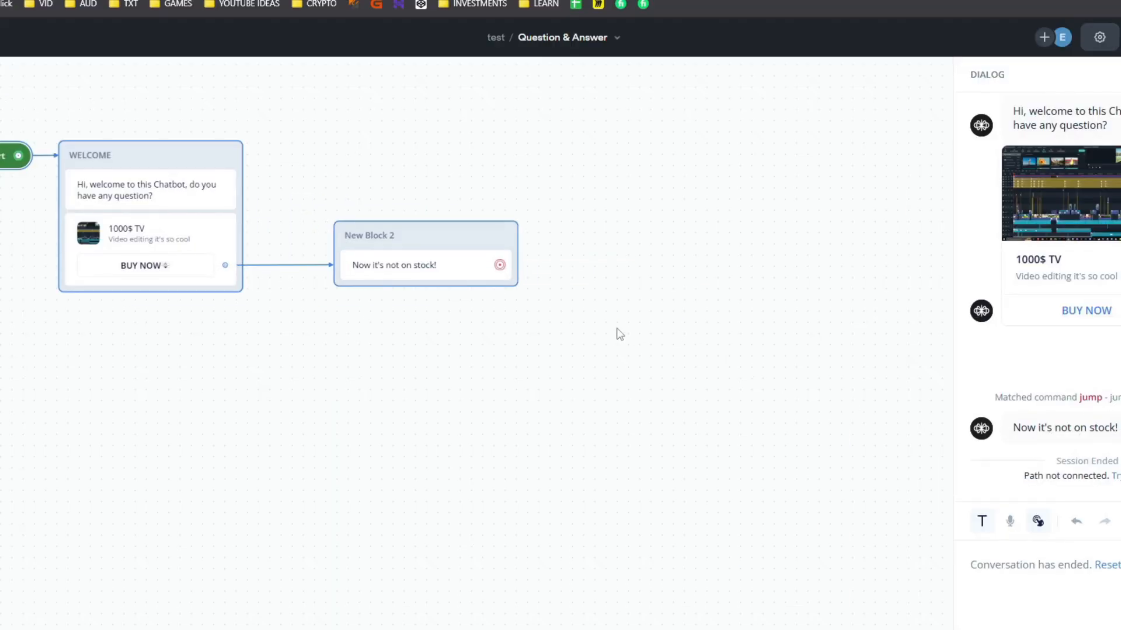
scroll(590, 333, "down", 1)
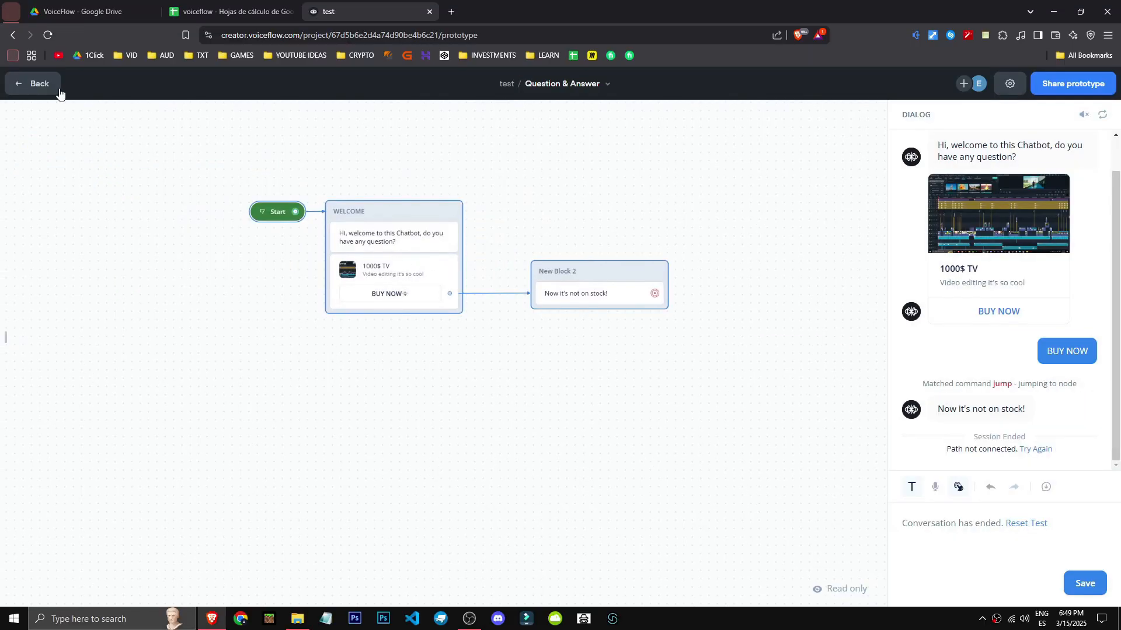
left_click(36, 83)
- Add a Prompt step at the start of the WELCOME block with the user message "Welcome the user, that is talking to you"
mouse_move(193, 196)
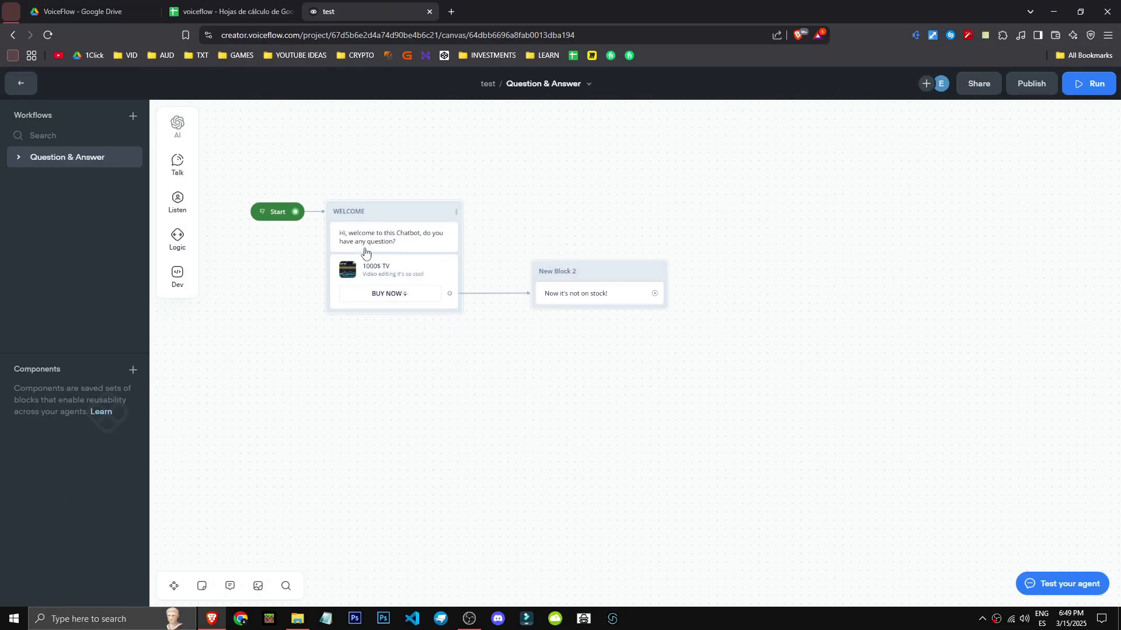
left_click_drag(385, 278, 393, 274)
mouse_move(177, 162)
left_click_drag(242, 178, 338, 220)
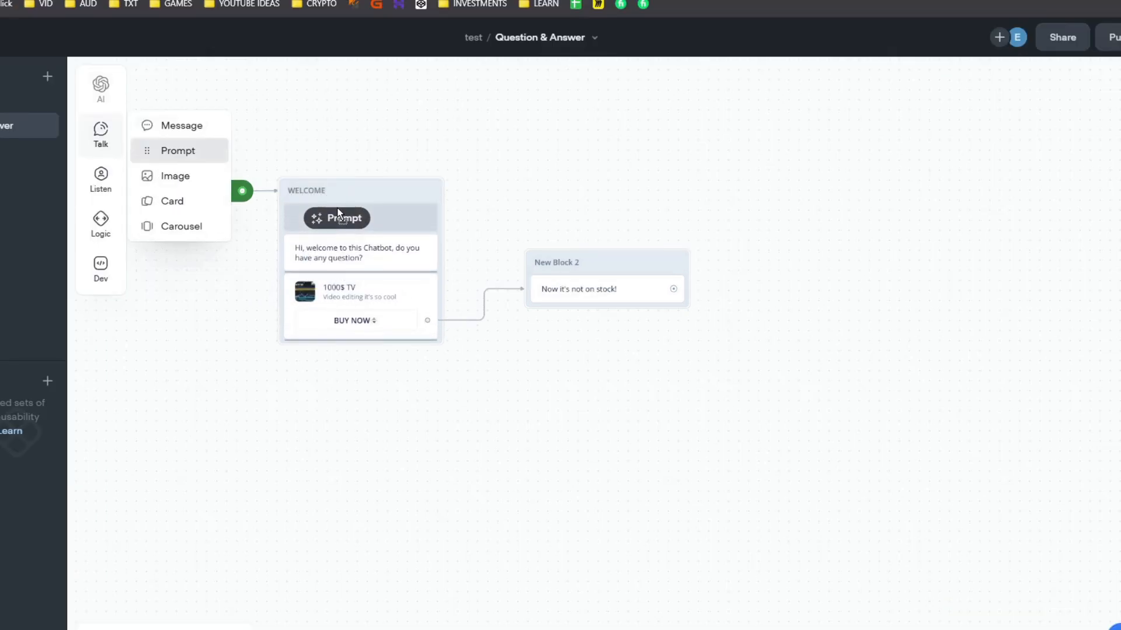
left_click(1109, 130)
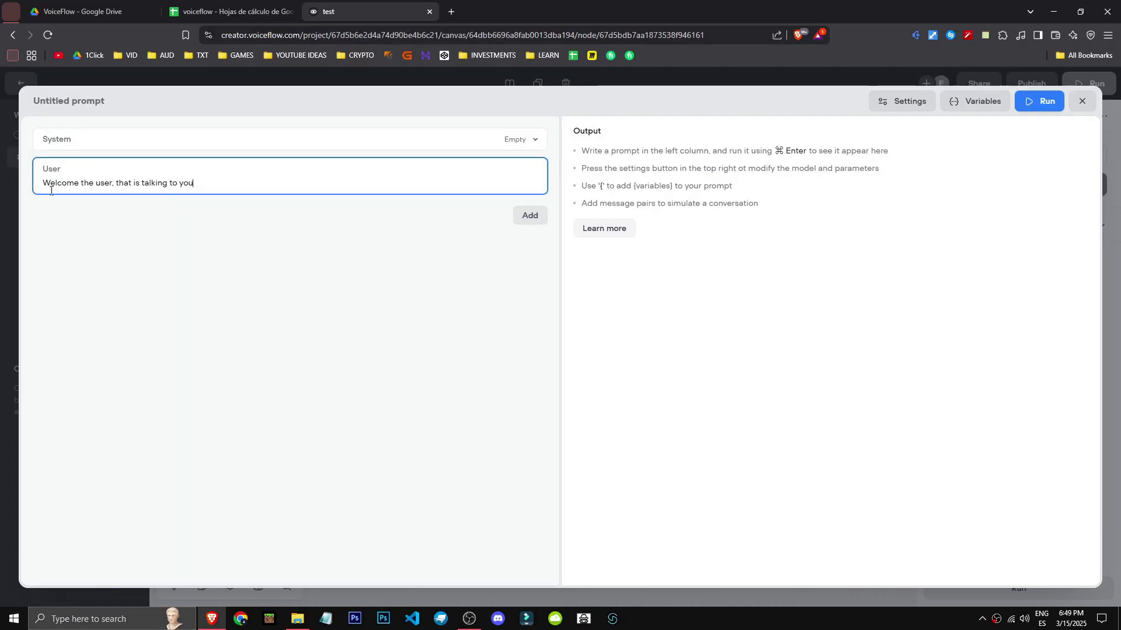
left_click(526, 216)
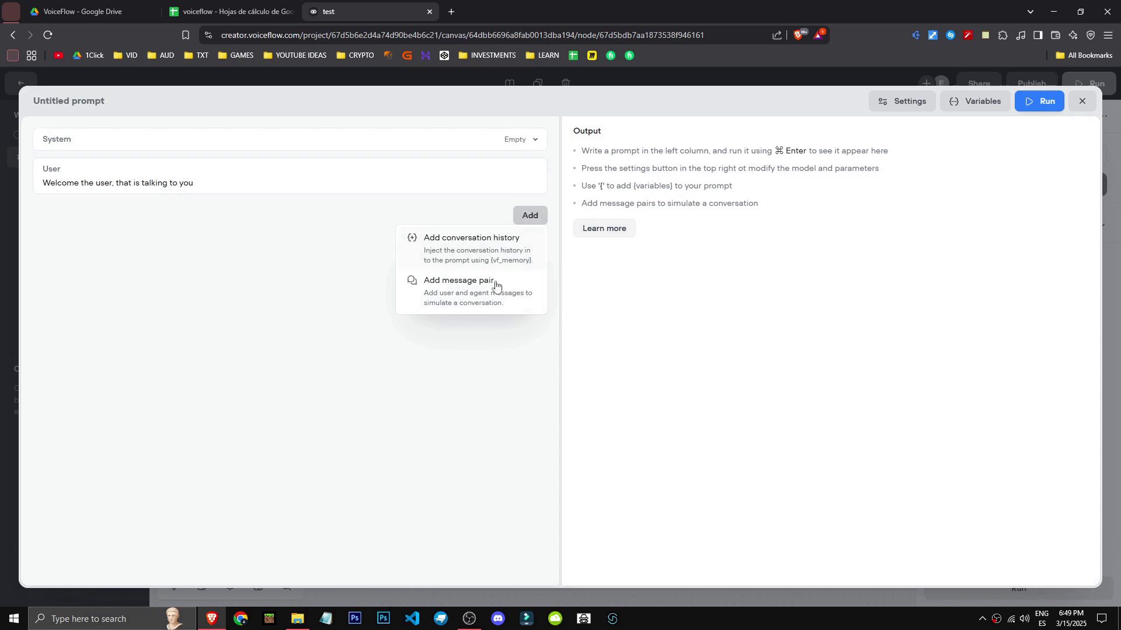
left_click(465, 405)
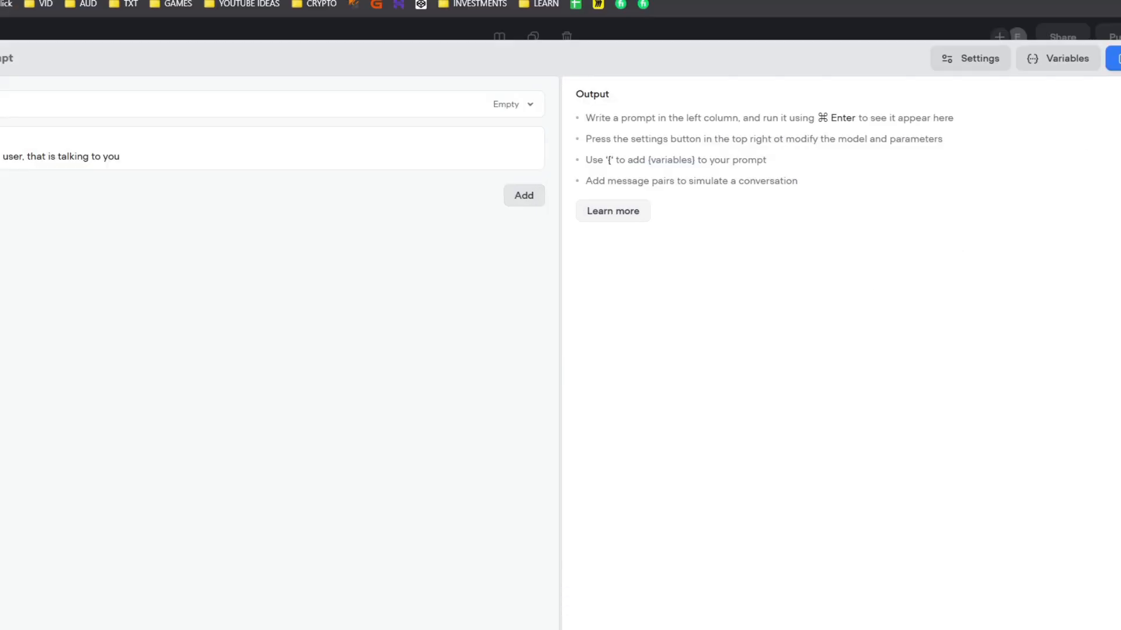
- Close the prompt editor and select Untitled prompt for the Prompt step in the WELCOME block
left_click(1083, 101)
left_click(1037, 155)
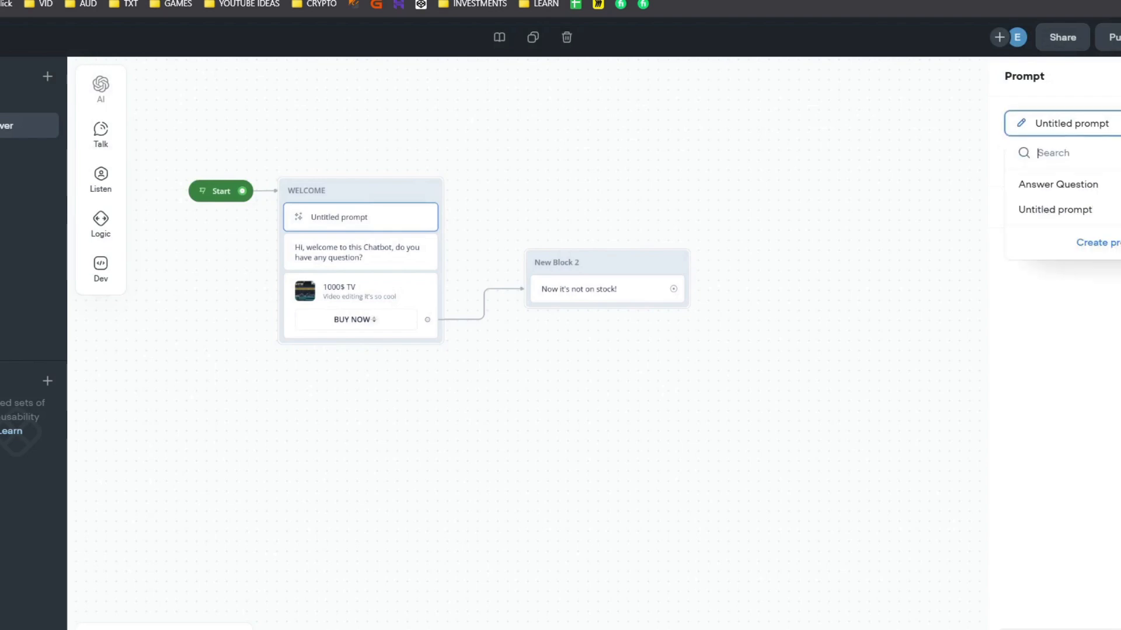
left_click(1096, 209)
- Run a test of the agent to check the prompt's generated welcome
left_click(1092, 85)
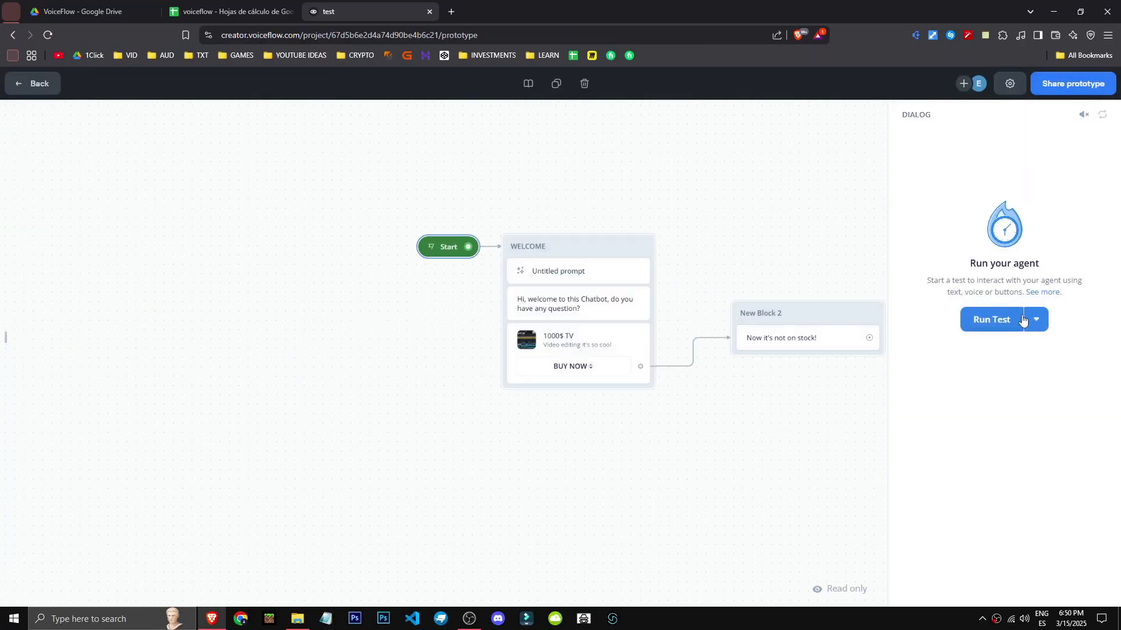
left_click(999, 322)
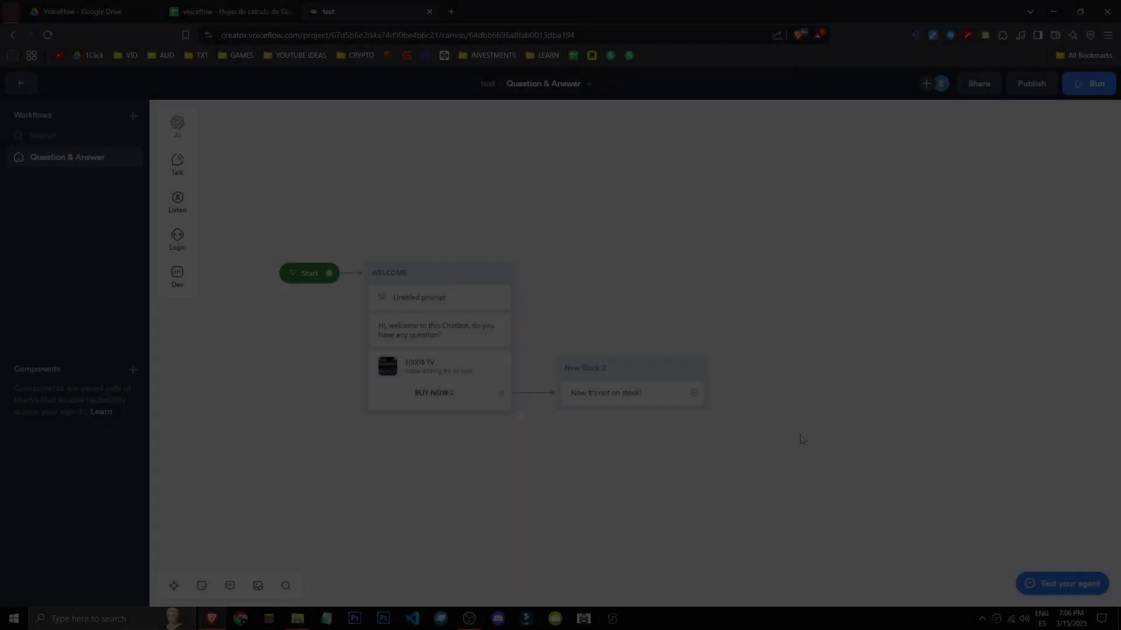
- Delete the out-of-stock message block and the card and prompt in the WELCOME block, keeping only the welcome message
left_click_drag(826, 462, 399, 206)
left_click_drag(827, 461, 621, 321)
key("Delete")
left_click(449, 360)
key("Delete")
left_click(459, 301)
key("Delete")
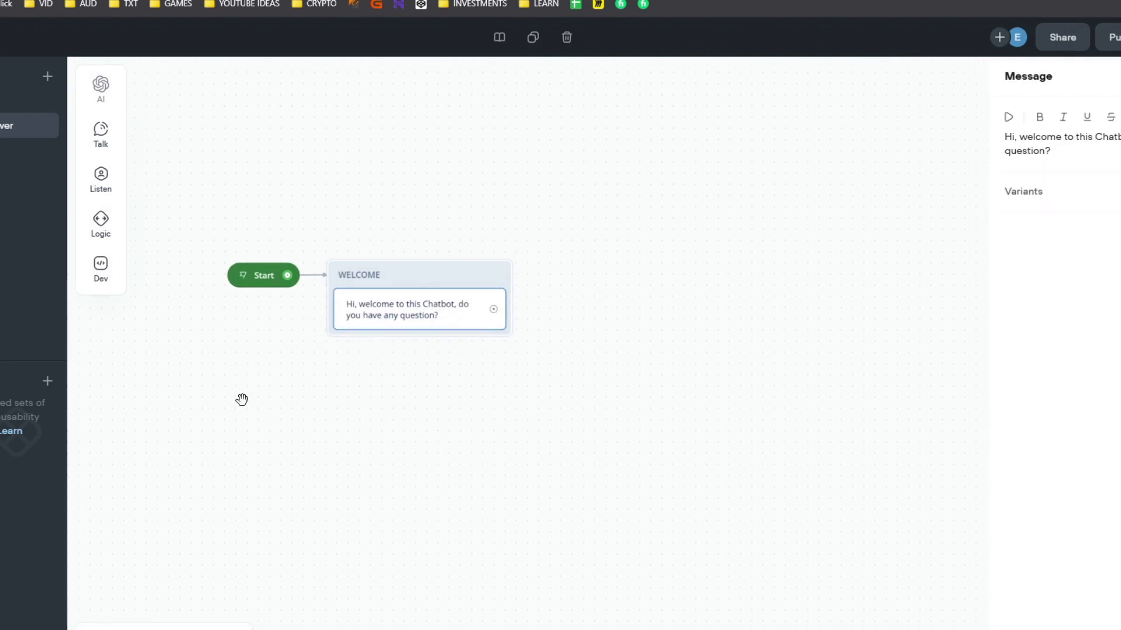
left_click(240, 393)
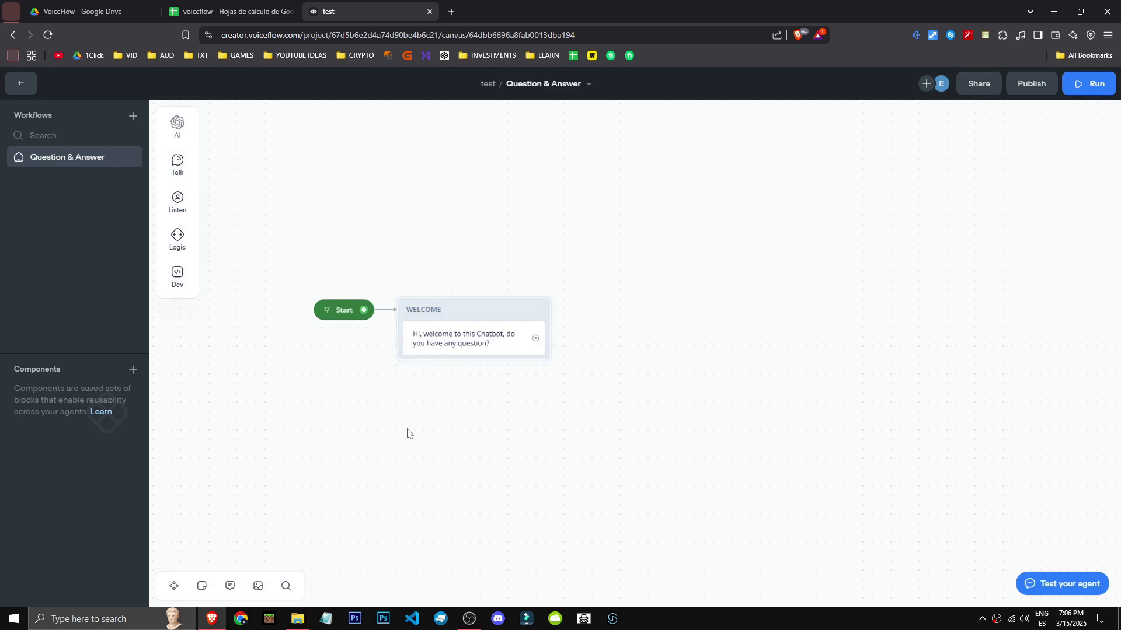
- Add a Buttons step below the WELCOME message with the buttons "Questions / Doubts", "Errors / Bugs" and "Other"
mouse_move(181, 195)
left_click_drag(237, 195, 463, 362)
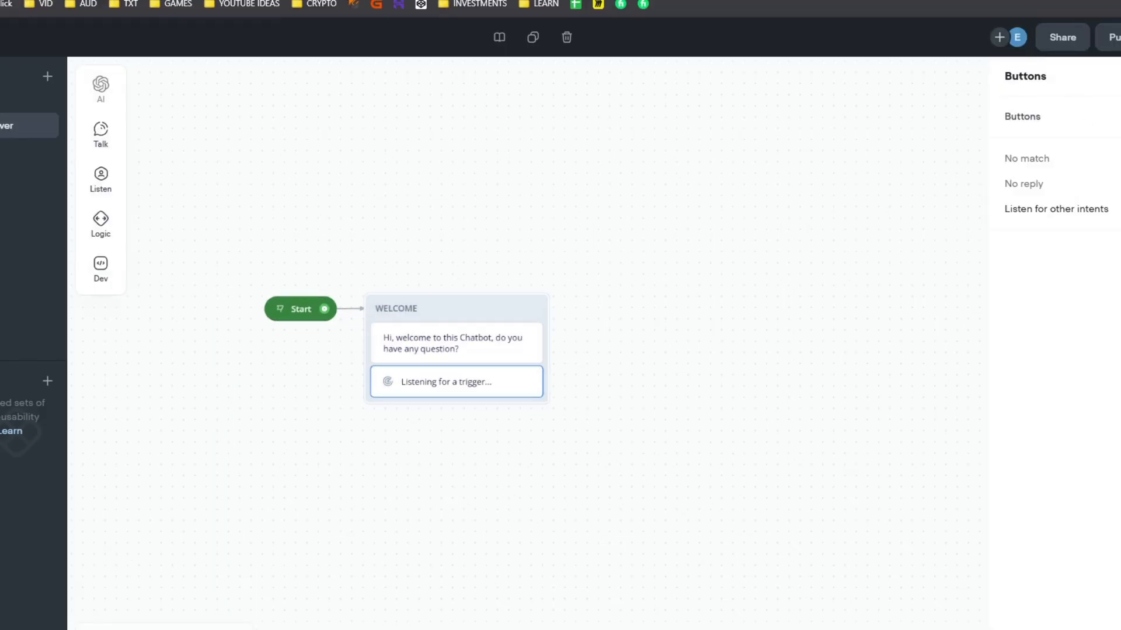
left_click(1119, 117)
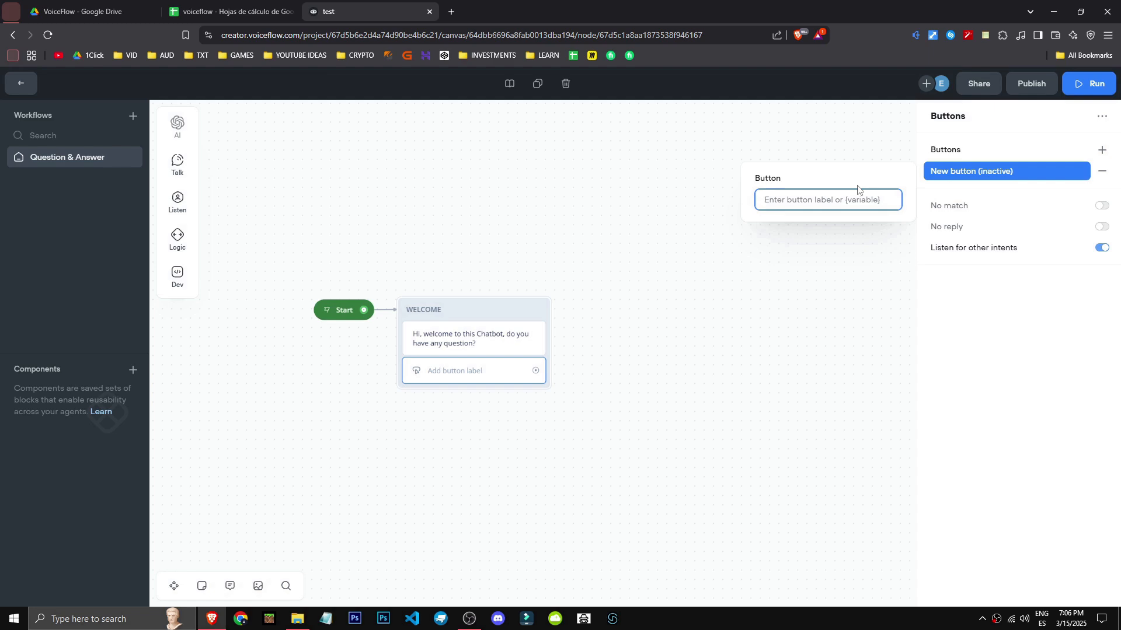
type("Questions / Doubts")
left_click(858, 244)
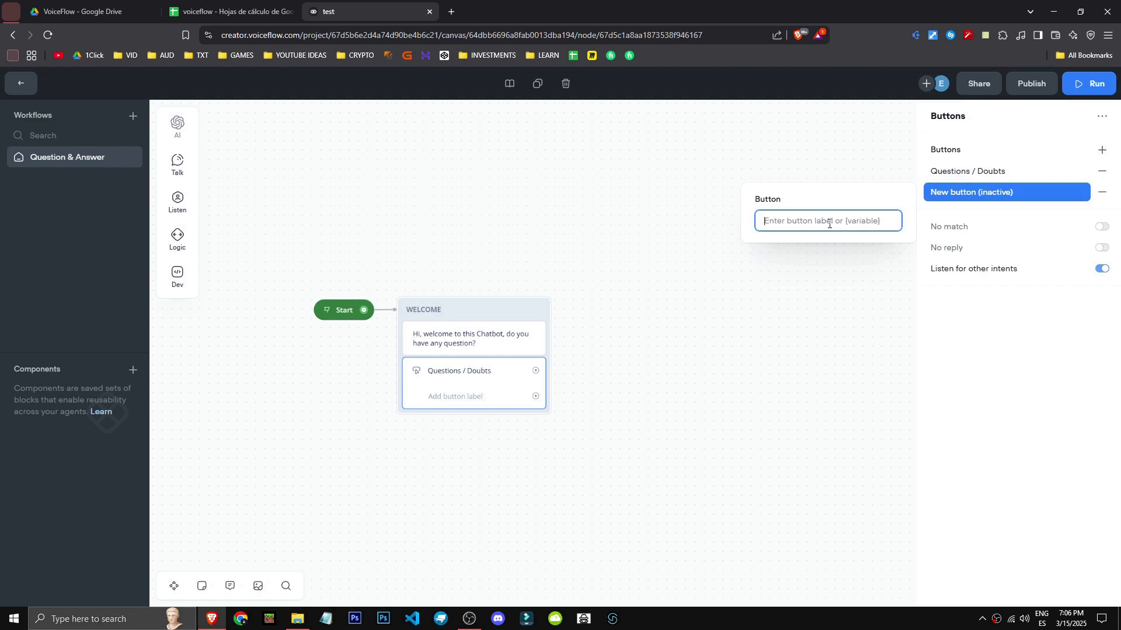
type("ER")
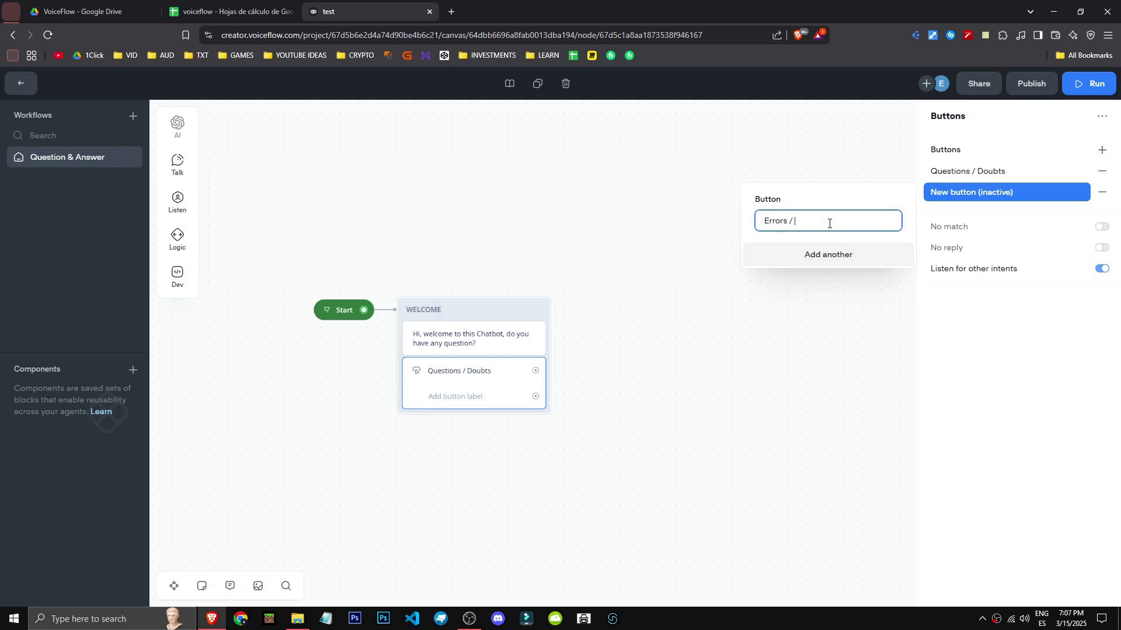
left_click(841, 254)
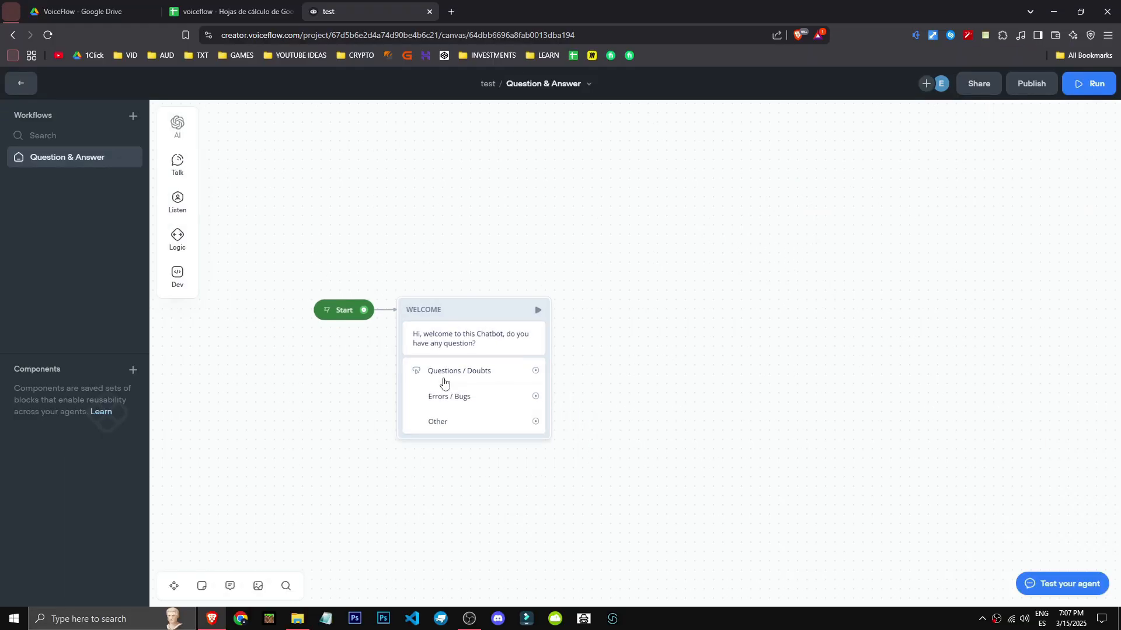
- Connect Questions / Doubts to a new message block saying "Questions.... hummm" and Errors / Bugs to one saying "I hate bugs too!!!"
left_click(508, 383)
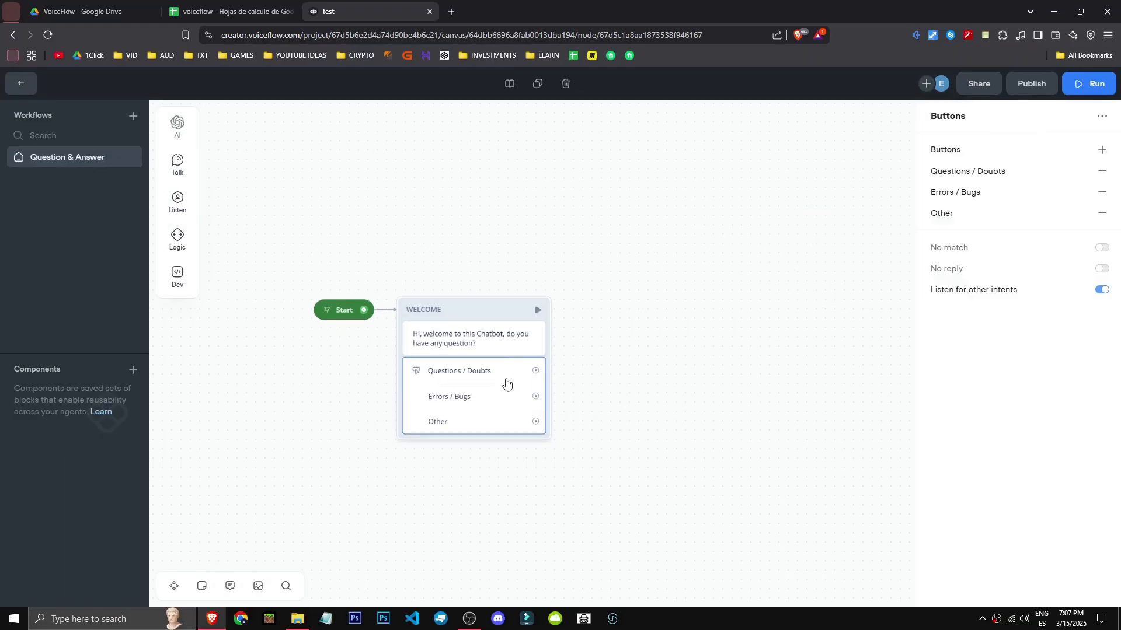
left_click_drag(537, 372, 640, 287)
mouse_move(680, 303)
left_click(769, 306)
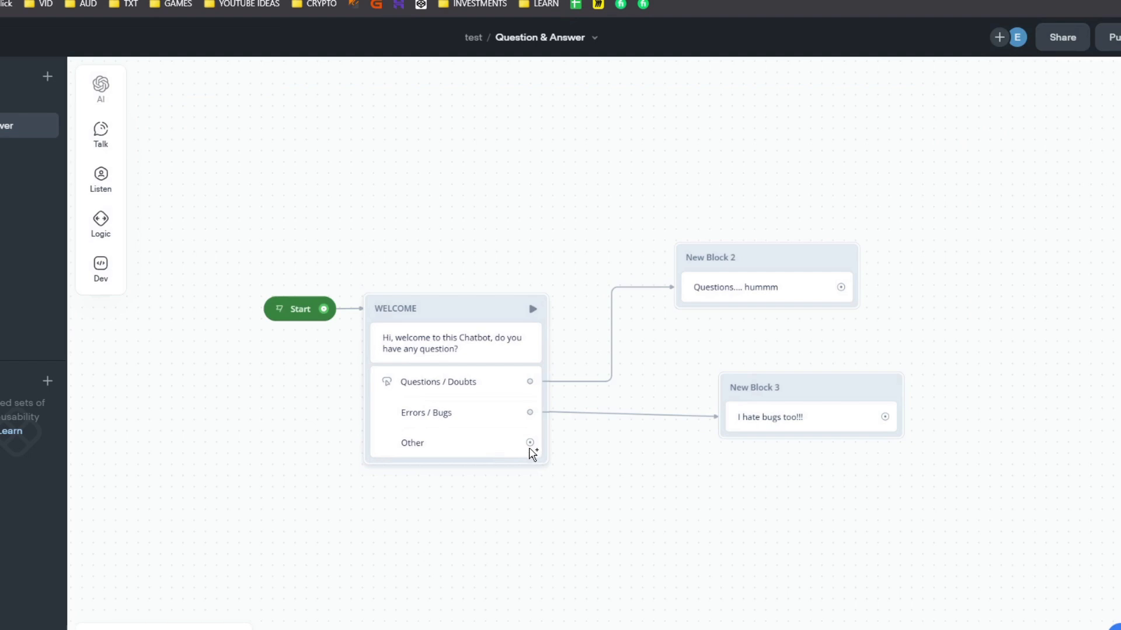
- Connect Other to a new message block saying "i don't care" and move the bugs message block closer to the WELCOME block
left_click_drag(535, 422, 612, 520)
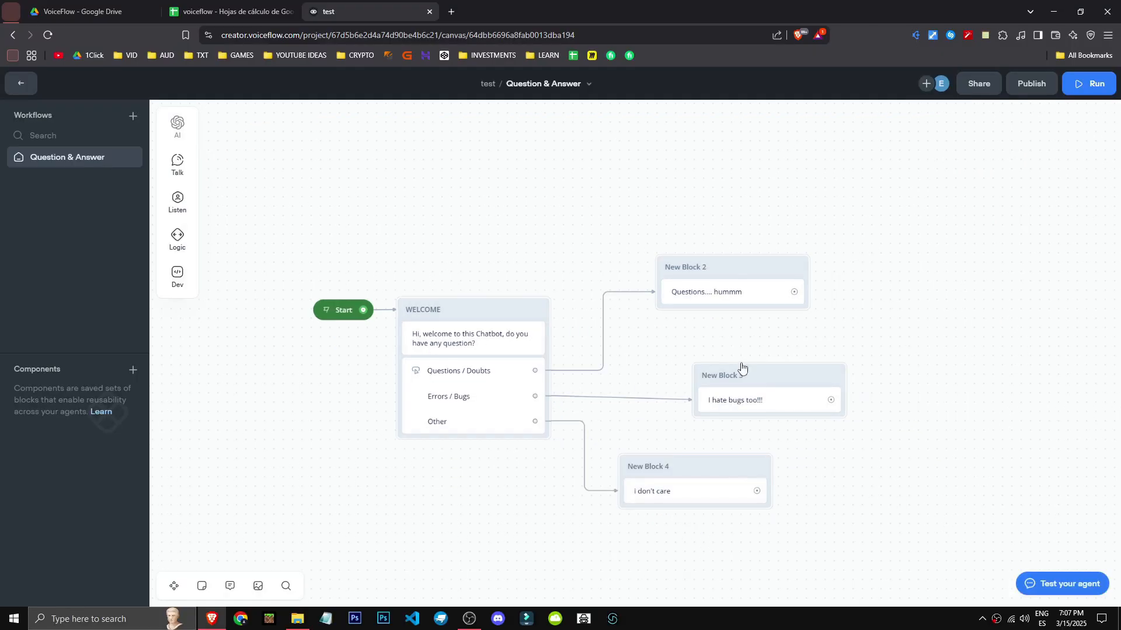
left_click_drag(742, 367, 681, 361)
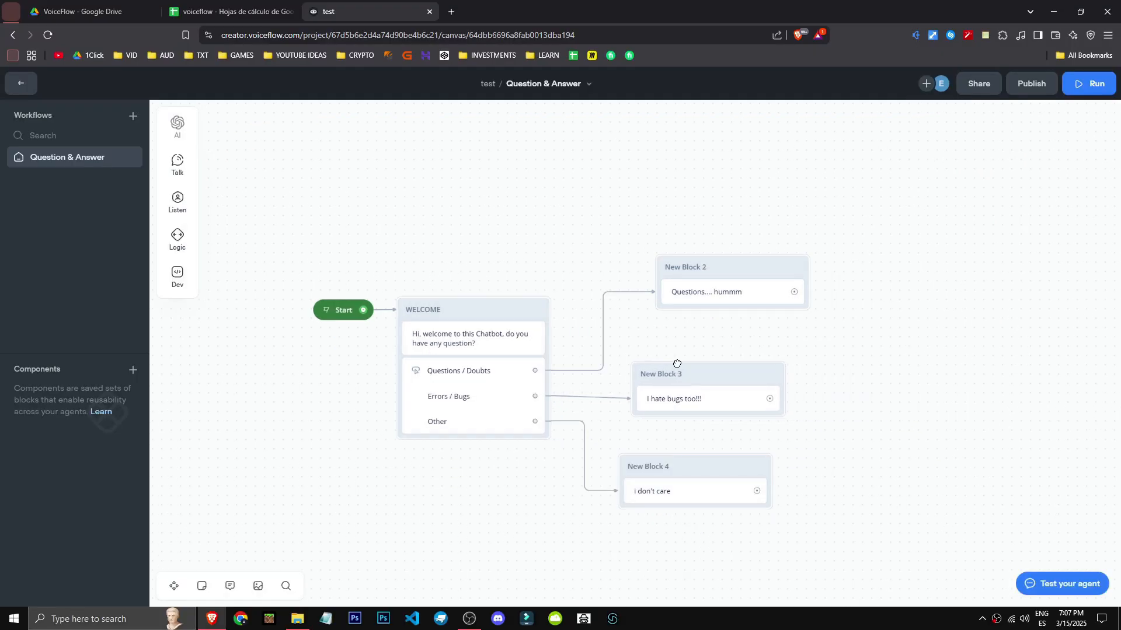
- Add three more unlabelled buttons to the Buttons step in the WELCOME block
left_click(500, 370)
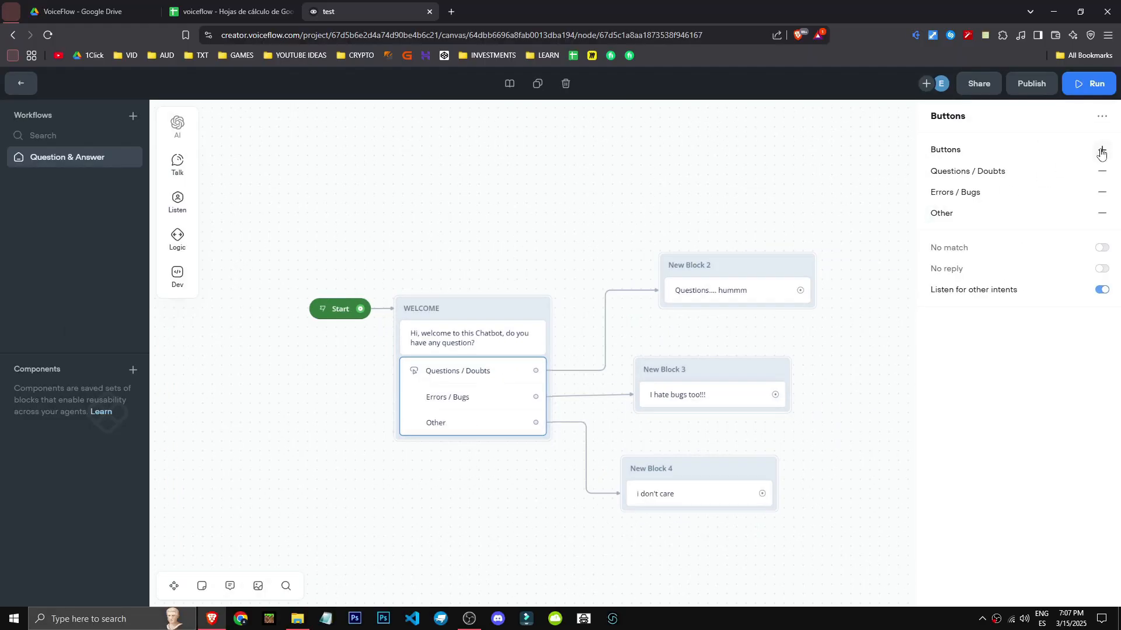
left_click(1102, 151)
left_click(1102, 150)
left_click(1101, 151)
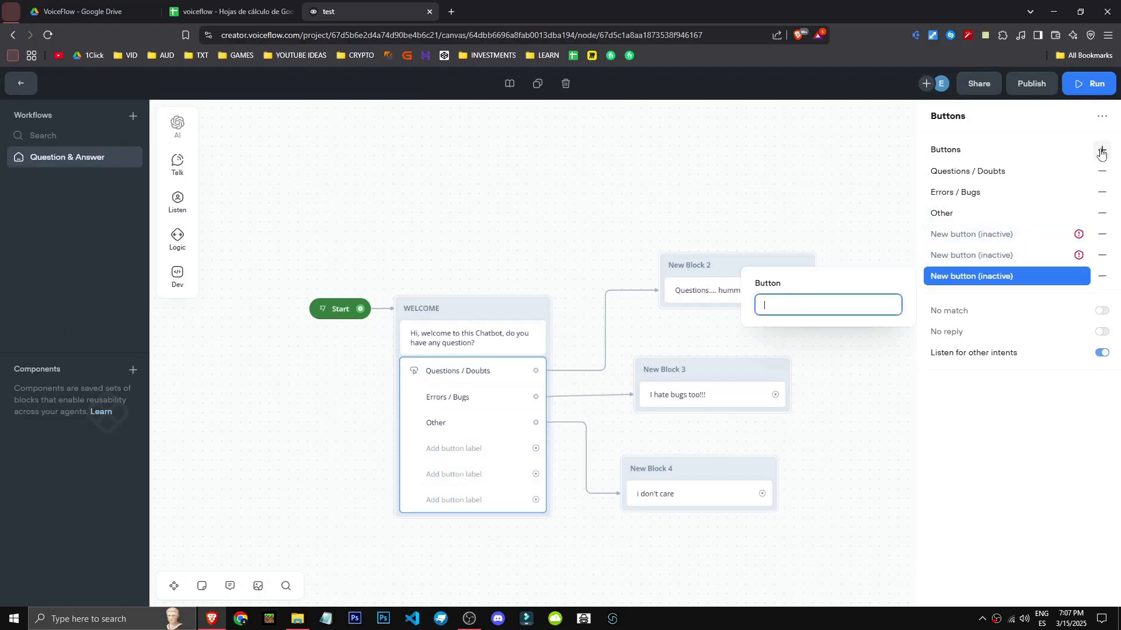
- Add several further unlabelled buttons to the WELCOME block's Buttons step
left_click(1101, 150)
left_click(1102, 151)
triple_click(1102, 152)
triple_click(1102, 152)
left_click(1102, 151)
- Remove all unlabelled buttons from the Buttons step, keeping only Questions / Doubts, Errors / Bugs and Other
left_click(1104, 237)
triple_click(1105, 238)
double_click(1103, 236)
double_click(1103, 236)
double_click(1103, 236)
double_click(1103, 236)
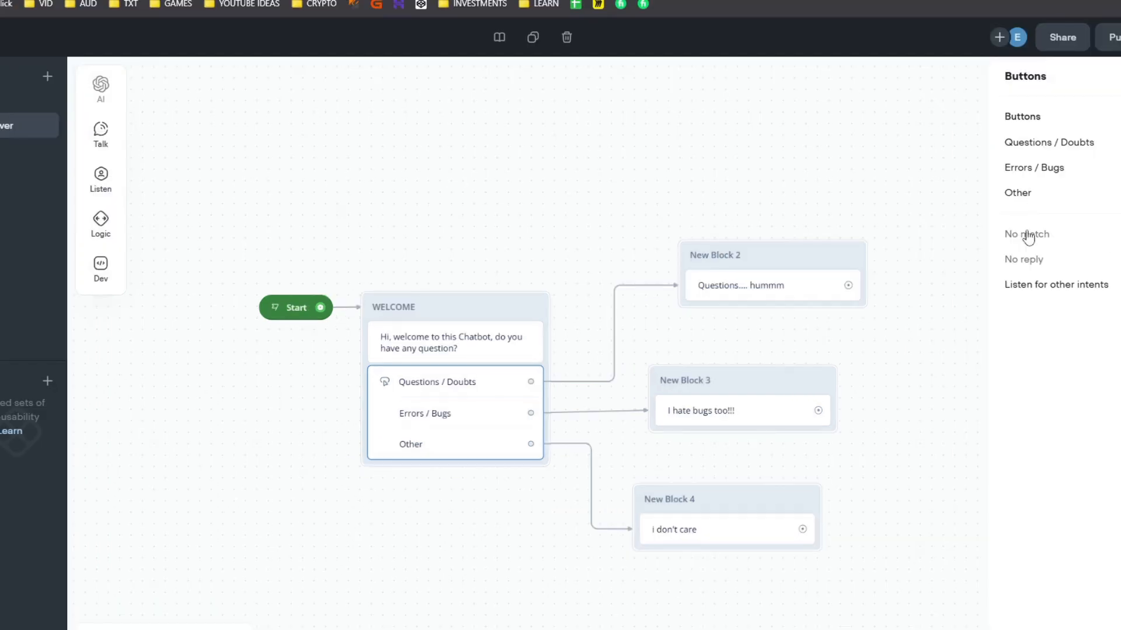
- Enable No match on the Buttons step with the reprompt "I only can help you with questions and errors" and generate five variants
mouse_move(1028, 240)
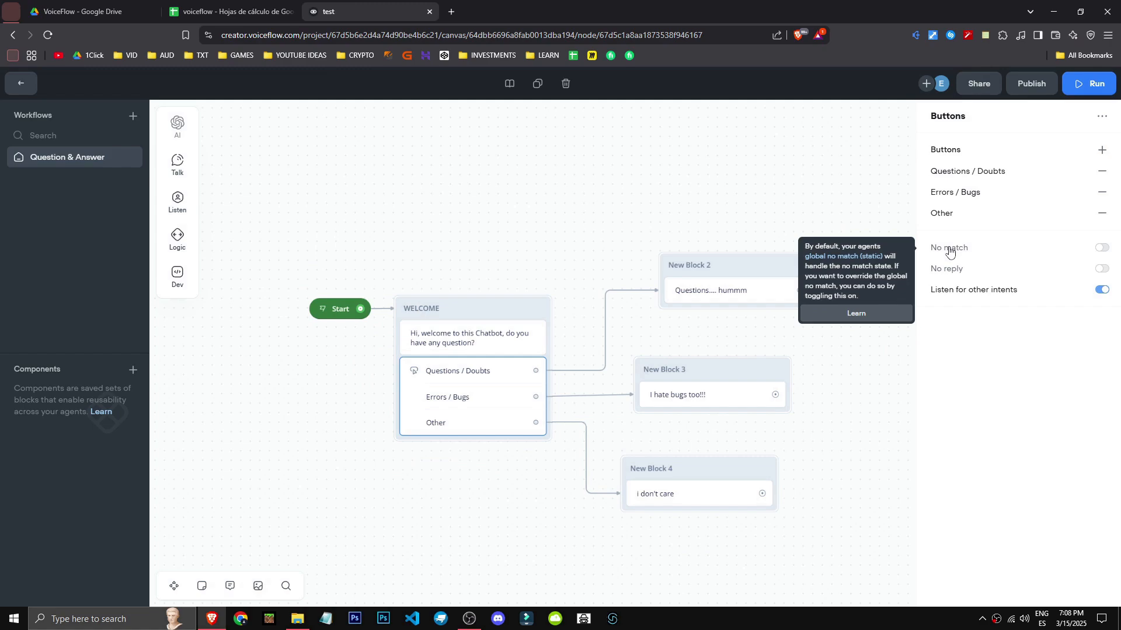
left_click(949, 251)
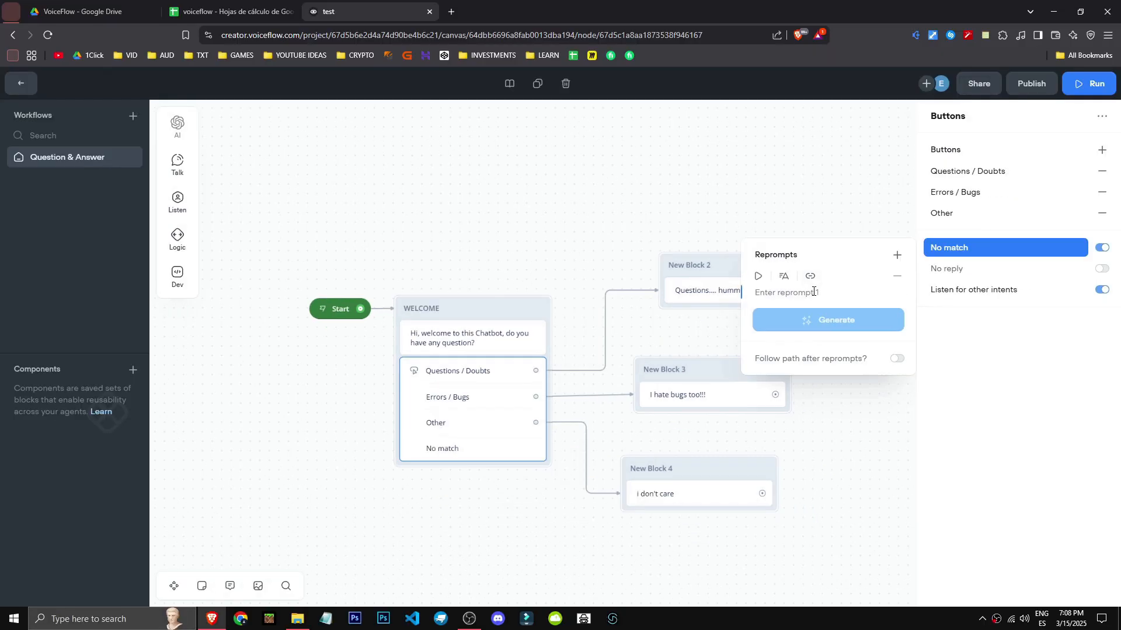
type("I only can help you with questions and errors")
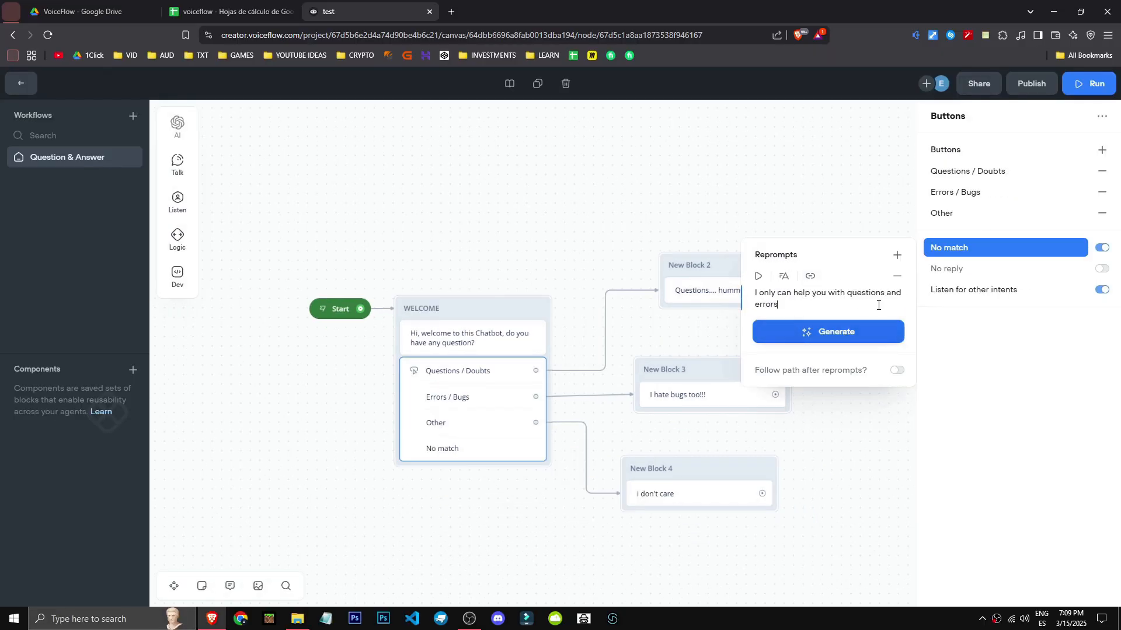
left_click(841, 333)
left_click(835, 399)
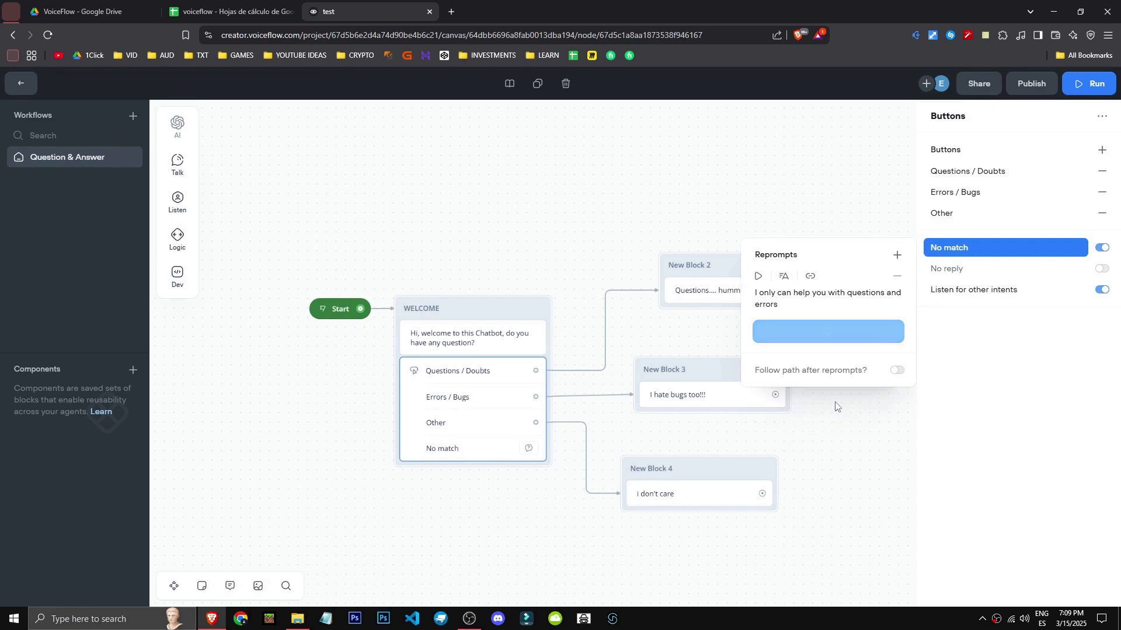
- Generate three more reprompt variants for the No match response
left_click(846, 555)
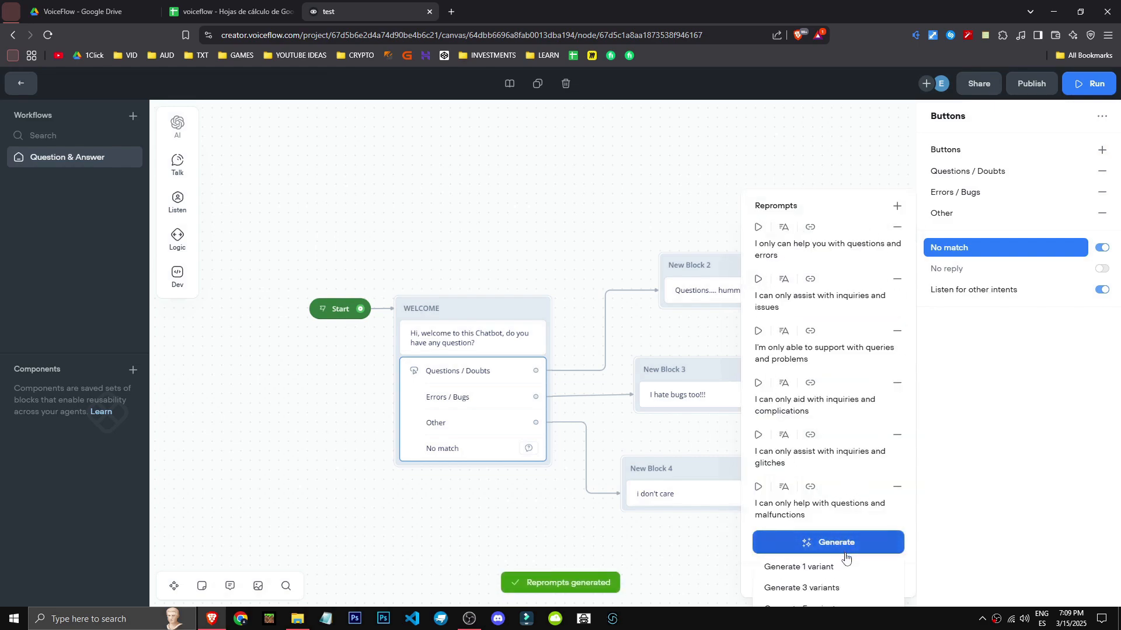
left_click(822, 588)
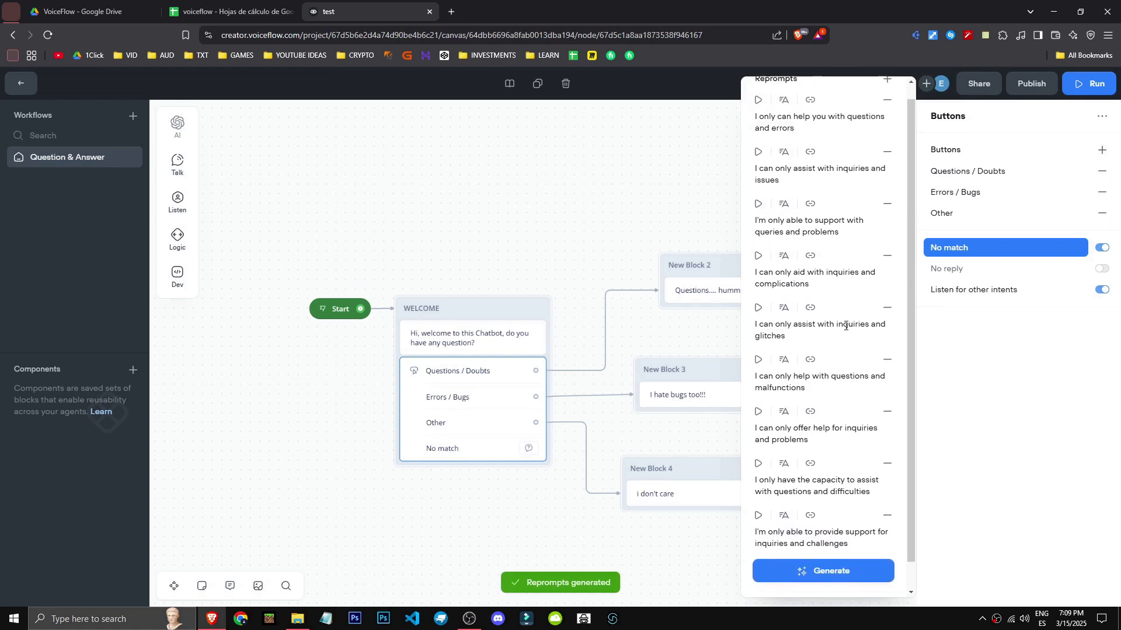
left_click(1055, 395)
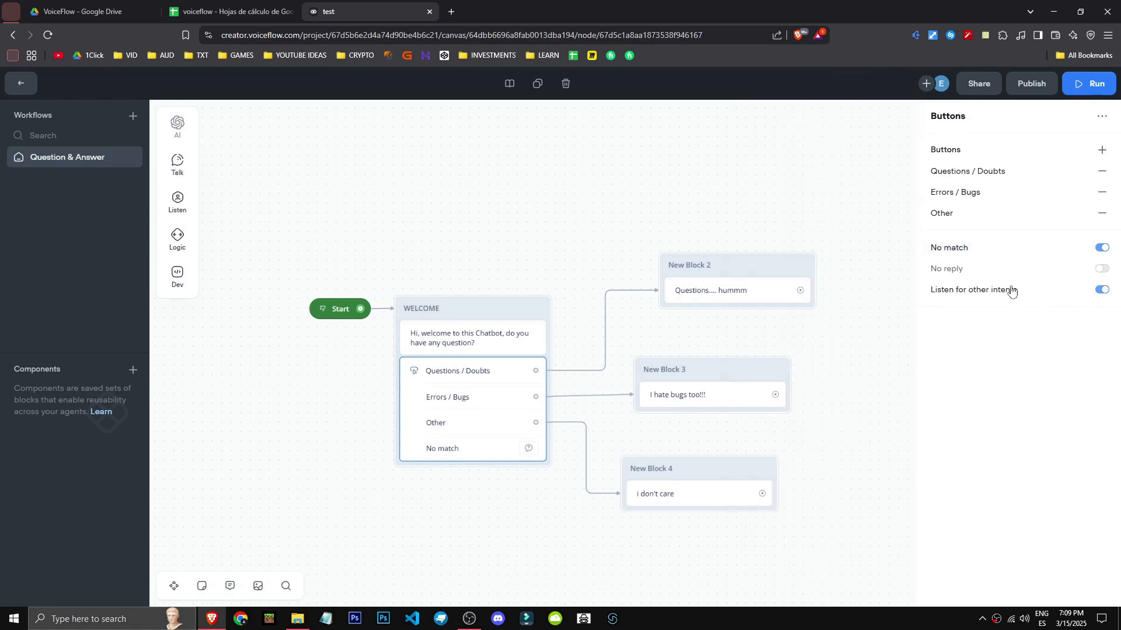
- Turn off listening for other intents on the Buttons step
mouse_move(994, 294)
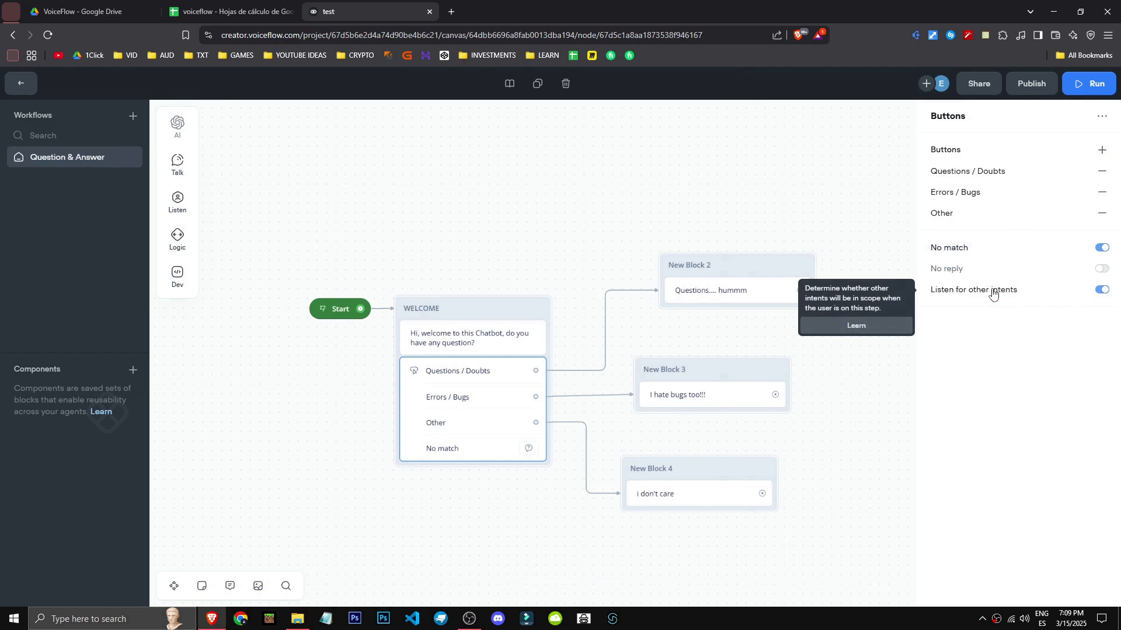
left_click(1102, 294)
mouse_move(958, 270)
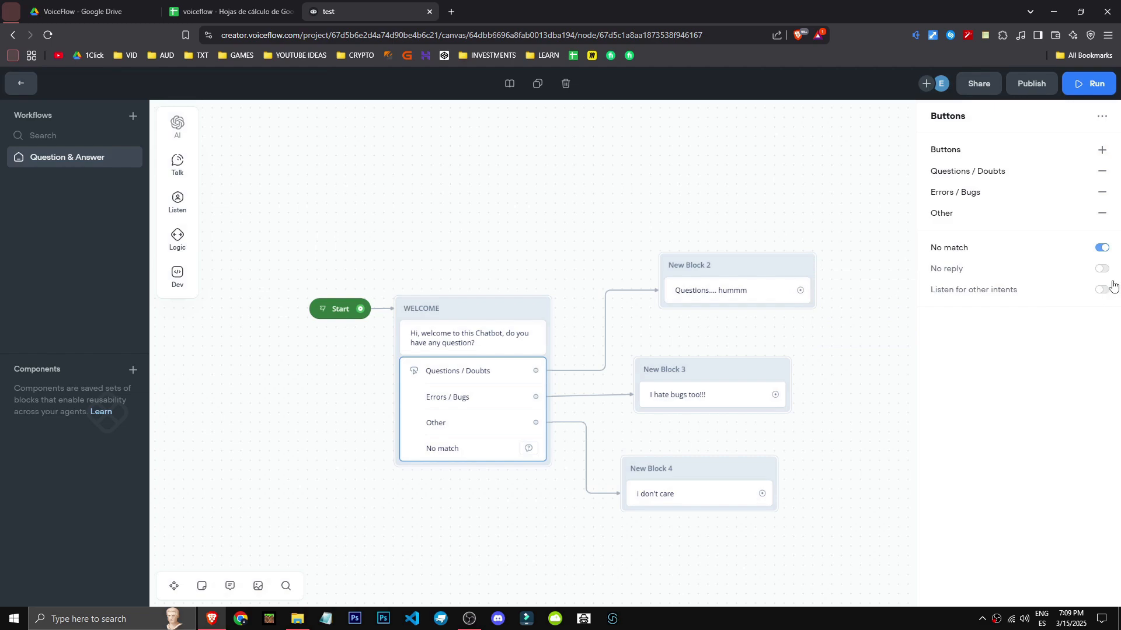
left_click(835, 208)
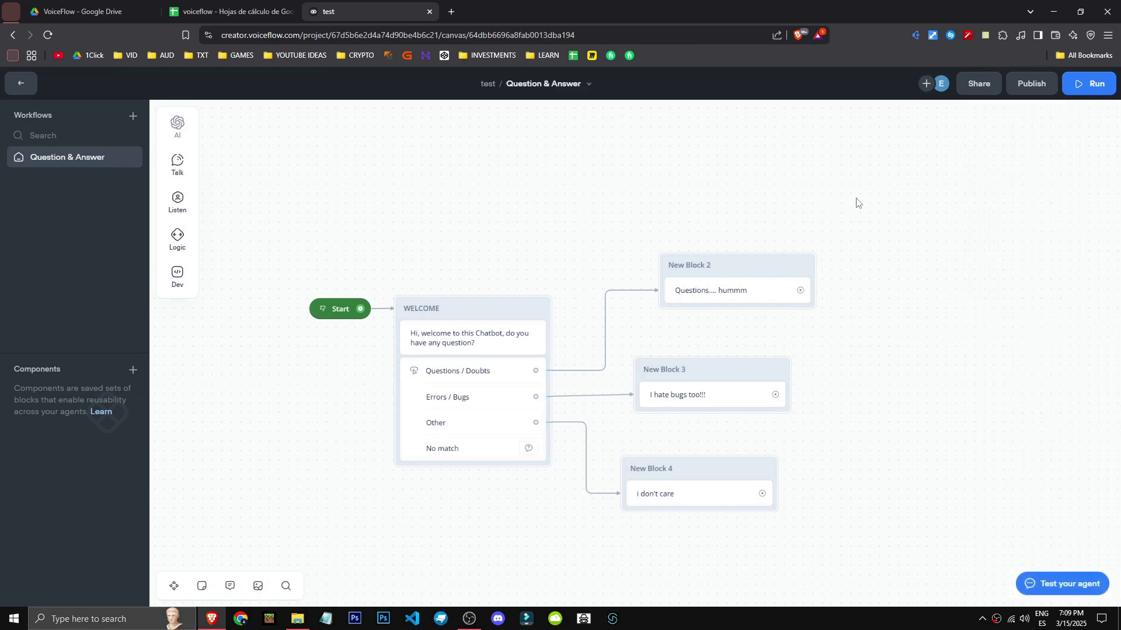
- Test the agent by choosing Questions / Doubts in the preview chat, and close the chat
left_click(1041, 582)
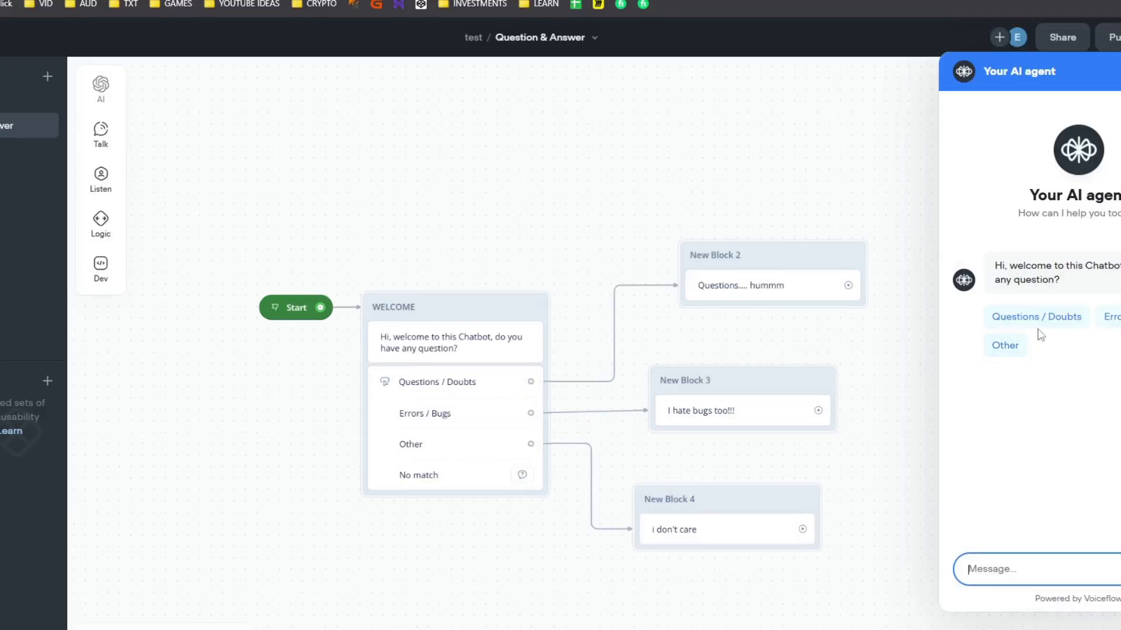
left_click(960, 318)
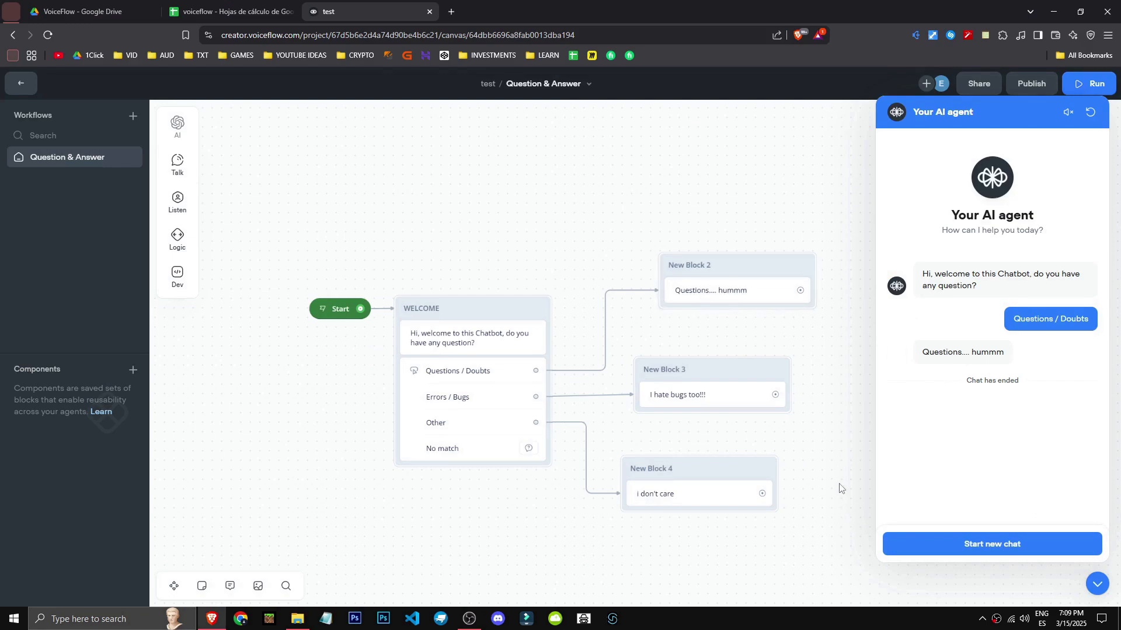
left_click(1098, 584)
- Test the No match reply by sending "i don't care, please help me" in a new preview chat
left_click(1074, 583)
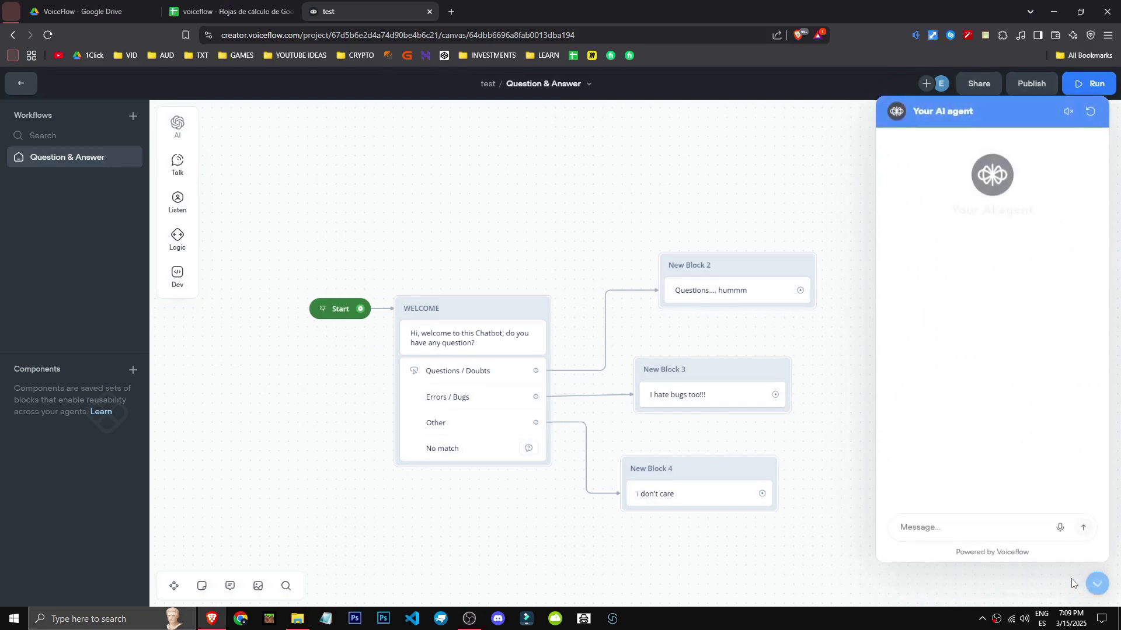
left_click(945, 527)
type("i don't care, p`les")
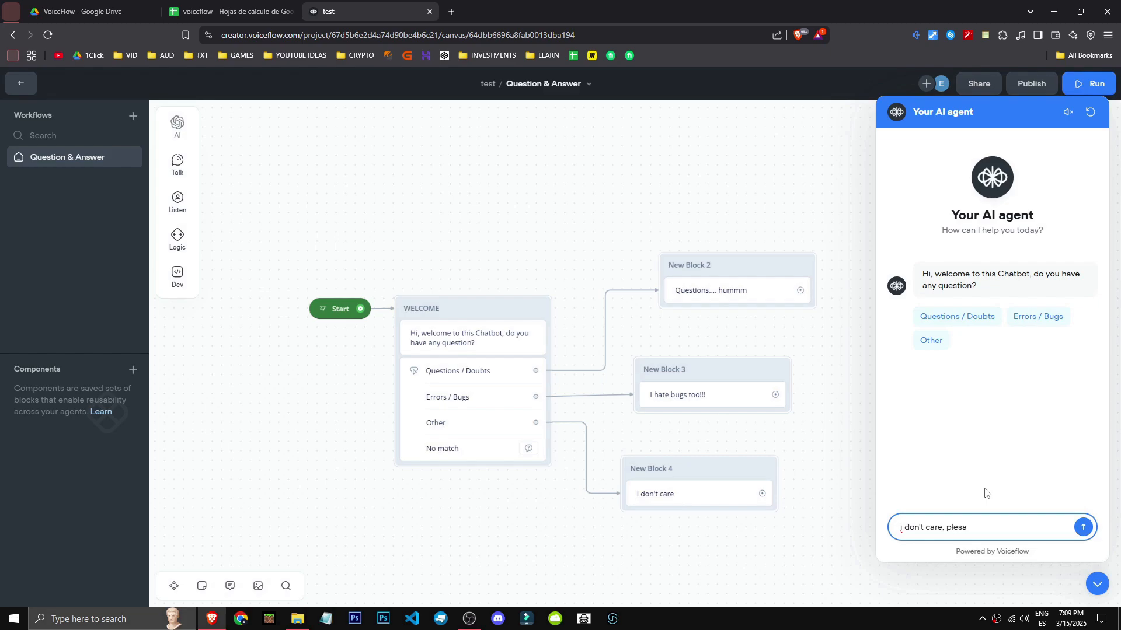
type("ase help me")
key("Return")
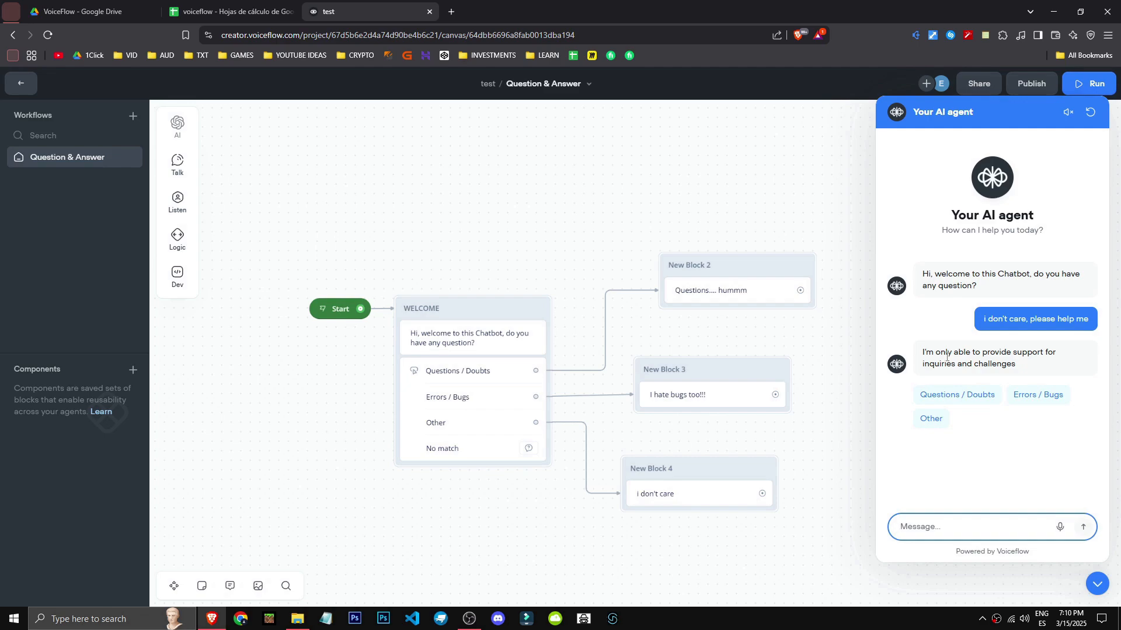
left_click_drag(924, 365, 1008, 362)
left_click(1018, 362)
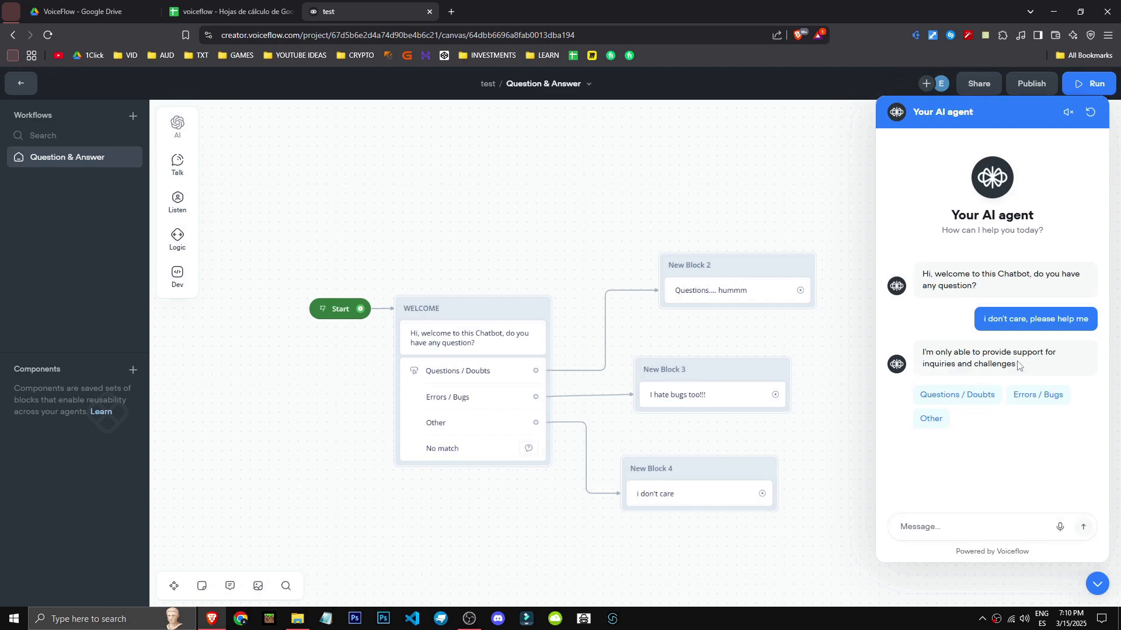
left_click(489, 337)
left_click(467, 364)
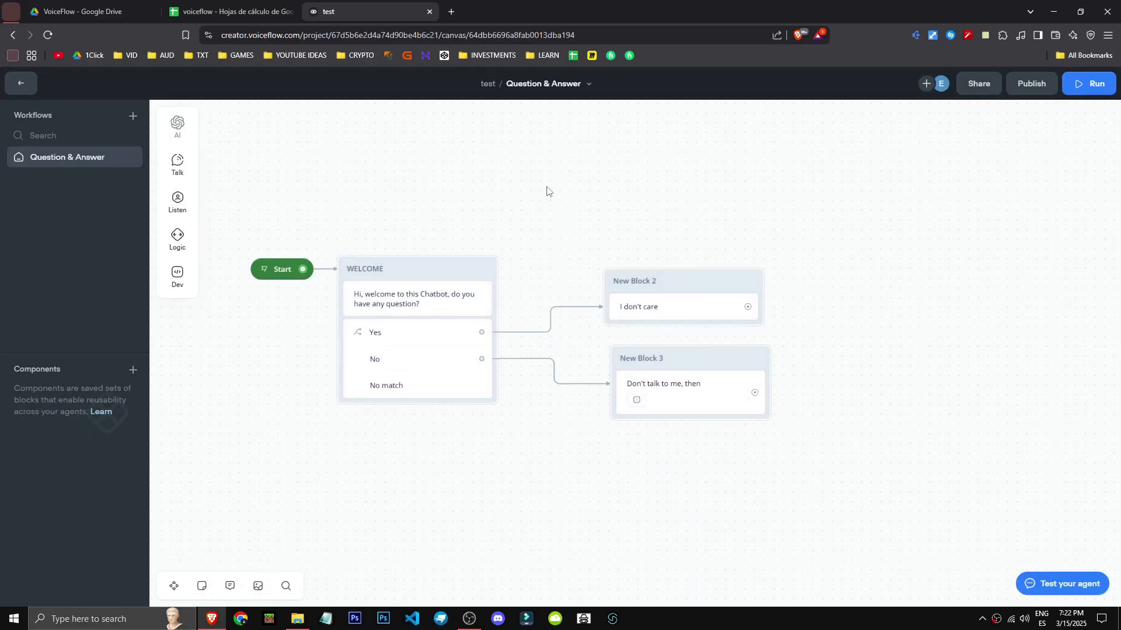
- Clear the button labels of the Yes and No triggers in the WELCOME block's Choice step
left_click(1077, 584)
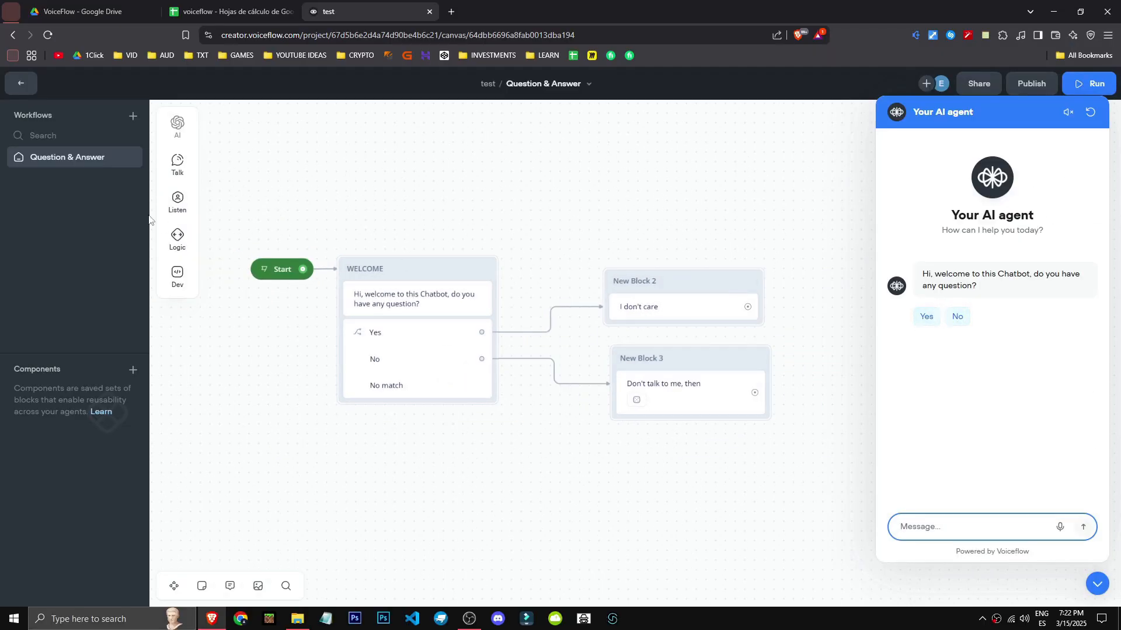
left_click(184, 248)
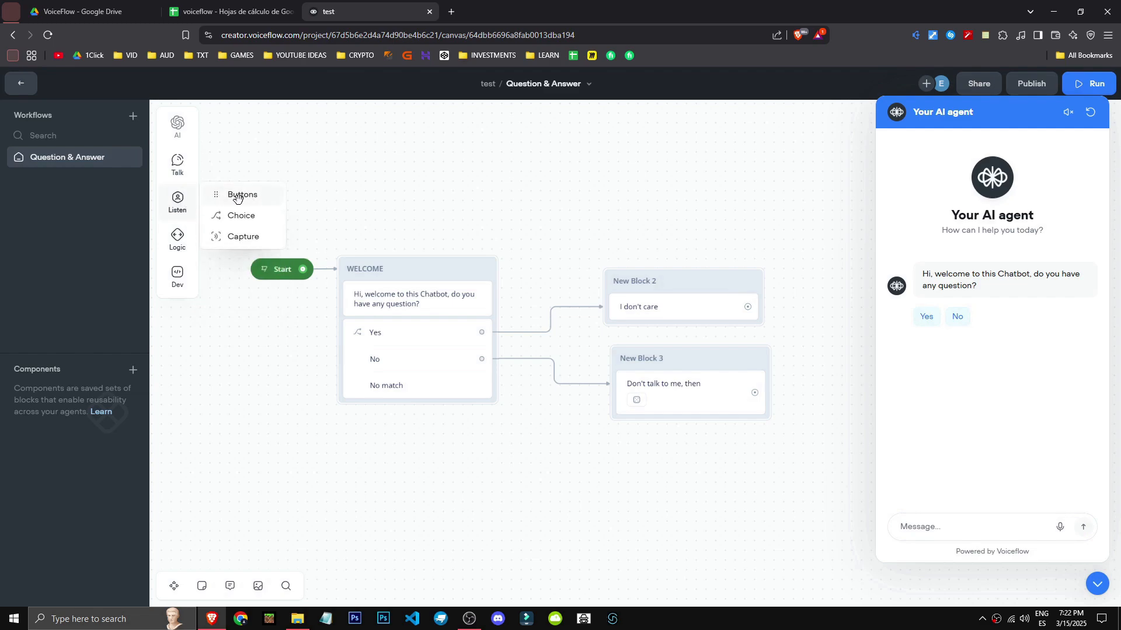
left_click(415, 328)
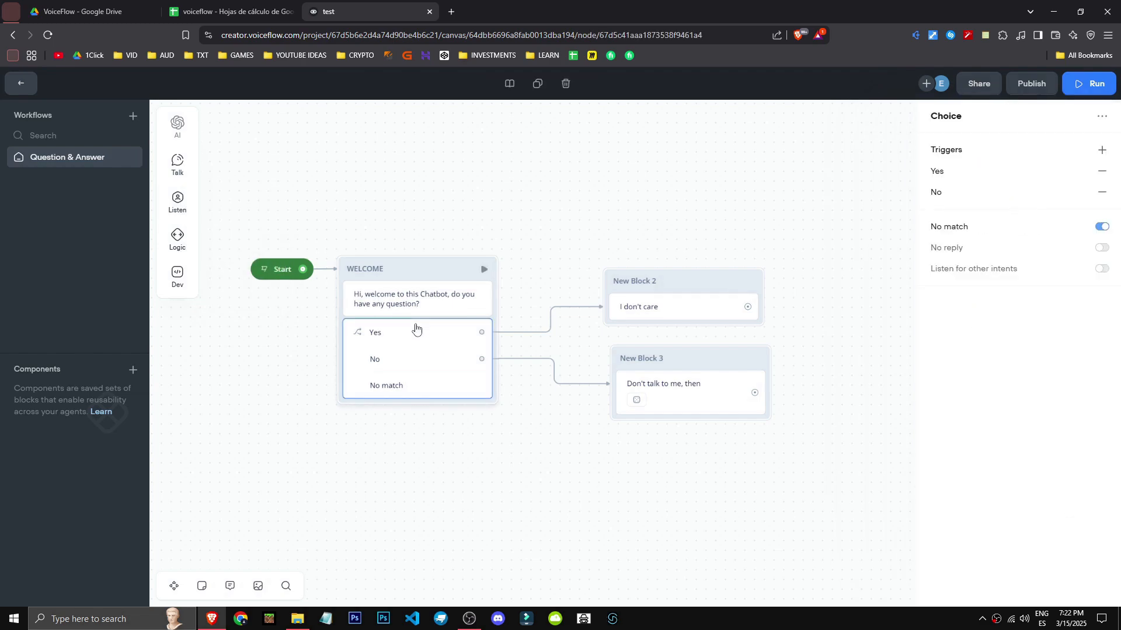
left_click(990, 182)
left_click(794, 294)
key("BackSpace")
key("BackSpace")
key("BackSpace")
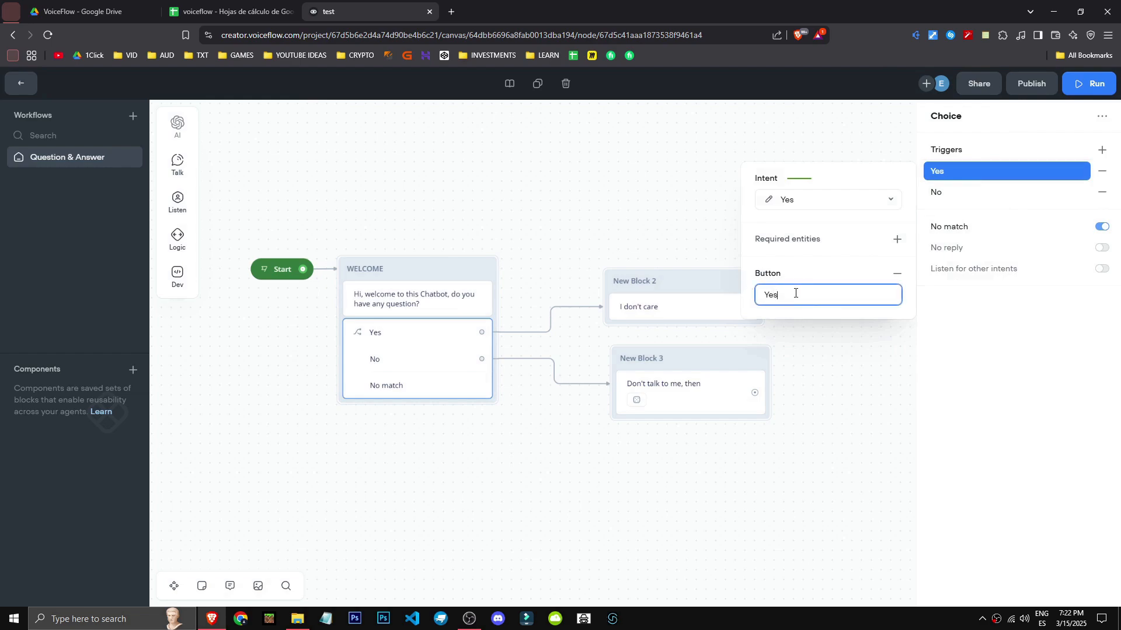
left_click(1006, 193)
left_click(851, 316)
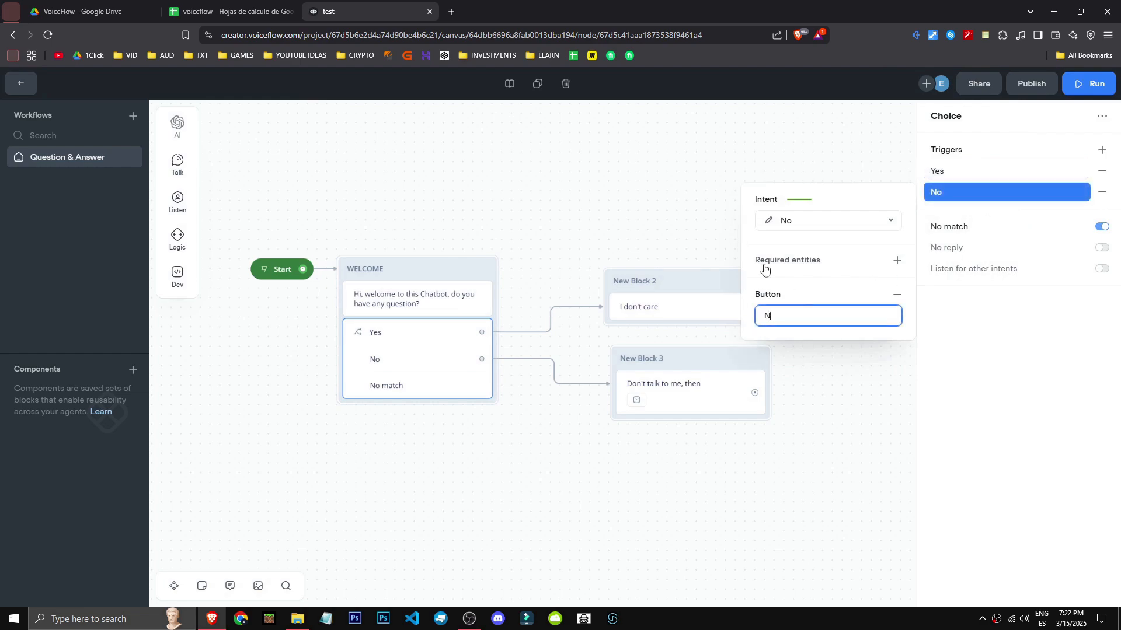
left_click(595, 168)
- Test the Choice step by answering the welcome question with "yes" in the preview chat
left_click(1046, 583)
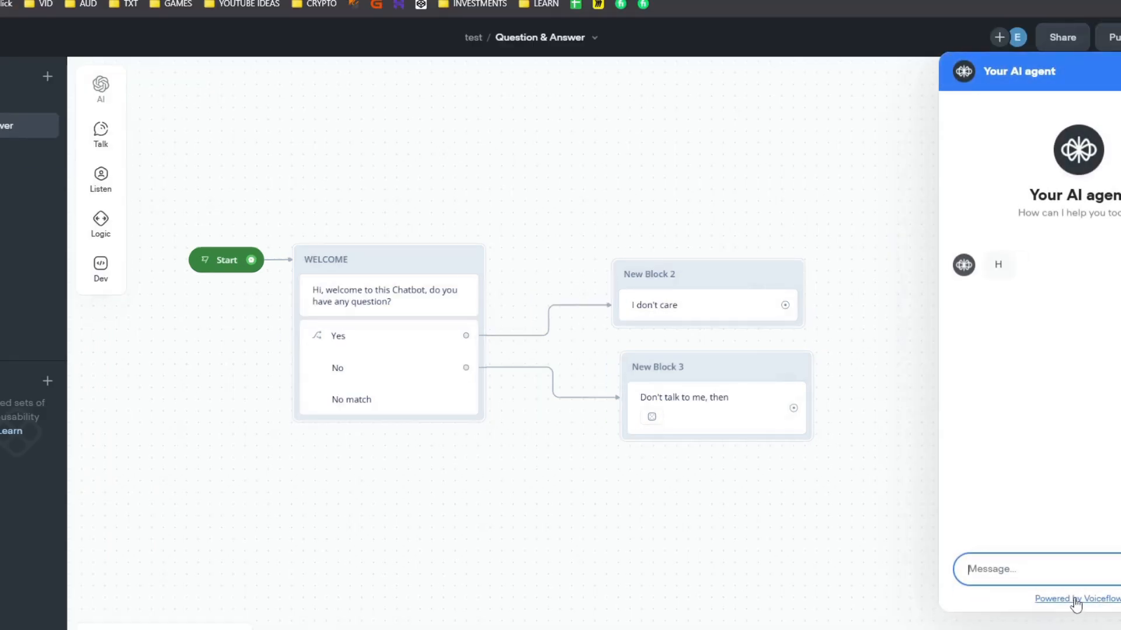
type("yes")
key("Return")
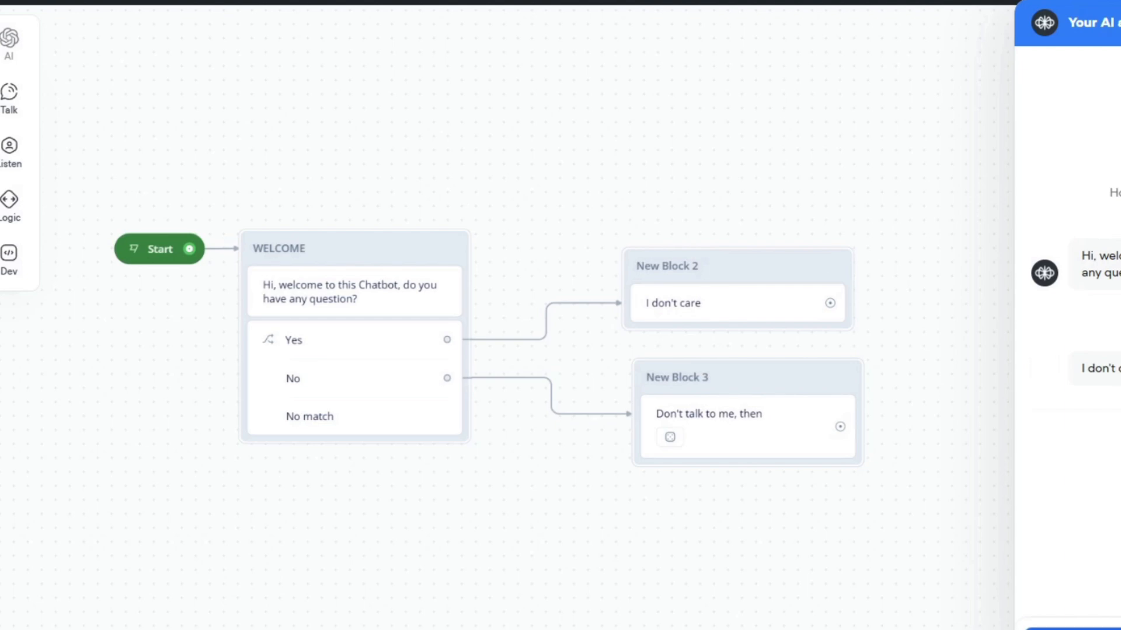
- Test the intents with "I think, i have some doubts about the app, could you help?" and, in a fresh chat, "yea"
left_click(1078, 592)
type("I thi")
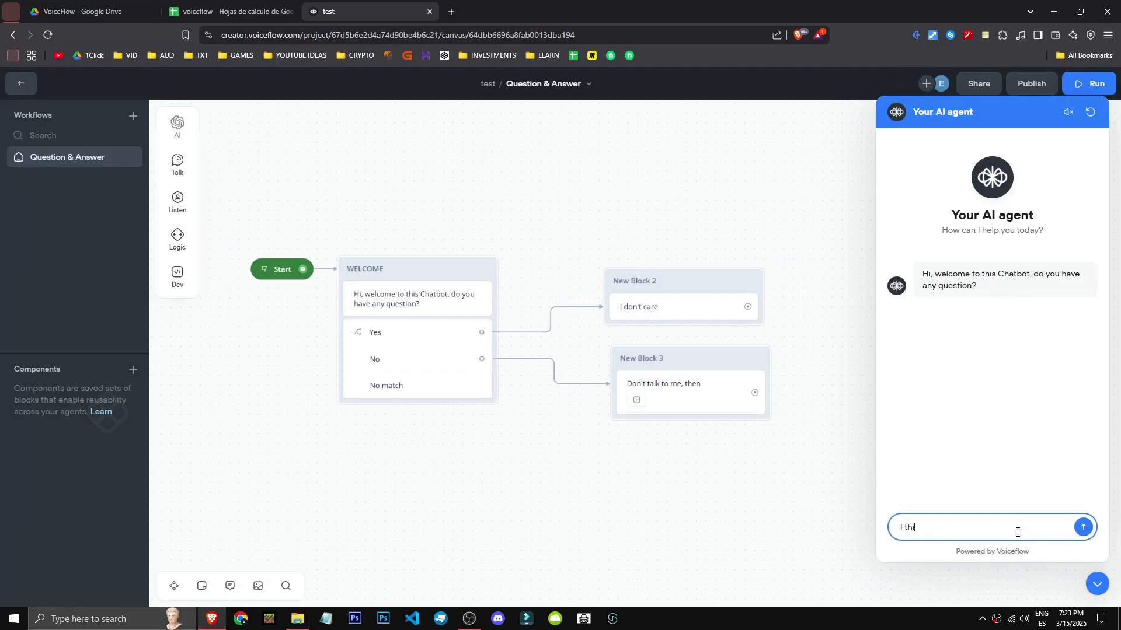
type("nk, i have some doubts about the app, could you help?")
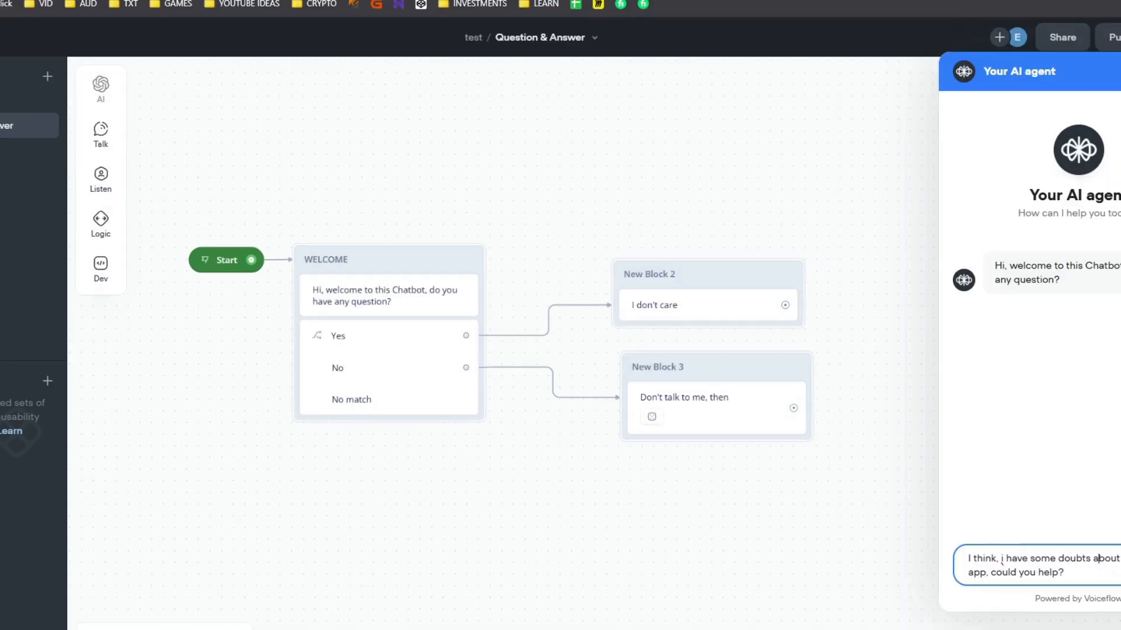
key("Return")
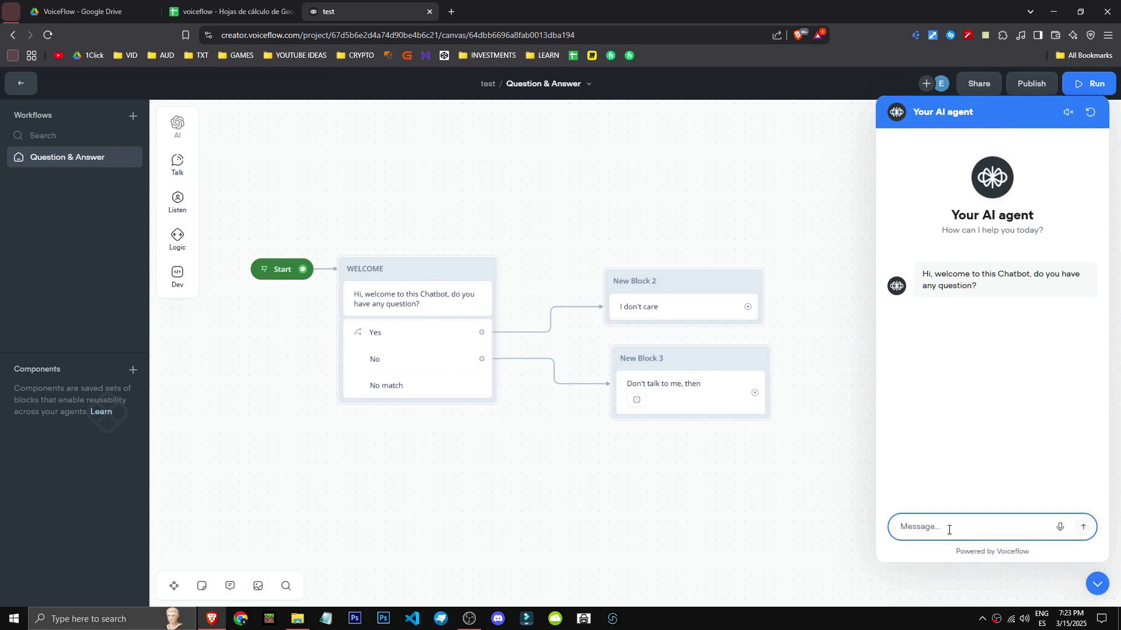
type("yes")
key("Return")
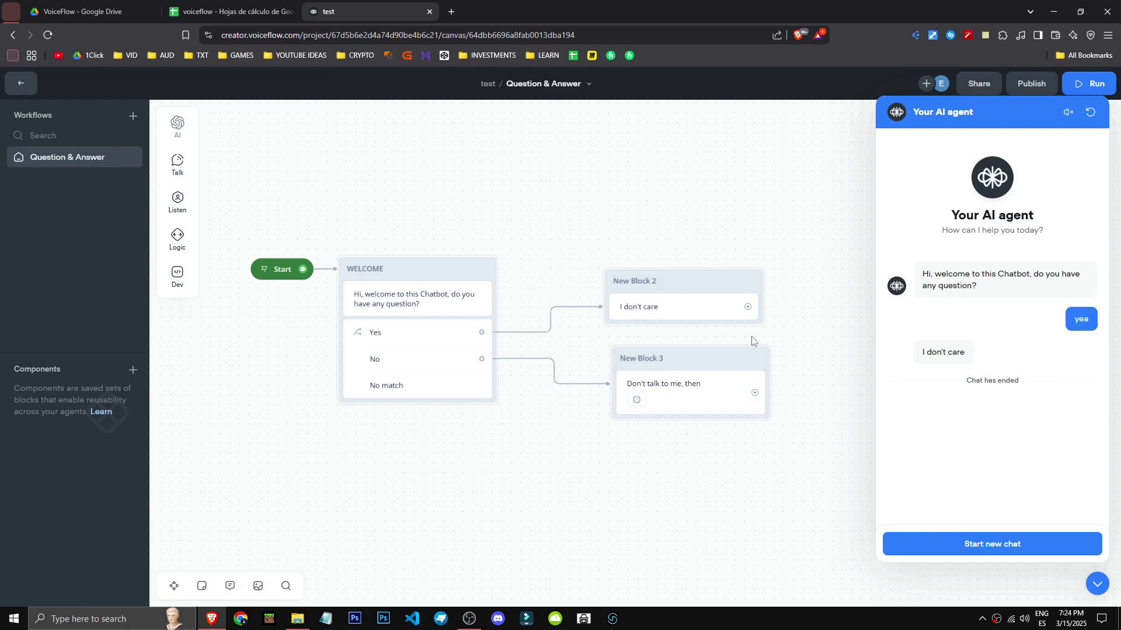
- Add a new Choice step below the welcome message in the WELCOME block
left_click(428, 348)
mouse_move(178, 204)
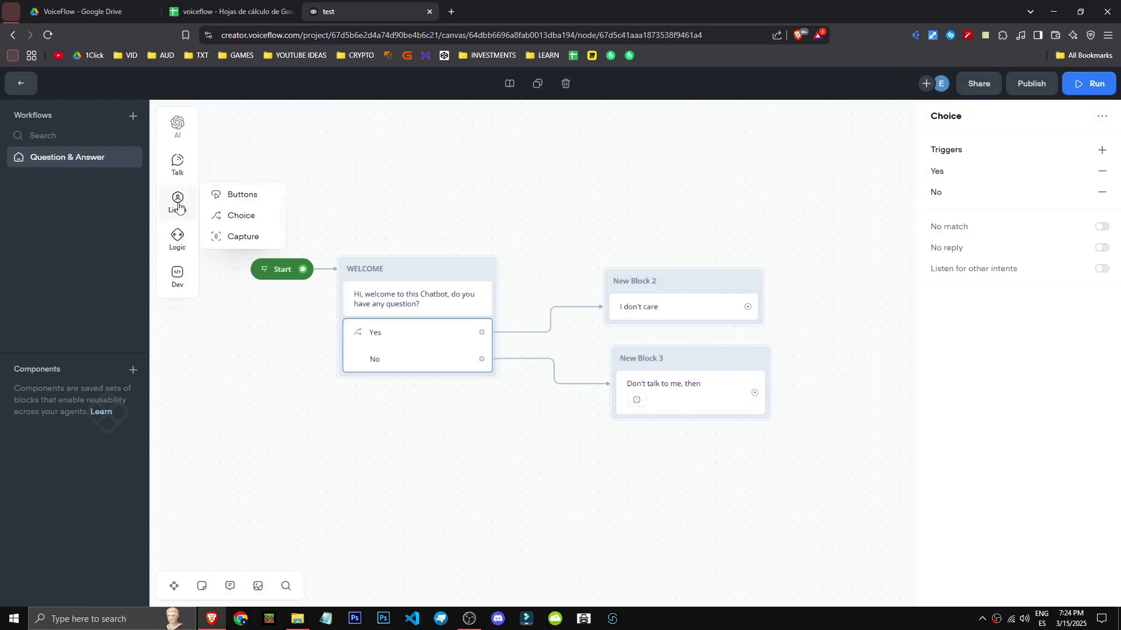
left_click_drag(240, 217, 398, 353)
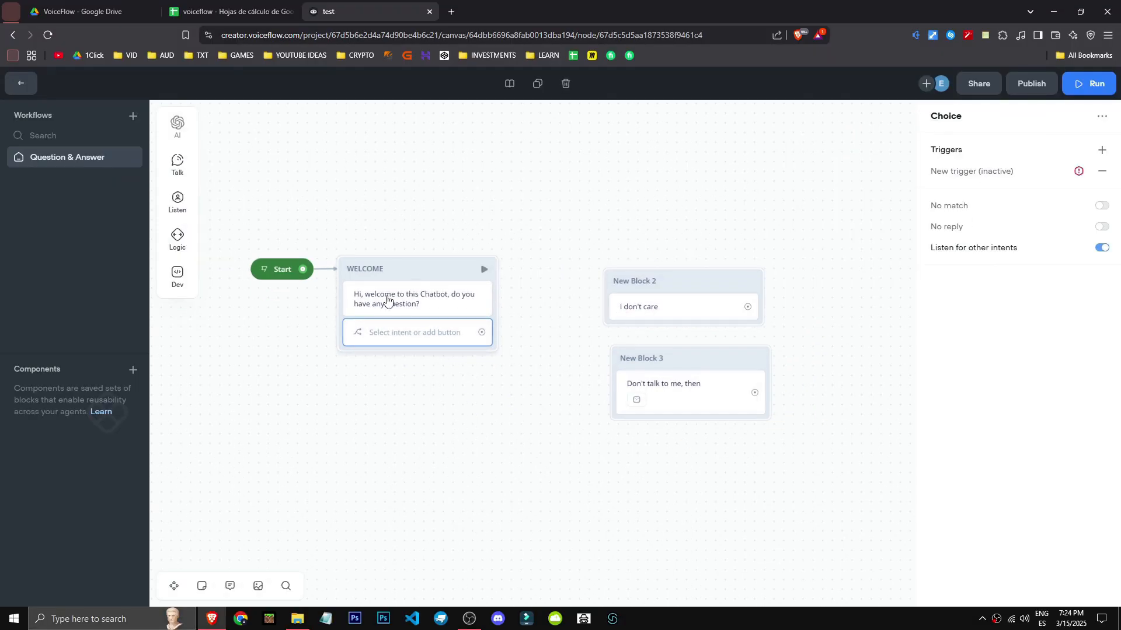
left_click(329, 296)
mouse_move(178, 163)
left_click_drag(239, 157, 175, 167)
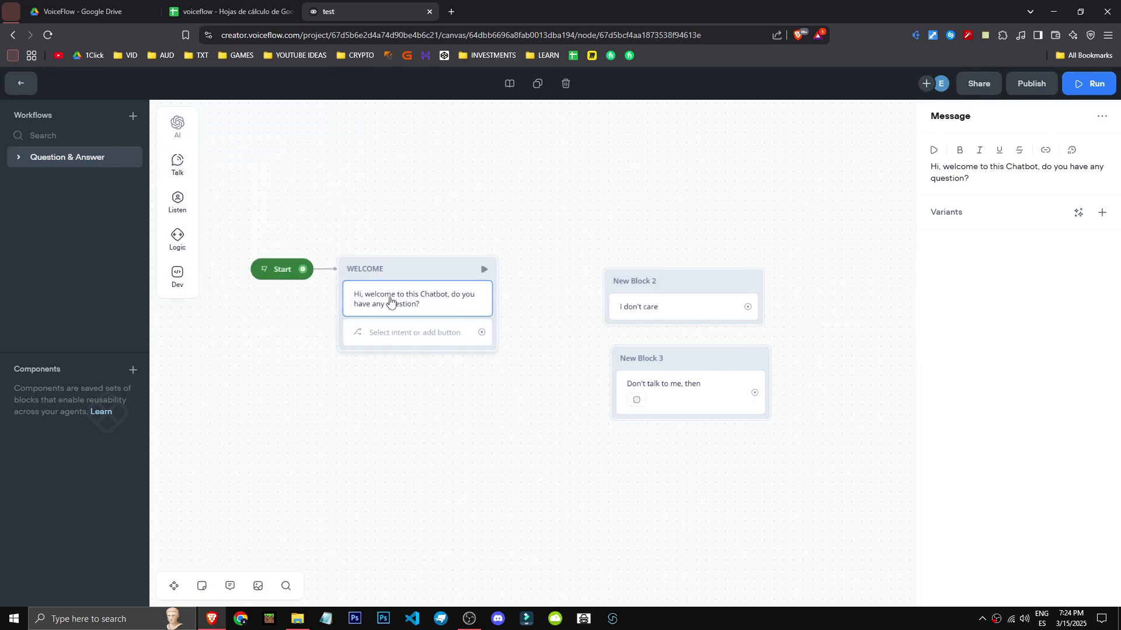
- Add two triggers to the WELCOME block's Choice step, using the Yes and No intents
left_click(417, 334)
left_click(1101, 172)
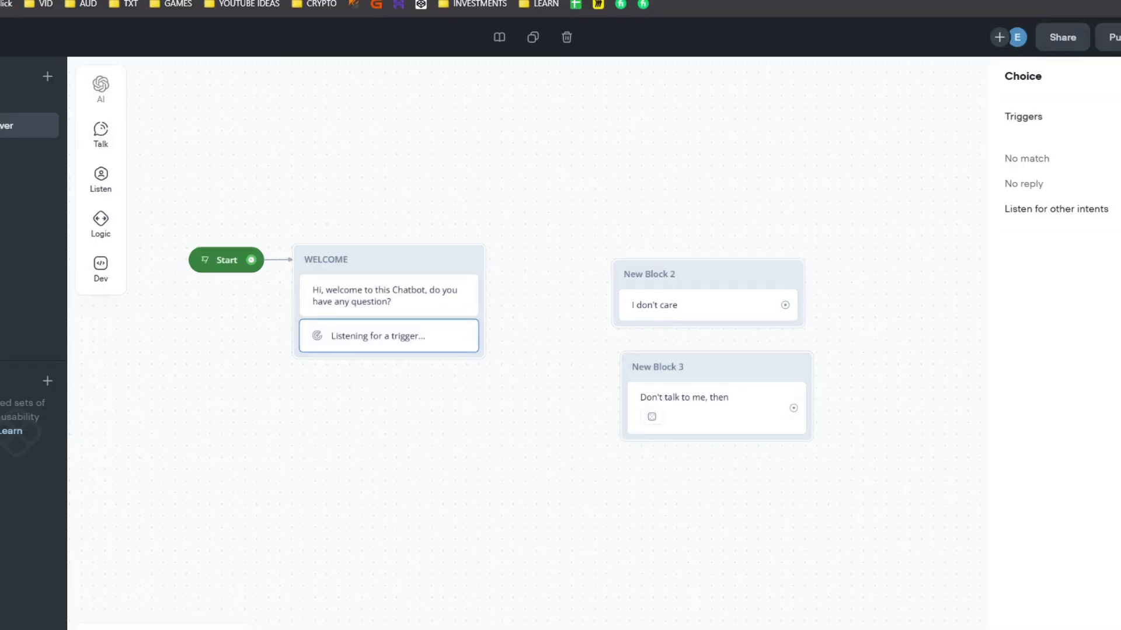
left_click(1102, 150)
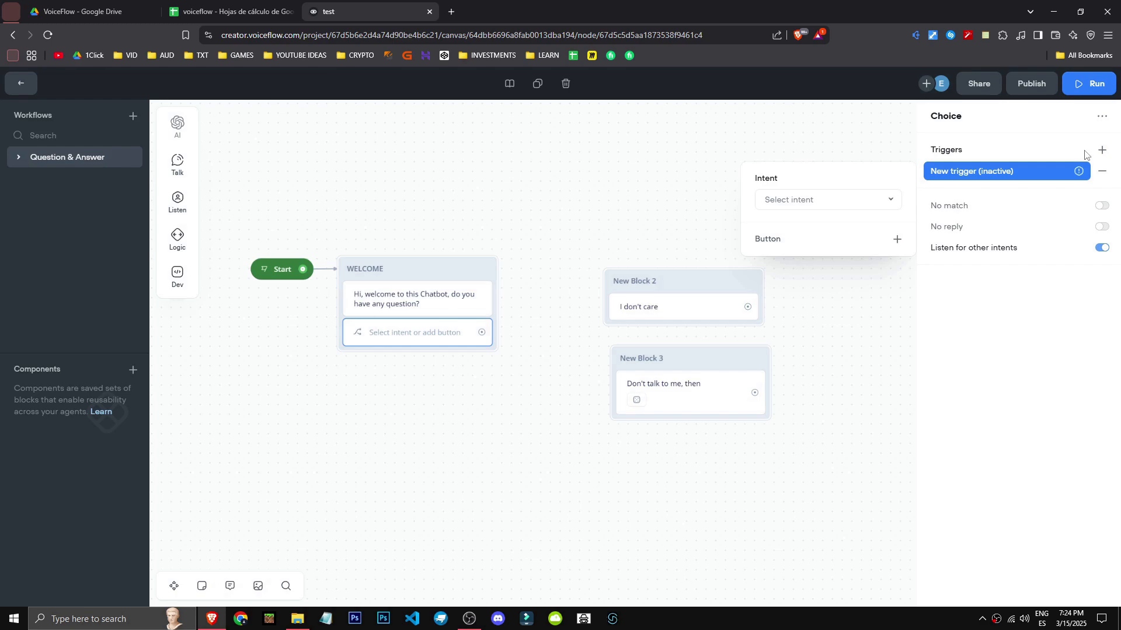
left_click(863, 199)
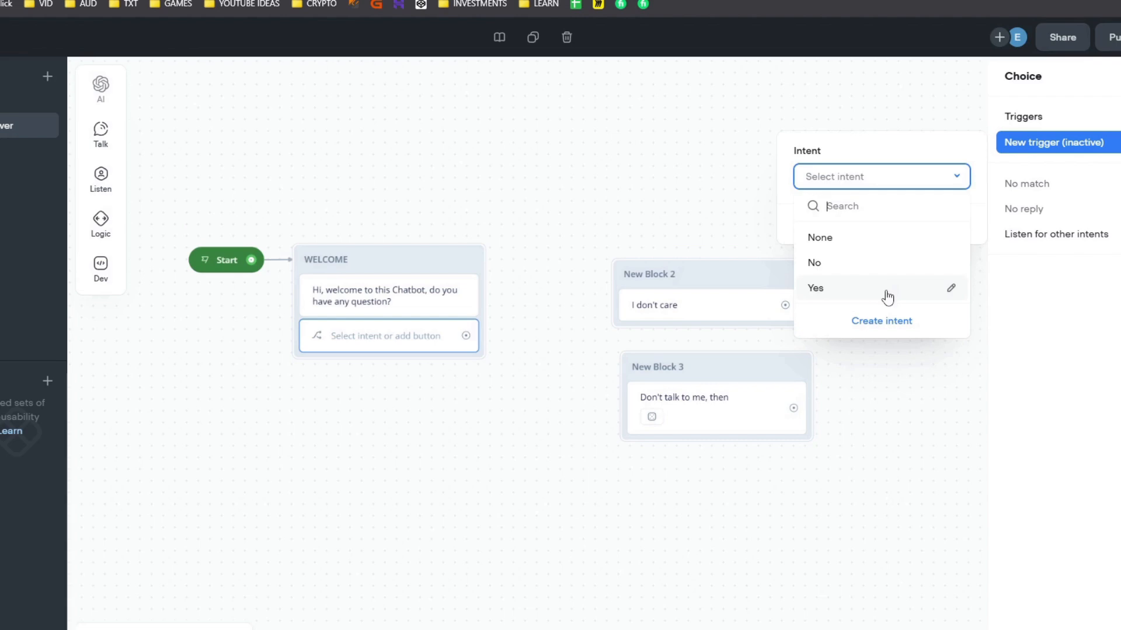
left_click(887, 296)
left_click(1102, 149)
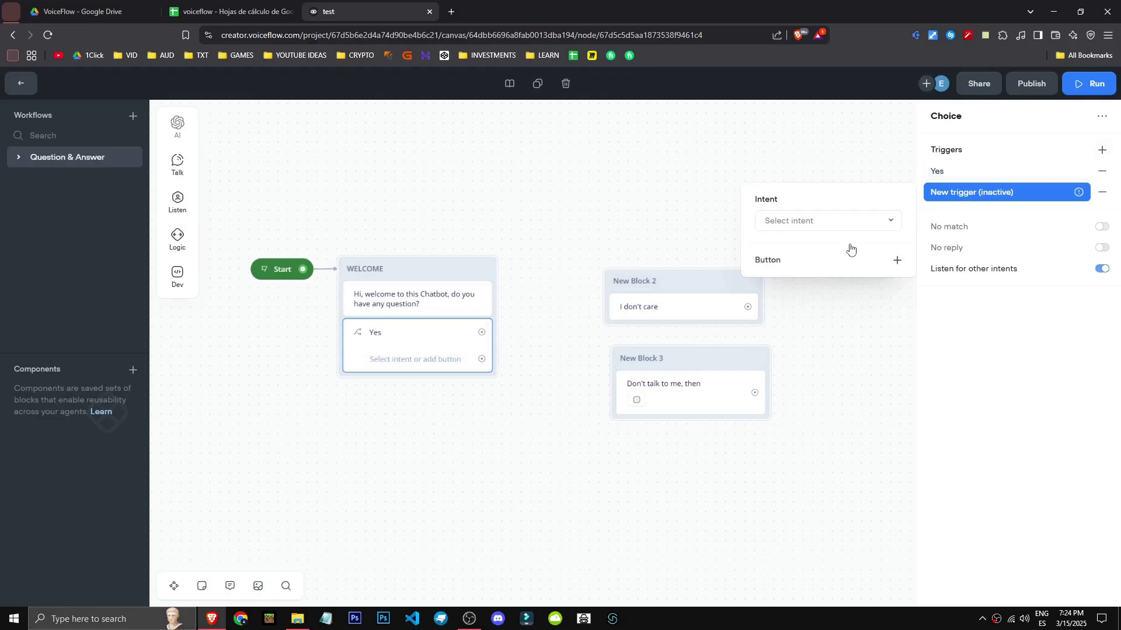
left_click(845, 222)
left_click(823, 293)
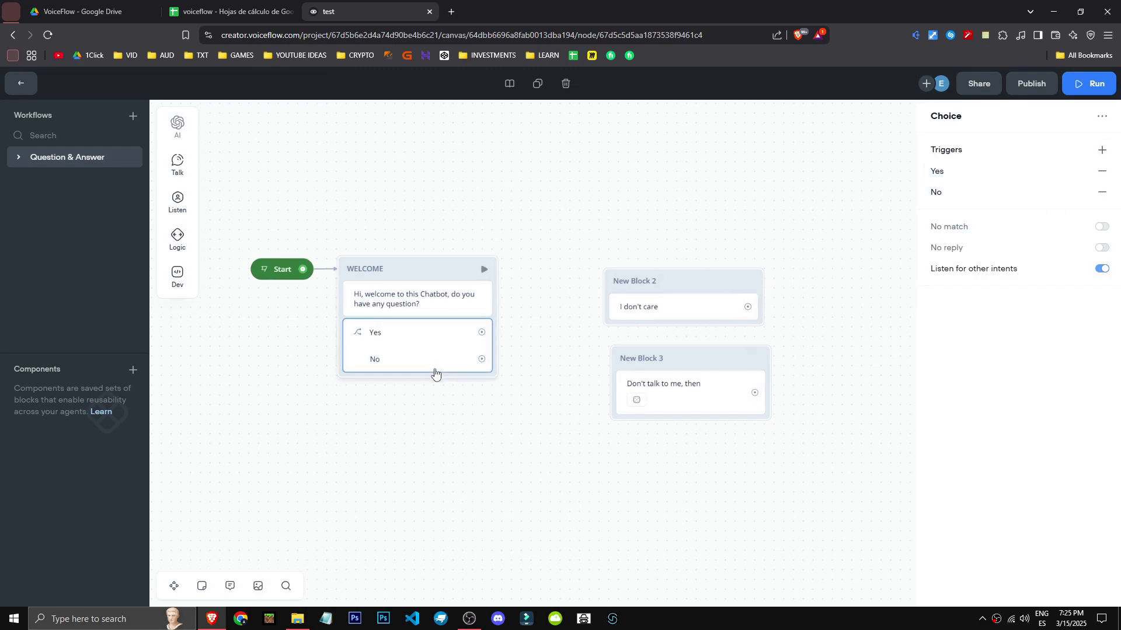
- Connect Yes to the "I don't care" block and No to the "Don't talk to me, then" block, and generate 5 variants of the welcome message
left_click_drag(521, 333, 630, 307)
left_click_drag(481, 359, 641, 396)
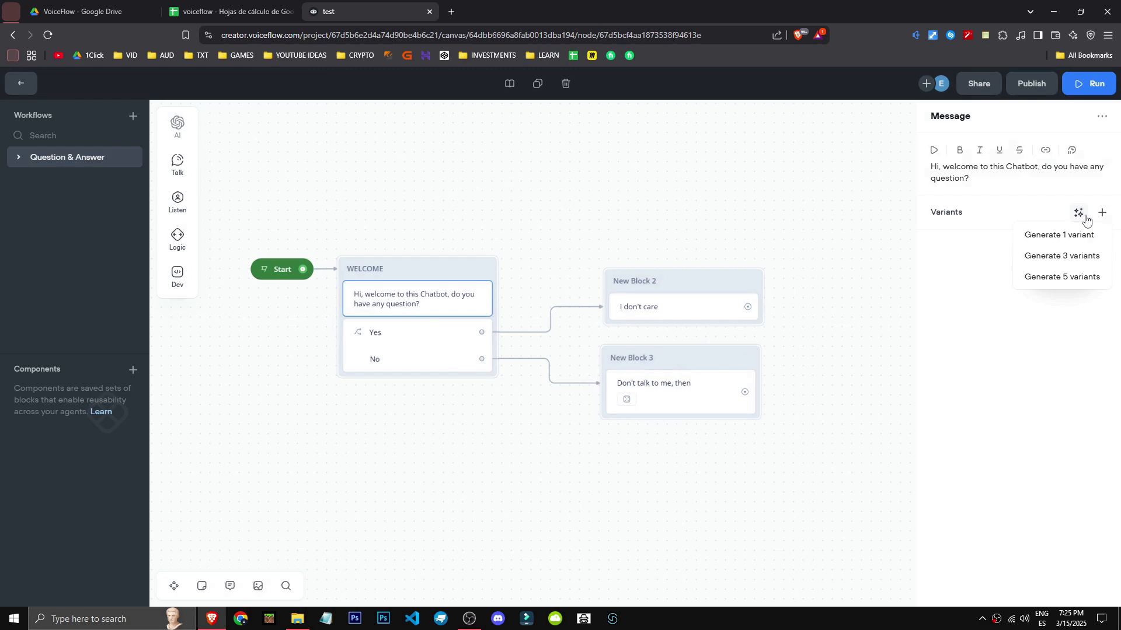
left_click(1076, 285)
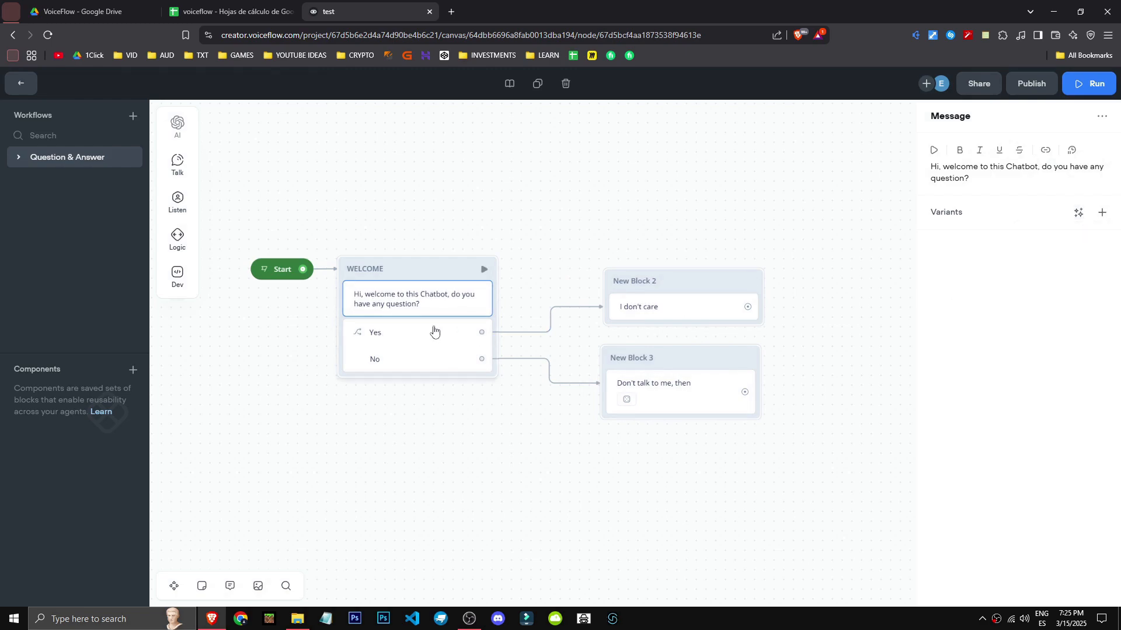
left_click(436, 327)
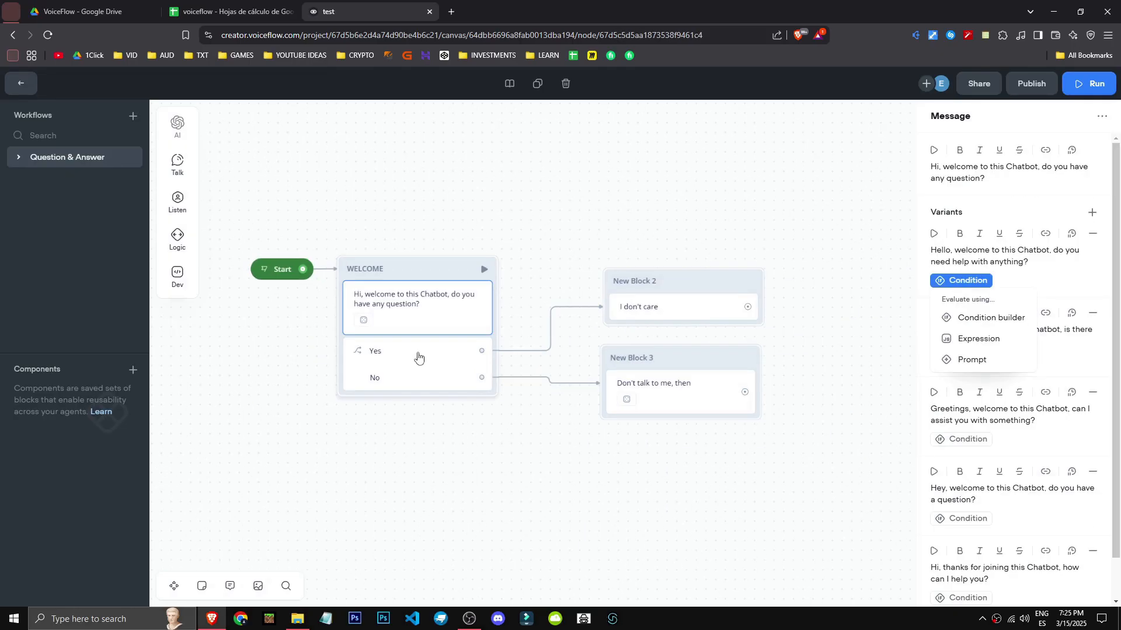
- Enable No match with the reprompt "Sorry, I only can help you with your doubts, do you have any doubt?" and generate five more reprompts
left_click(351, 375)
left_click(1102, 228)
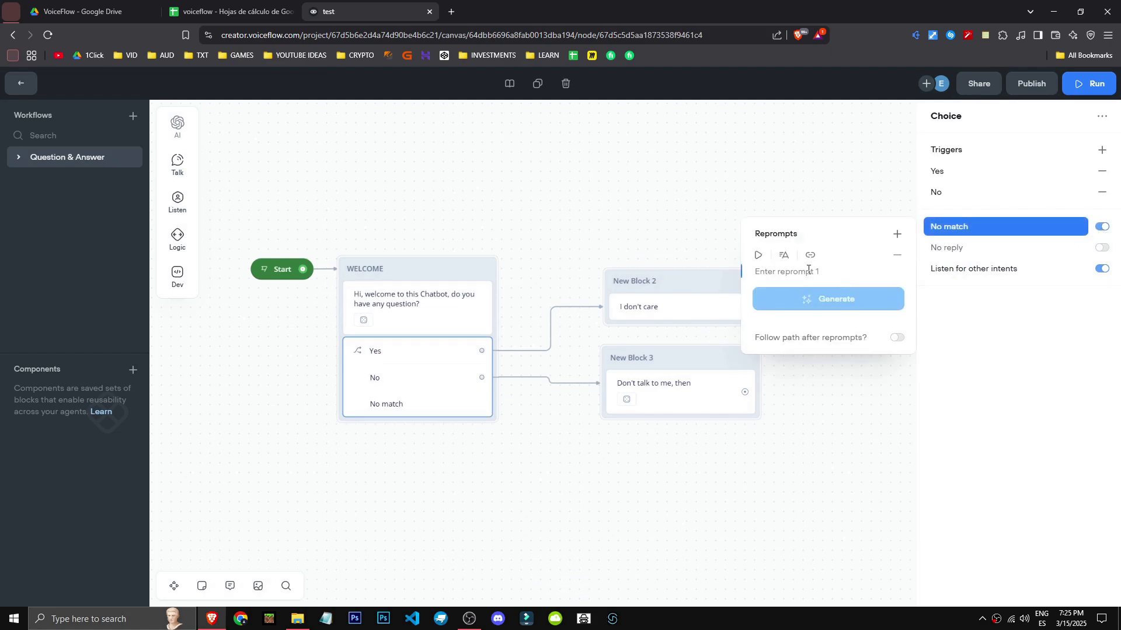
type("Sorry, I only can help you with your doubts")
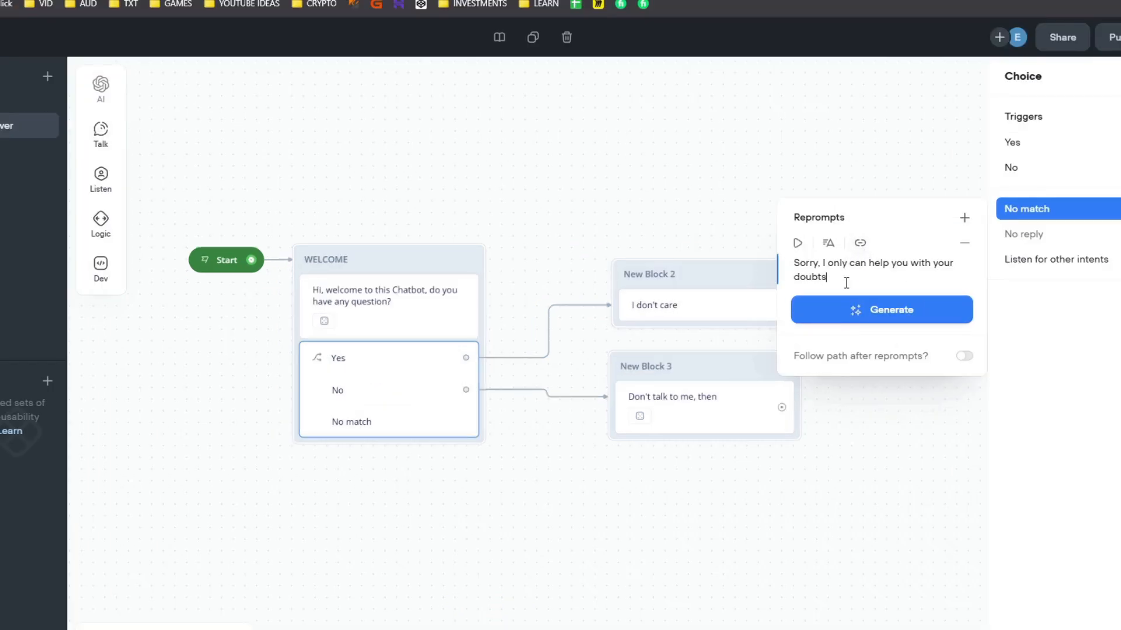
type(", do you have any doubt?")
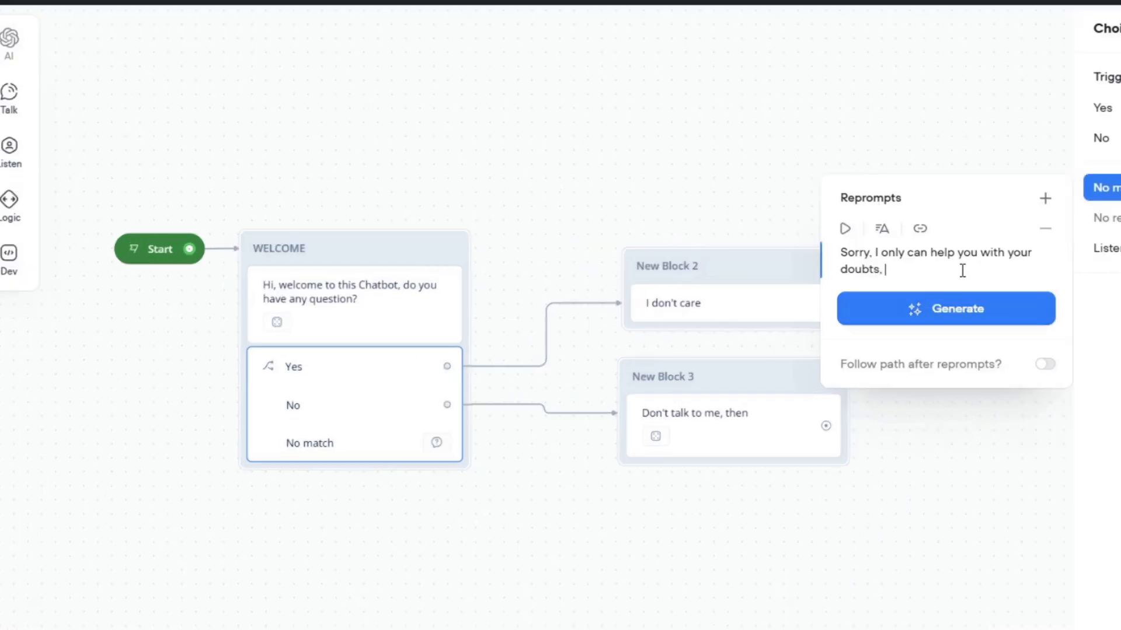
left_click(925, 304)
left_click(889, 390)
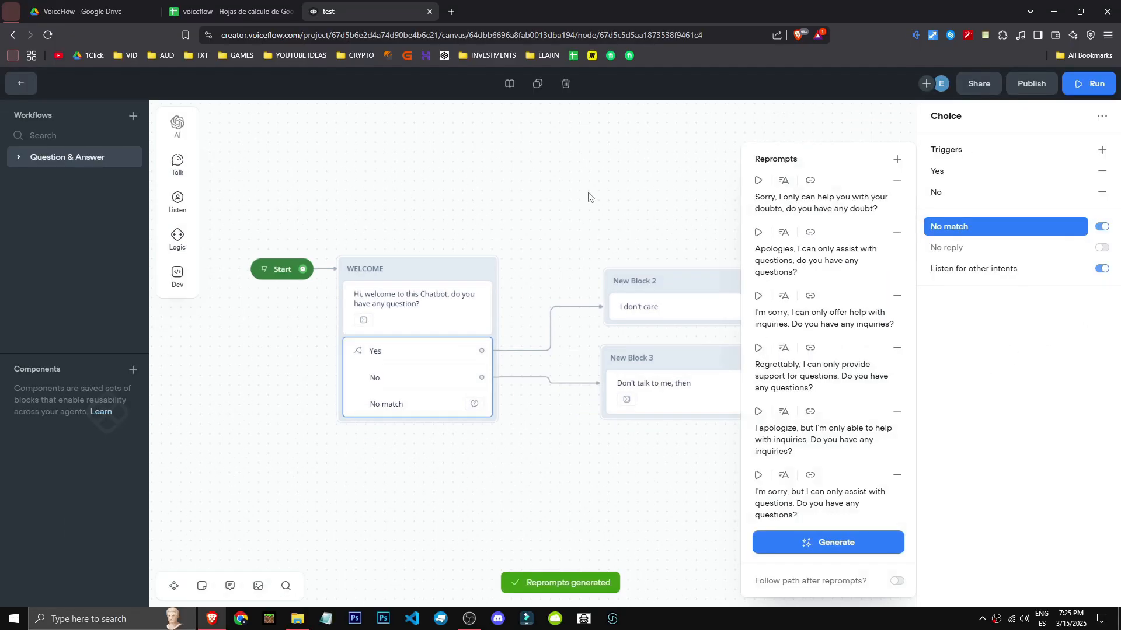
left_click(595, 172)
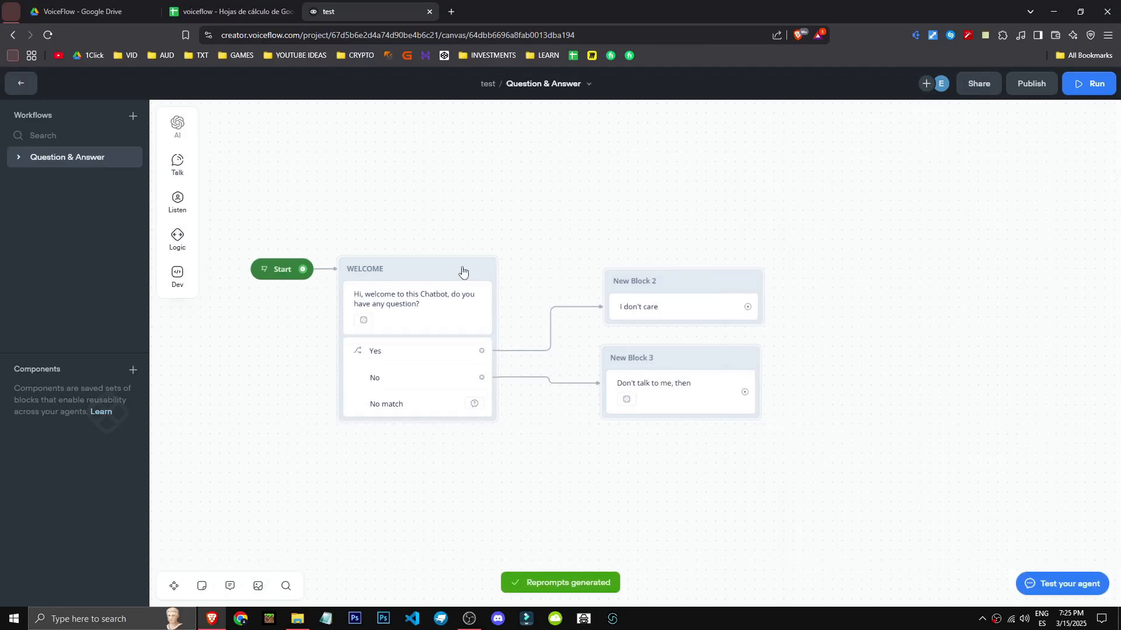
- Turn off listening for other intents in the WELCOME block's Choice step
left_click(438, 404)
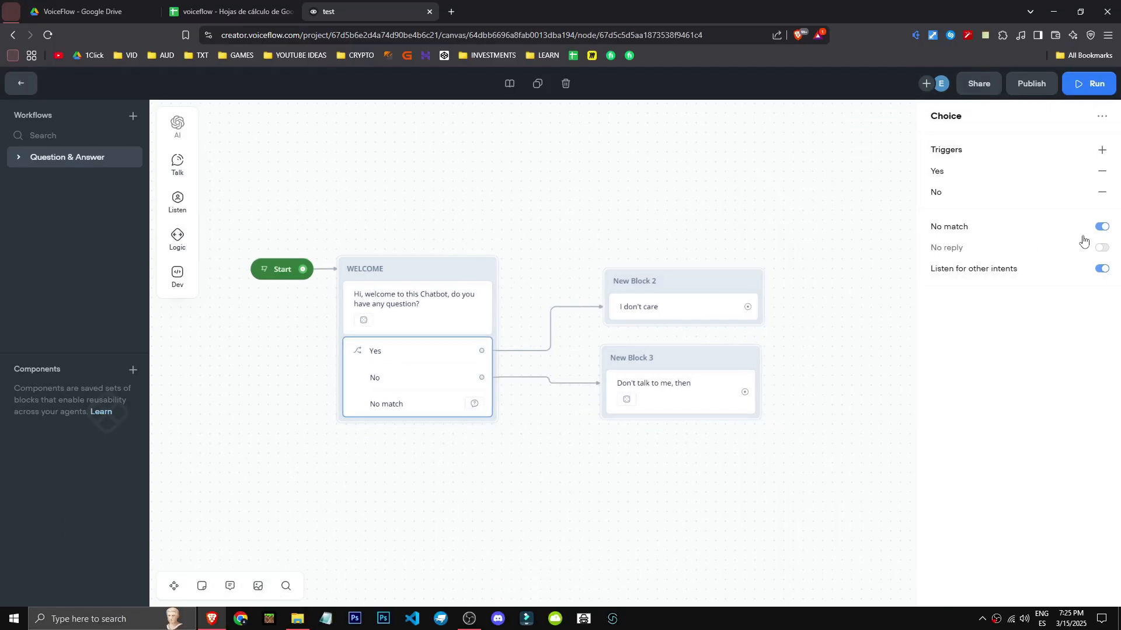
left_click(1102, 269)
left_click(708, 176)
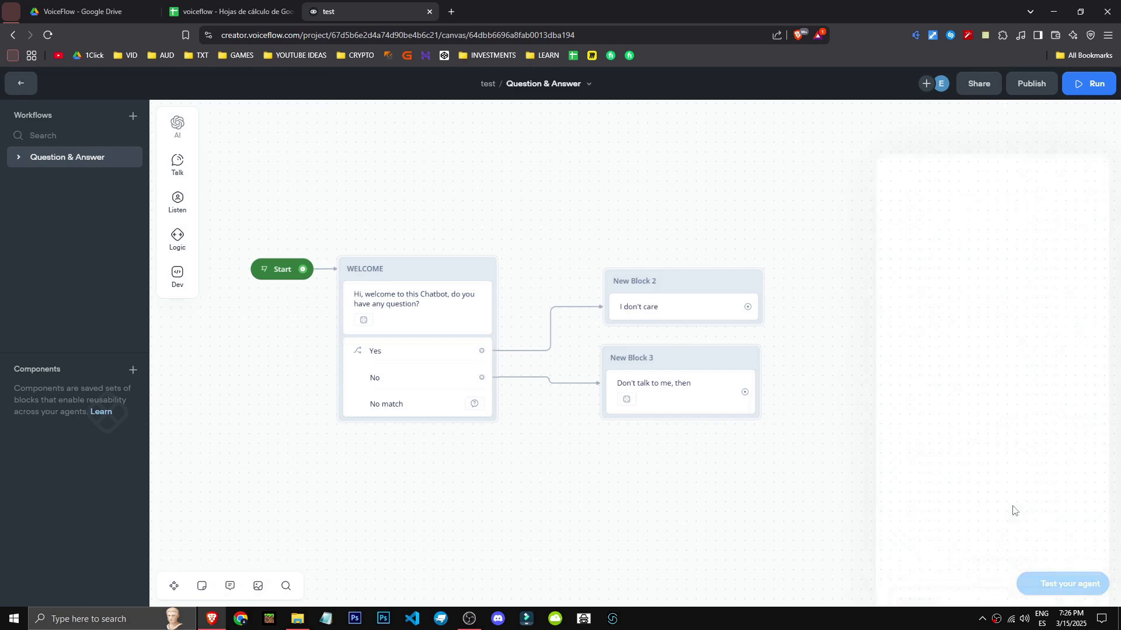
- Test the No match handling by sending "bla bla" and then "yes" in the preview chat
type("bla bl")
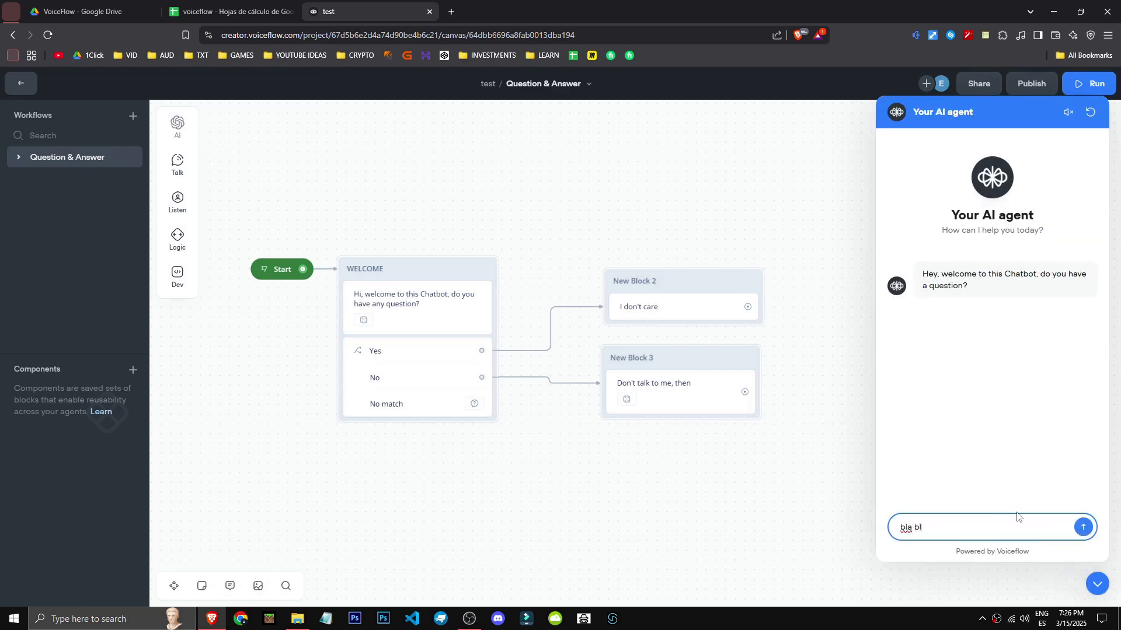
type("a")
key("Return")
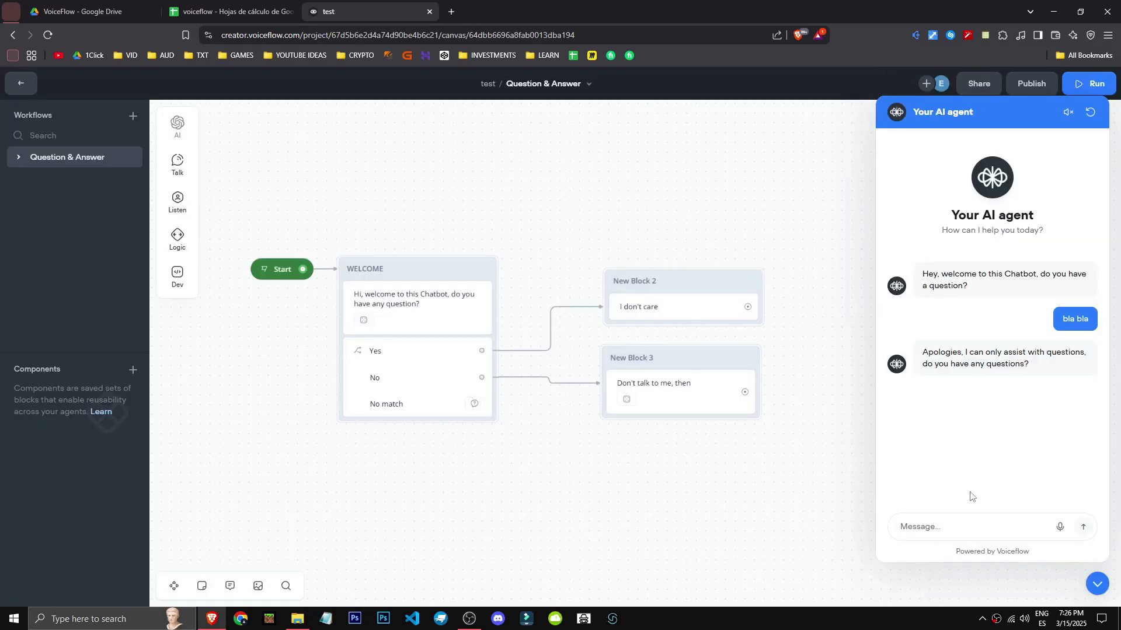
left_click(969, 527)
type("yes")
key("Return")
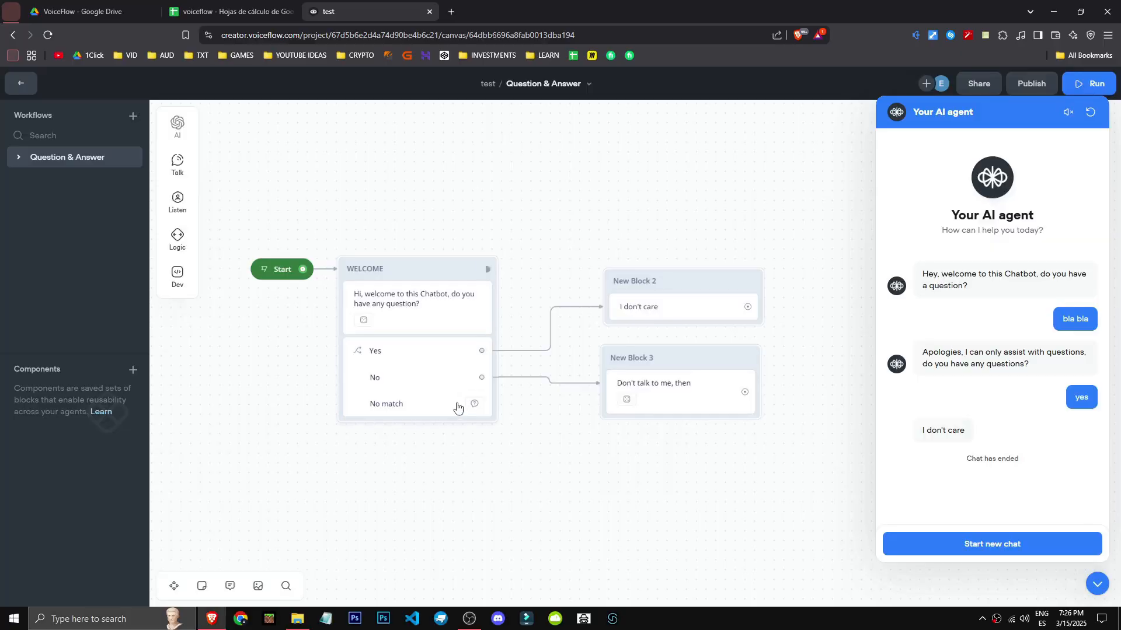
- Add a button labelled "yes" to the Yes trigger of the Choice step
left_click(419, 352)
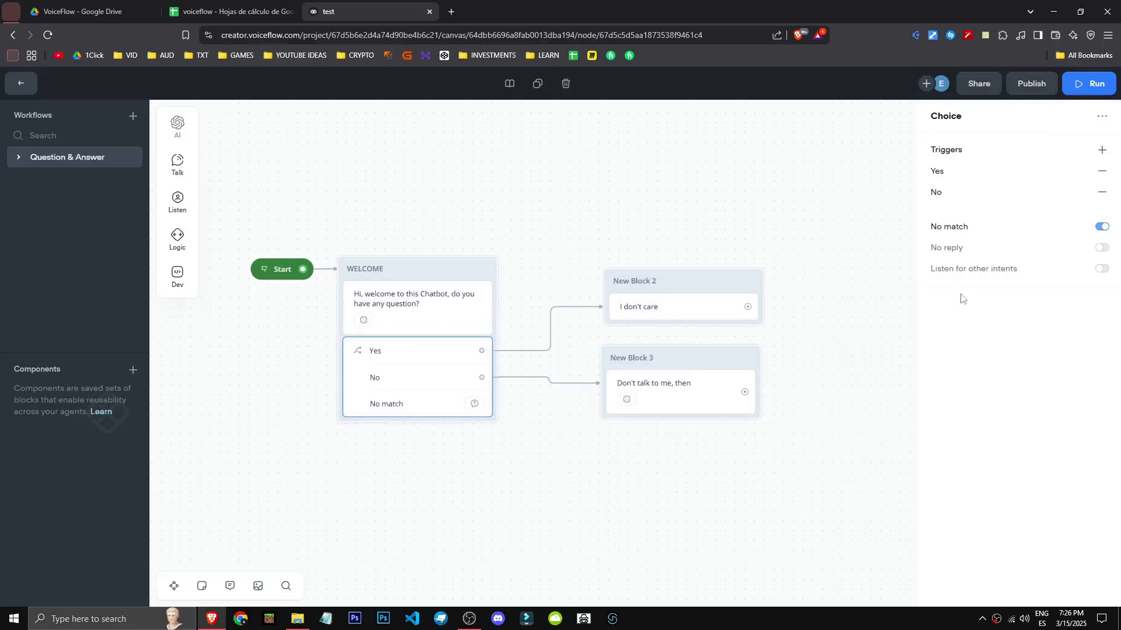
left_click(992, 174)
left_click(840, 274)
type("yes")
left_click(976, 360)
left_click(863, 374)
- Test the Choice step with its button by answering "no" in the preview chat
left_click(1068, 586)
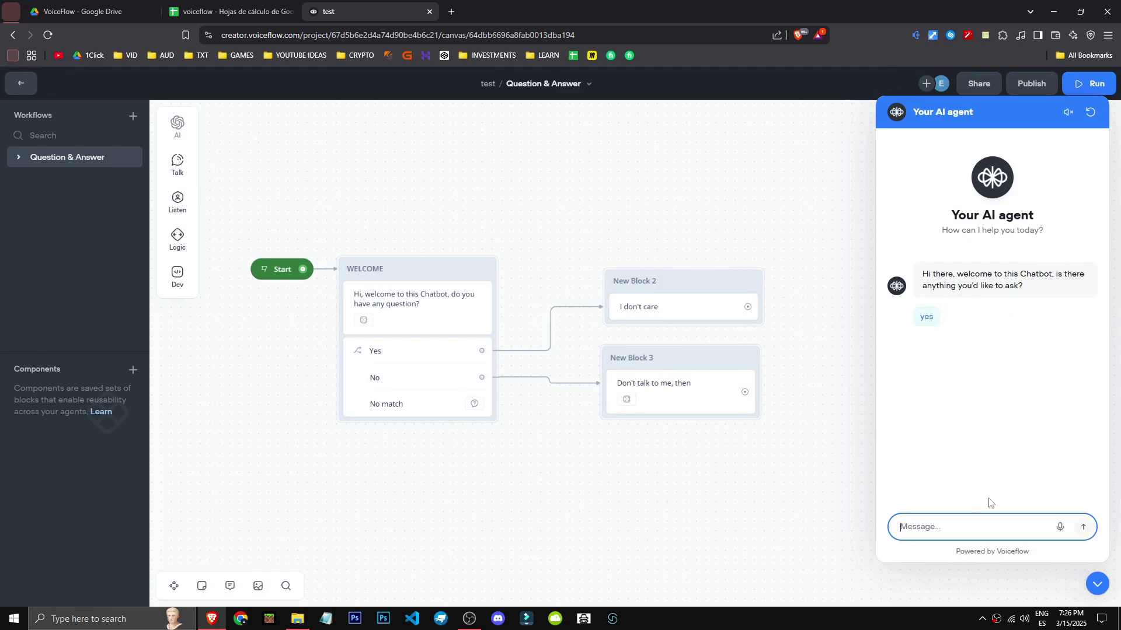
type("no")
key("Return")
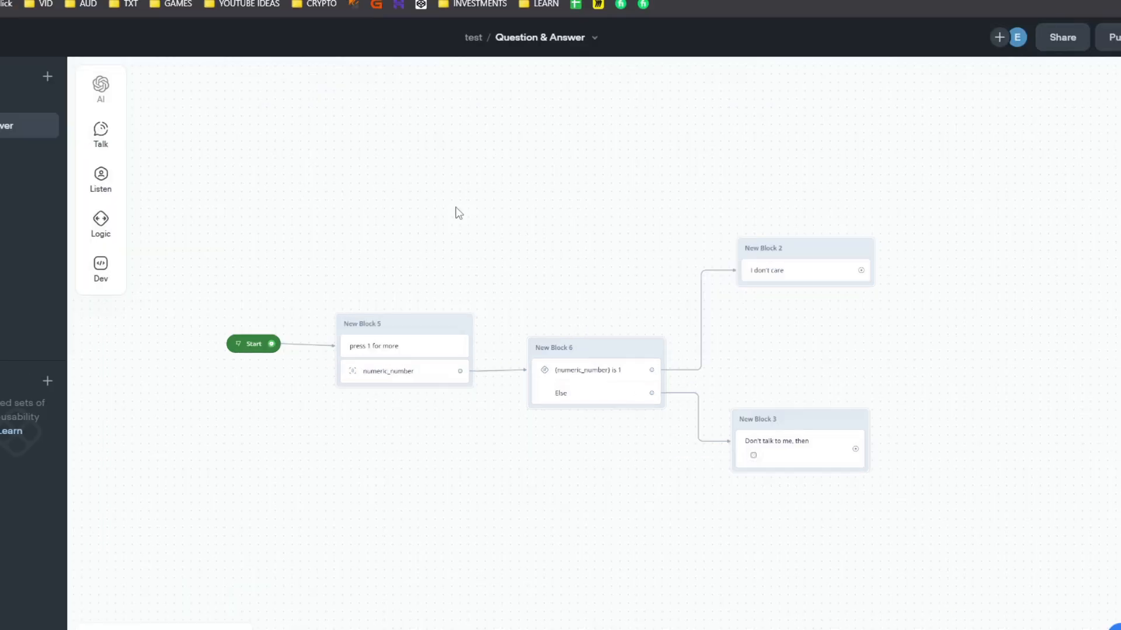
- Test the "press 1 for more" flow by answering 1 twice in the preview chat
left_click(1063, 583)
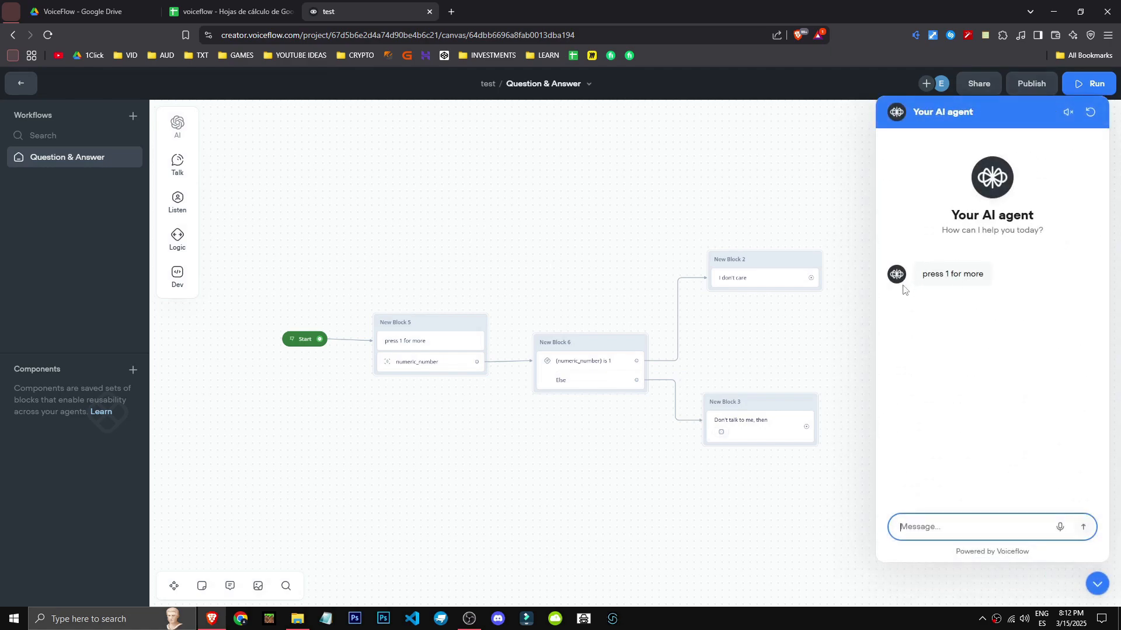
type("1")
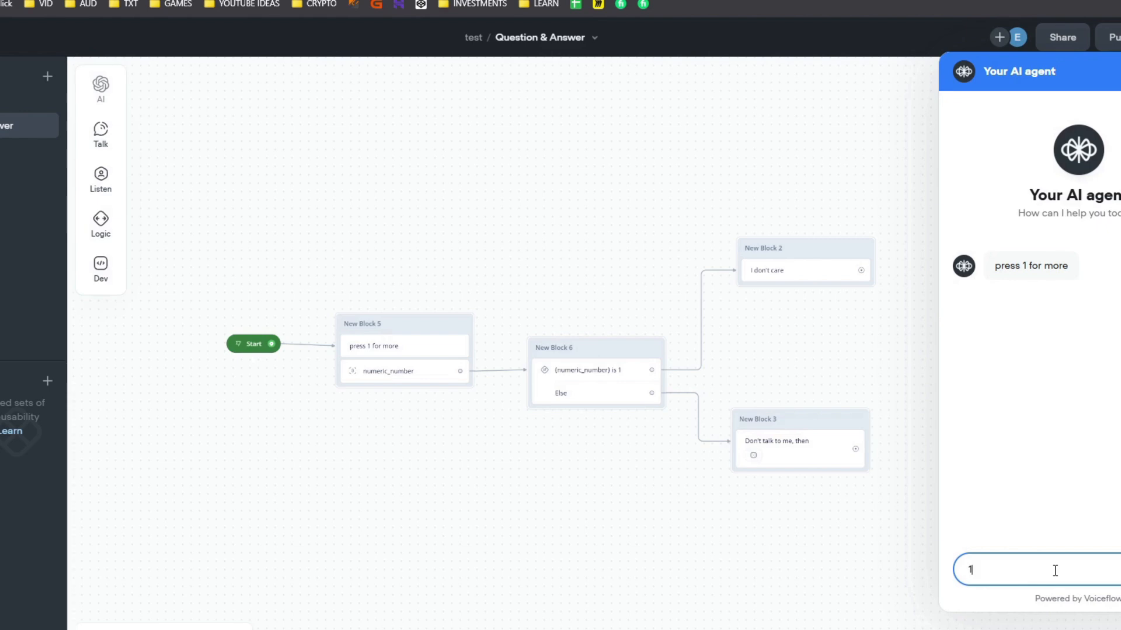
key("Return")
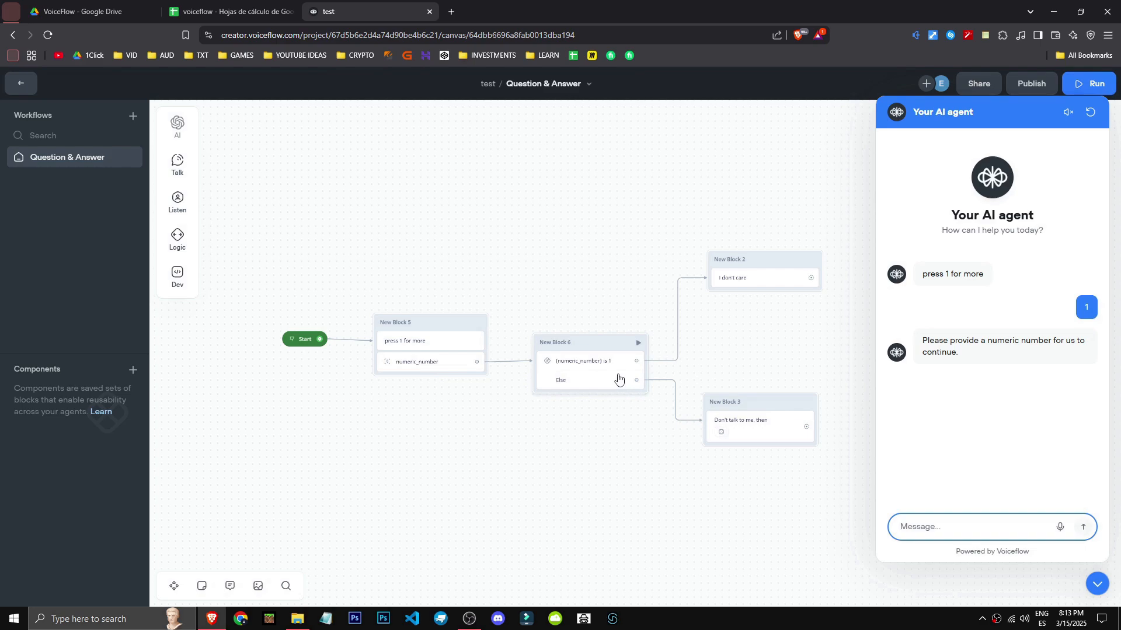
type("1")
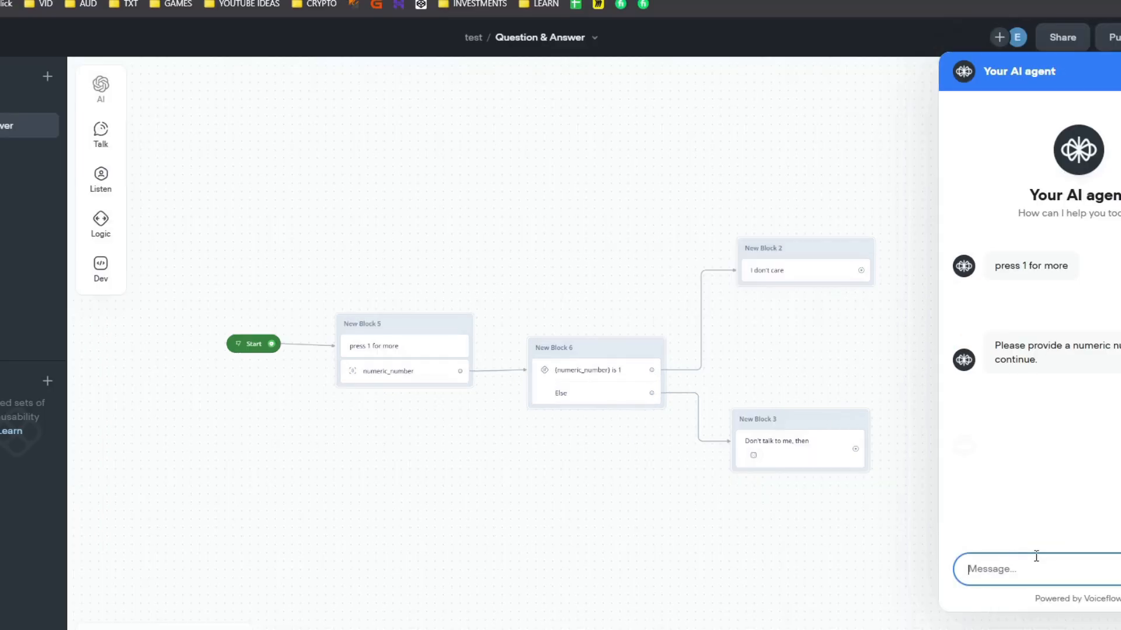
key("Return")
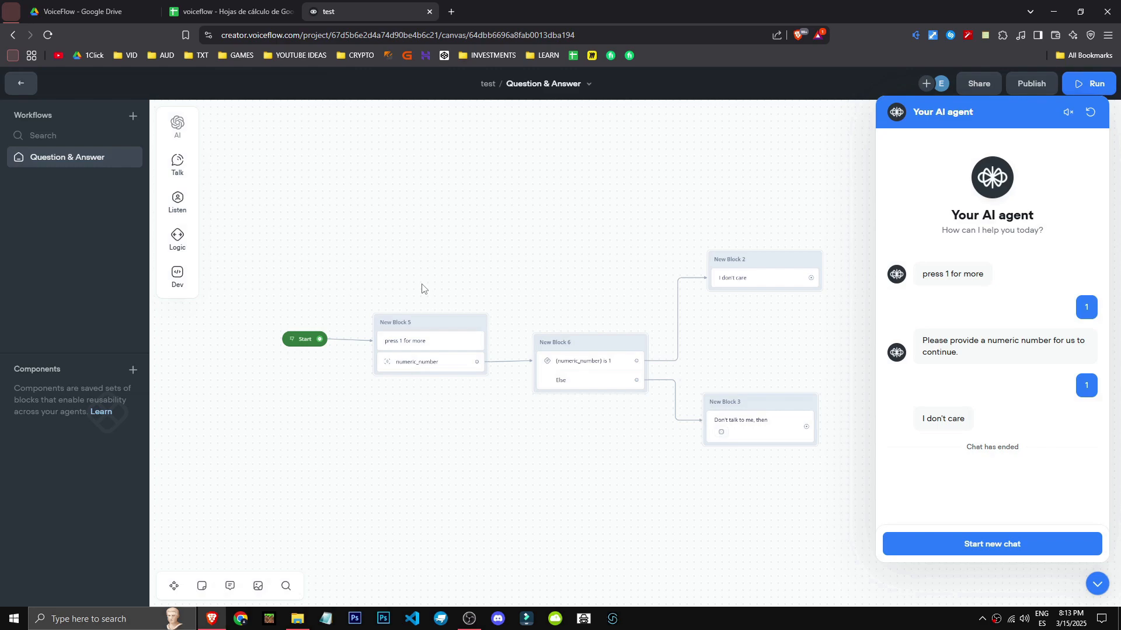
- Move the existing "press 1 for more" flow blocks away from Start and delete the link connecting Start to them
mouse_move(178, 201)
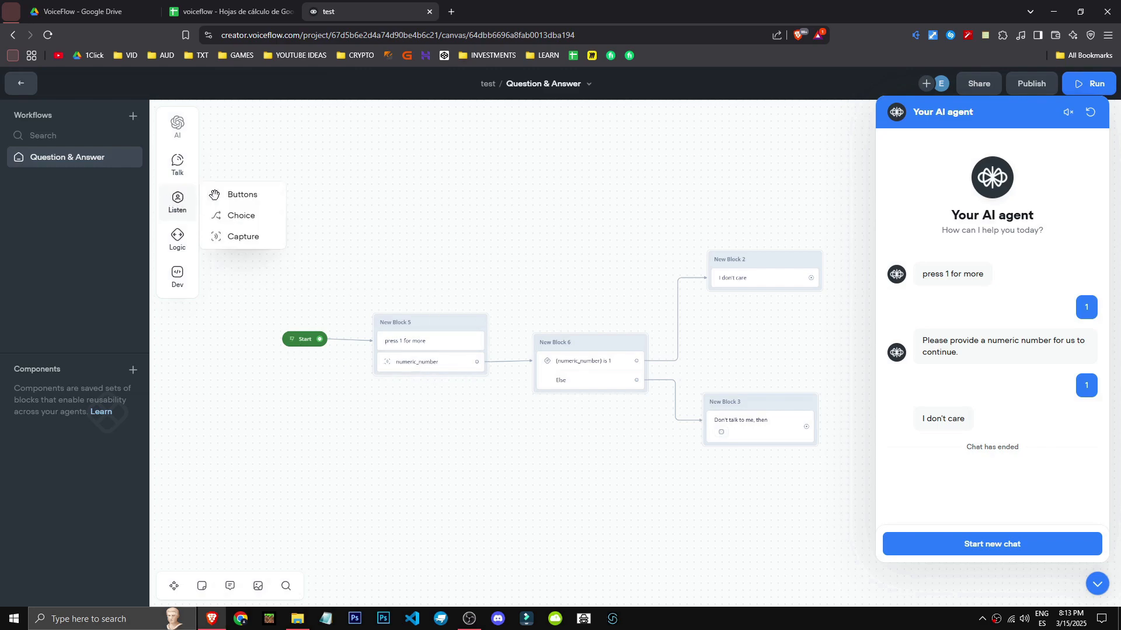
left_click_drag(247, 235, 254, 239)
left_click_drag(440, 272, 390, 282)
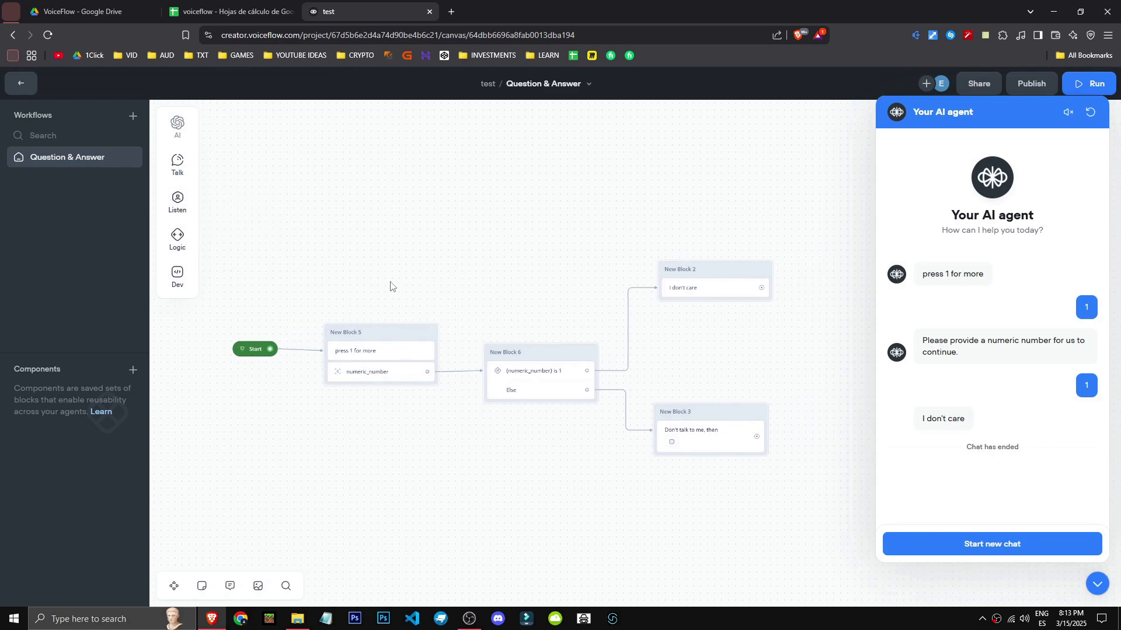
left_click_drag(787, 221, 441, 513)
left_click(380, 365, "shift")
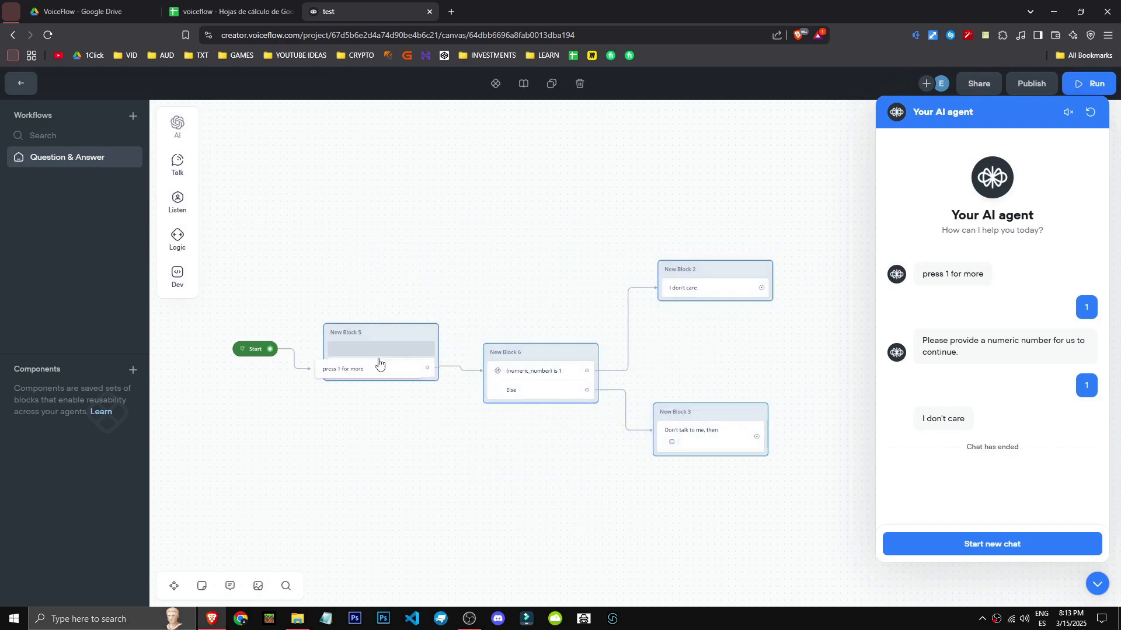
left_click_drag(386, 337, 510, 250)
left_click(432, 264)
key("Delete")
- Create a new block with a Capture step connected to Start, below the existing flow
left_click_drag(270, 349, 339, 395)
mouse_move(423, 438)
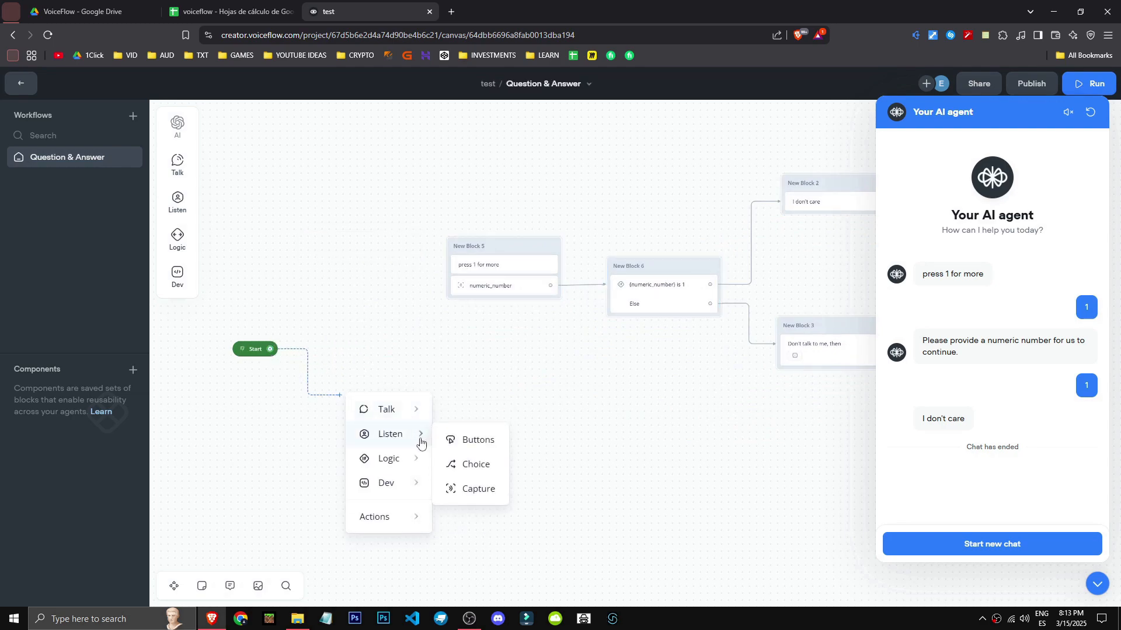
left_click(474, 493)
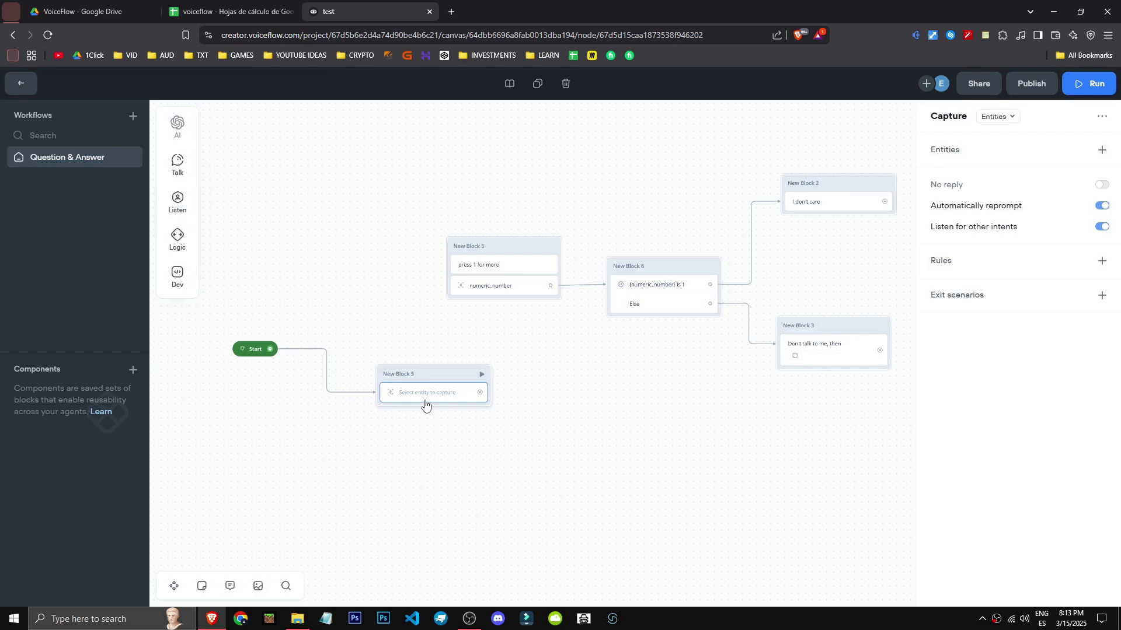
- Start a new entity for the Capture step and give it the pink colour
left_click(1101, 151)
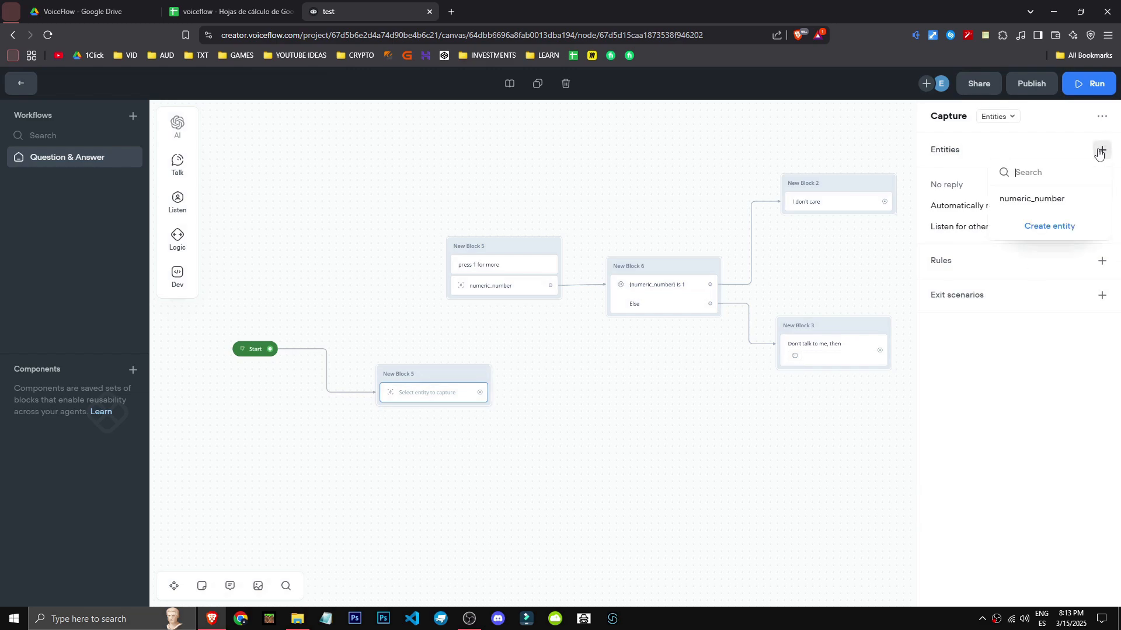
left_click(1045, 229)
left_click(645, 202)
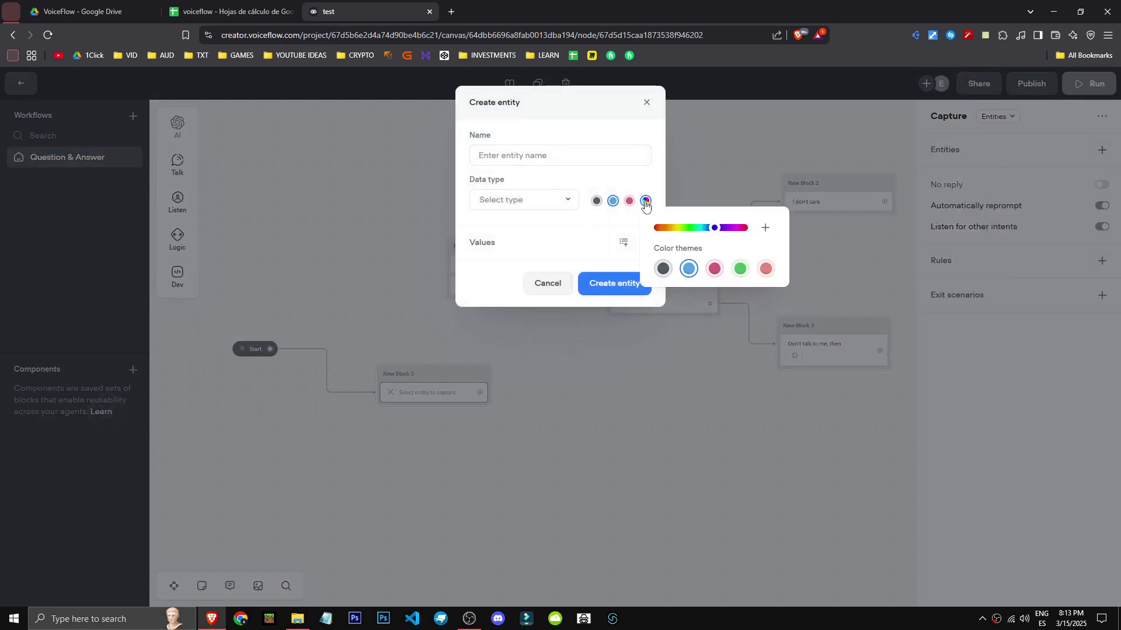
left_click_drag(709, 233, 659, 223)
left_click(652, 164)
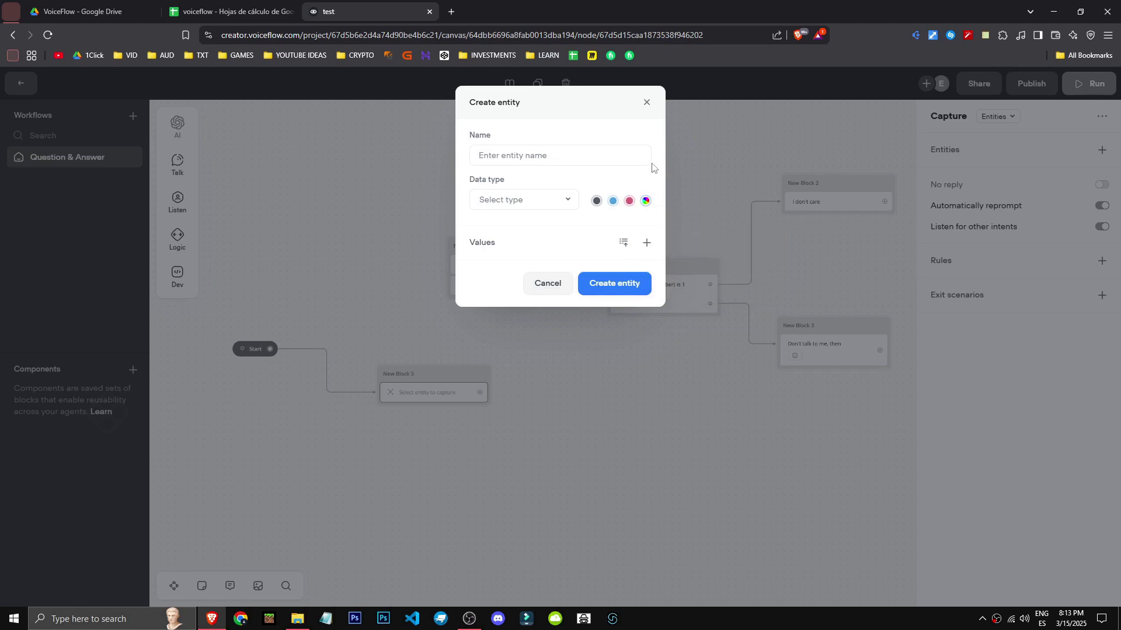
left_click(629, 201)
- Set the new entity's data type to Name and name it UserName
left_click(523, 200)
scroll(535, 274, "up", 1)
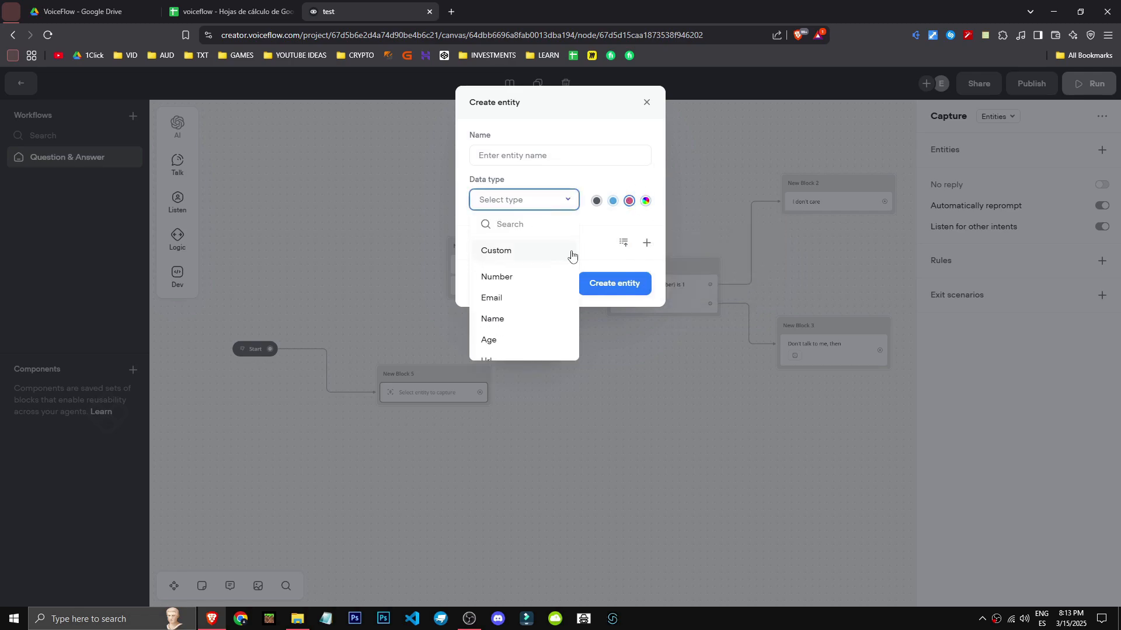
scroll(538, 309, "down", 2)
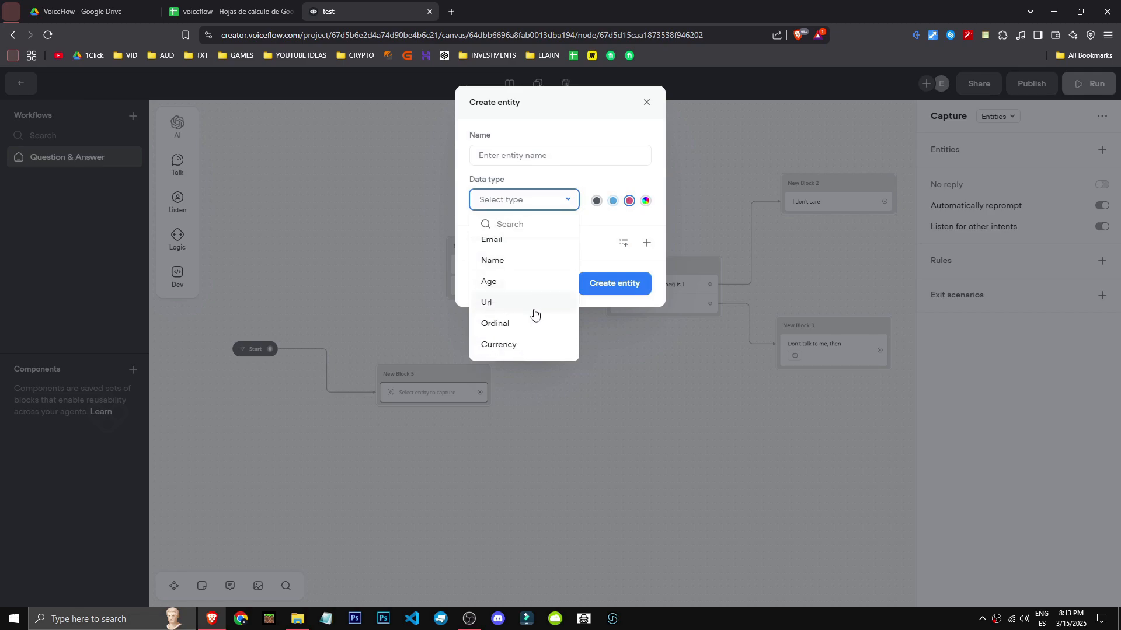
scroll(532, 309, "down", 1)
scroll(532, 315, "down", 1)
scroll(528, 295, "up", 3)
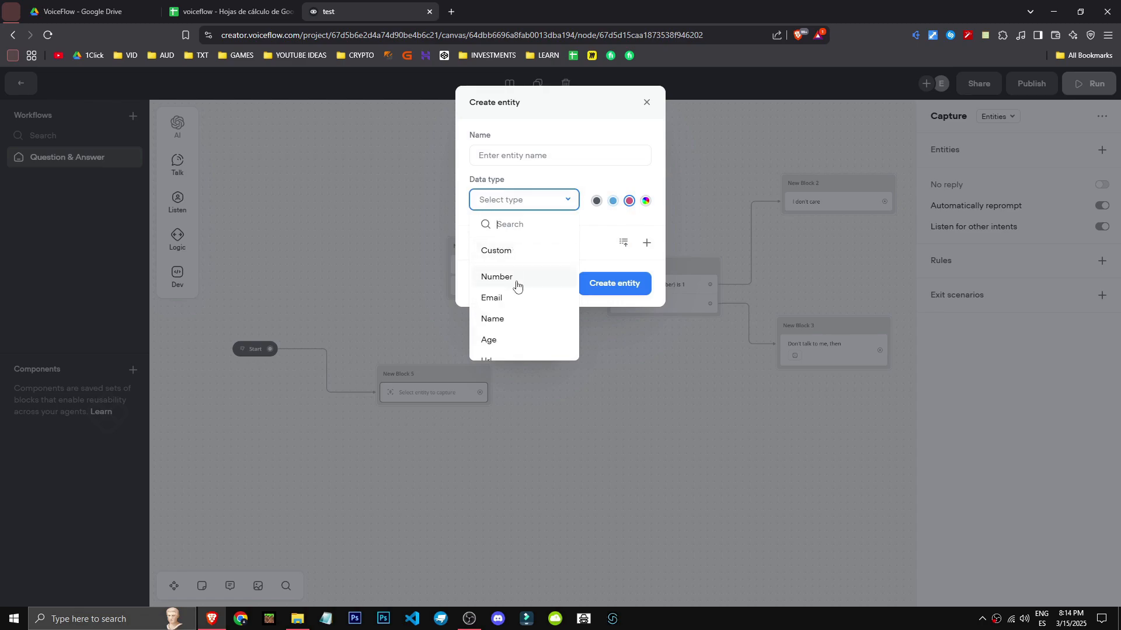
left_click(511, 318)
left_click(552, 161)
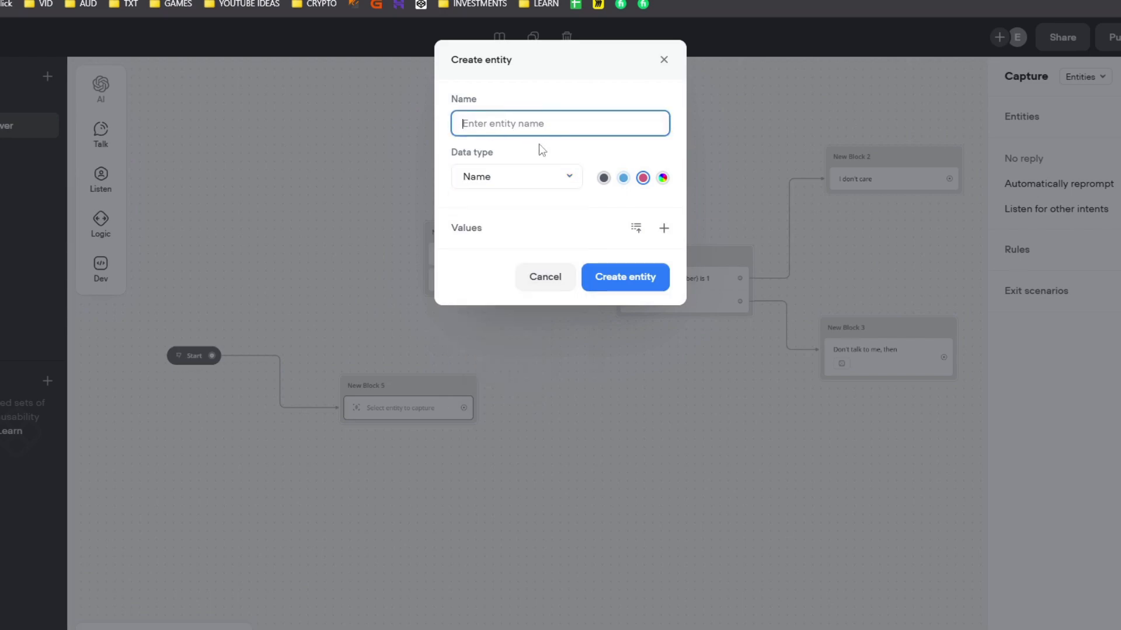
type("UserName")
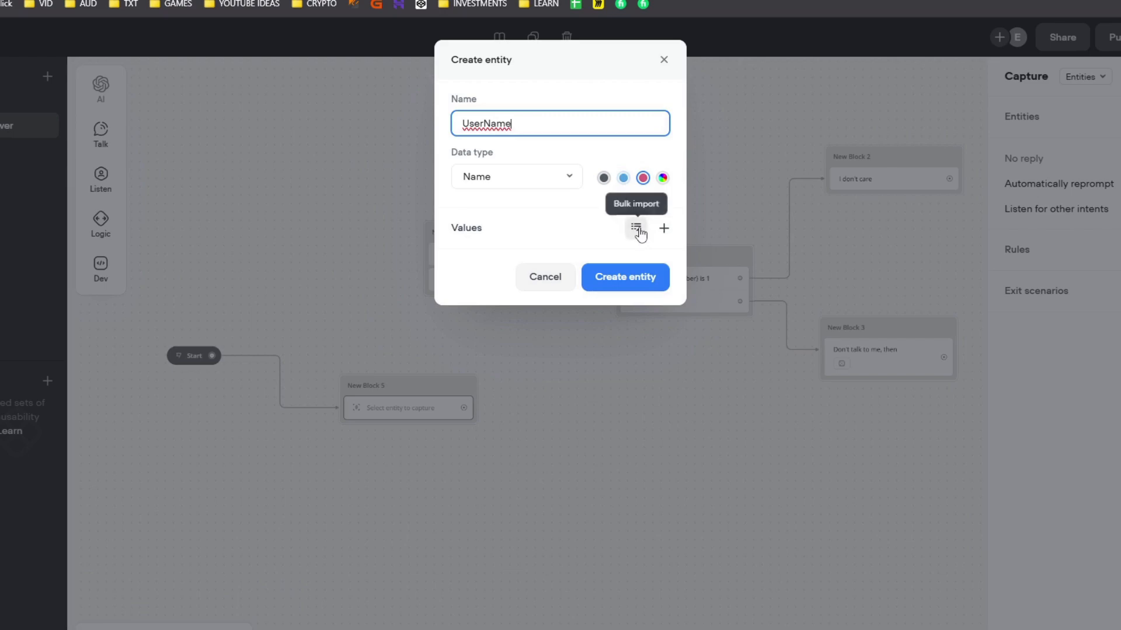
- Generate values for the UserName entity and create it so the Capture step uses it
left_click(662, 232)
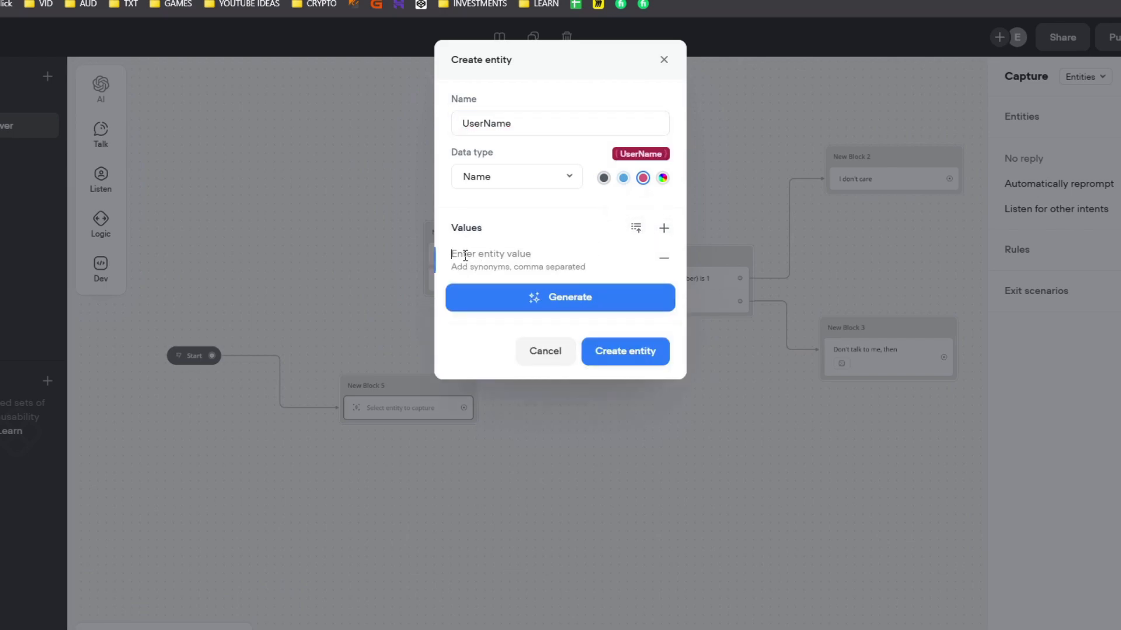
left_click(549, 297)
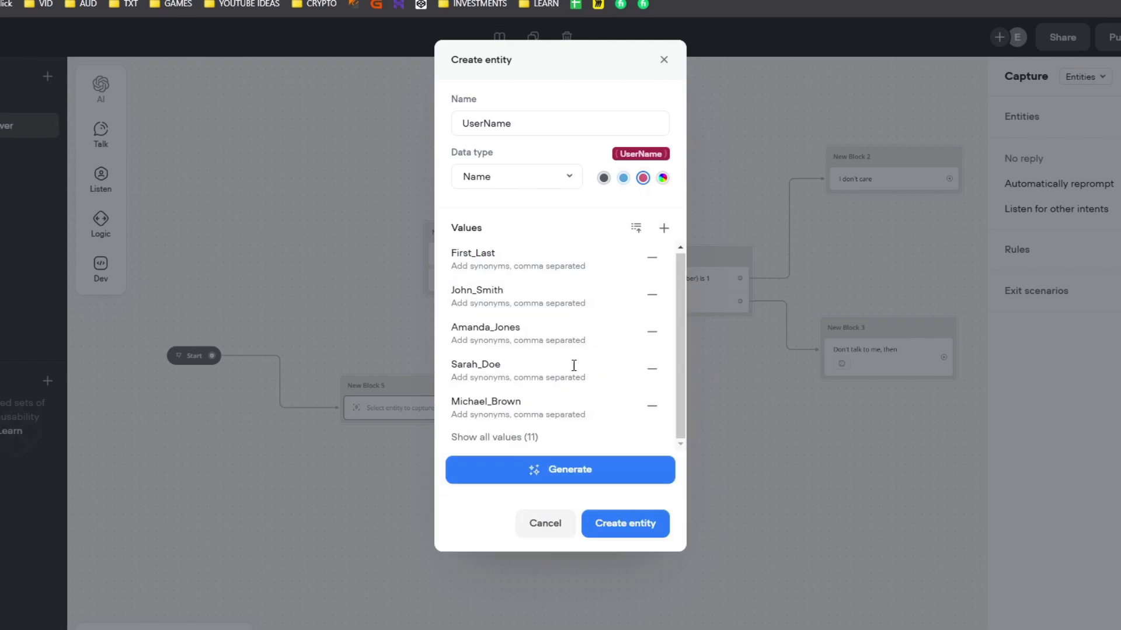
left_click_drag(459, 253, 460, 283)
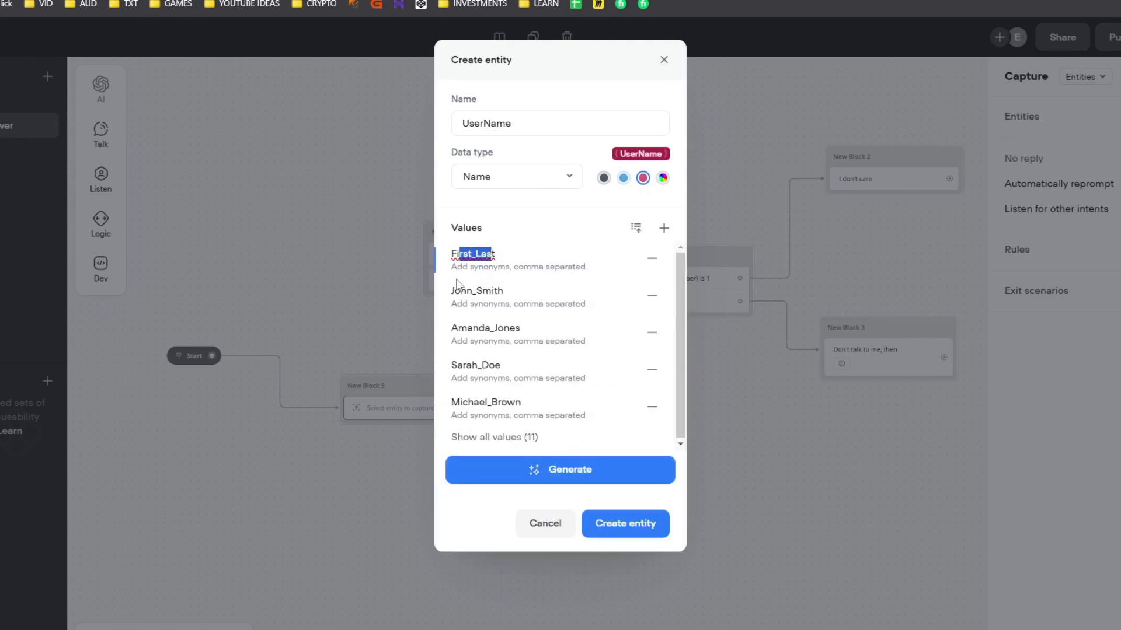
left_click(461, 284)
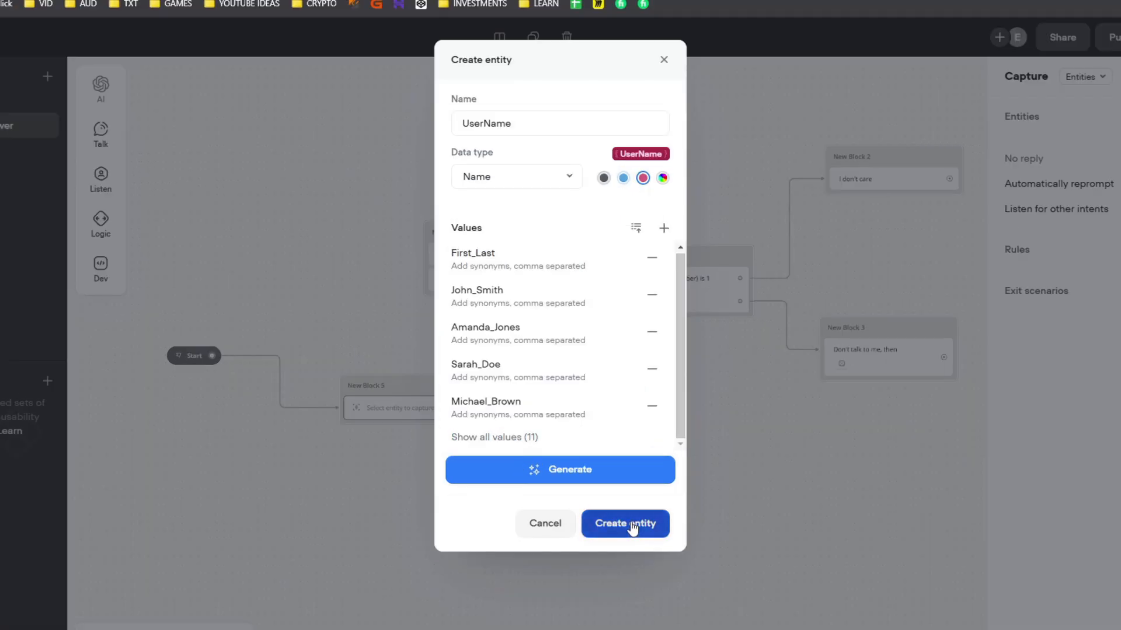
left_click(632, 525)
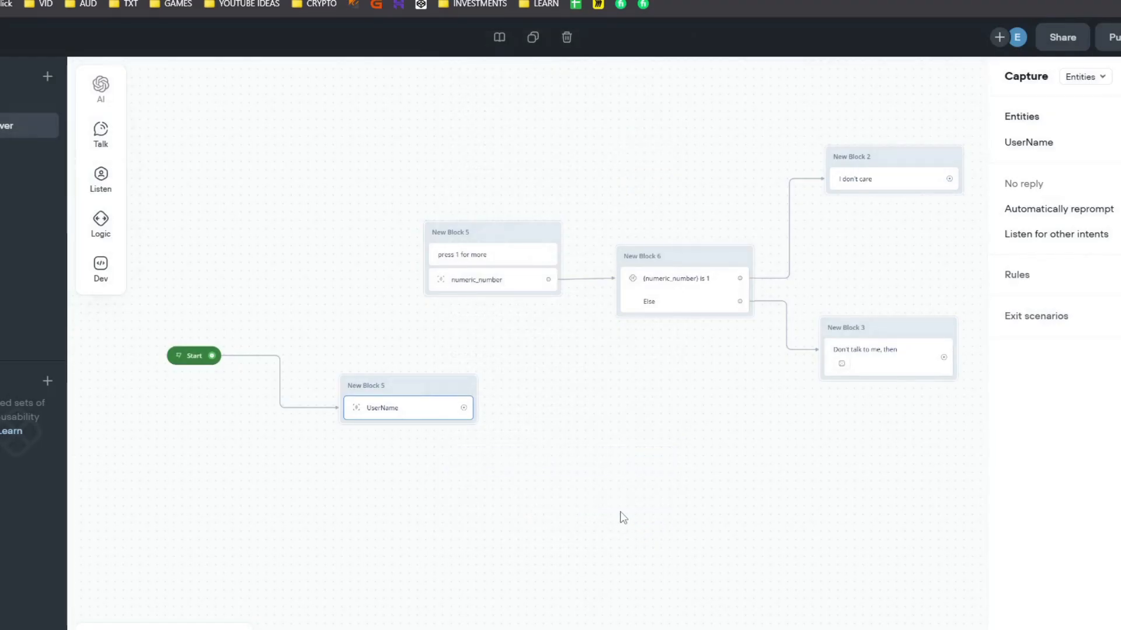
- Add a Message block reading "Hi! {UserName}" level with the UserName capture block, and link the capture to it
mouse_move(177, 163)
left_click_drag(237, 155, 481, 364)
left_click(985, 168)
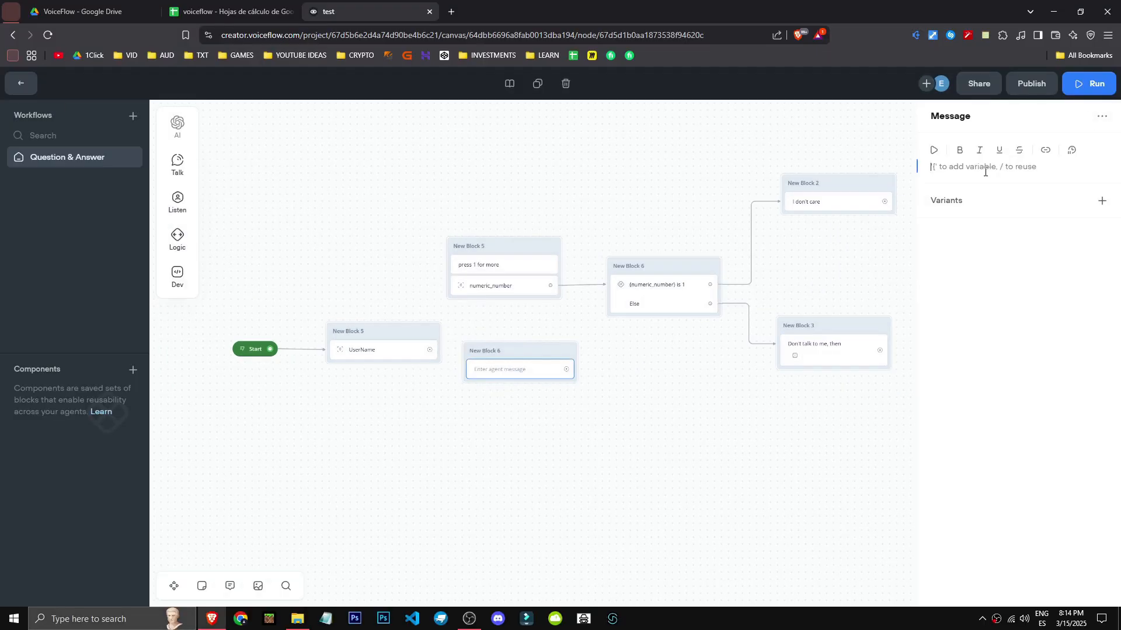
type("{")
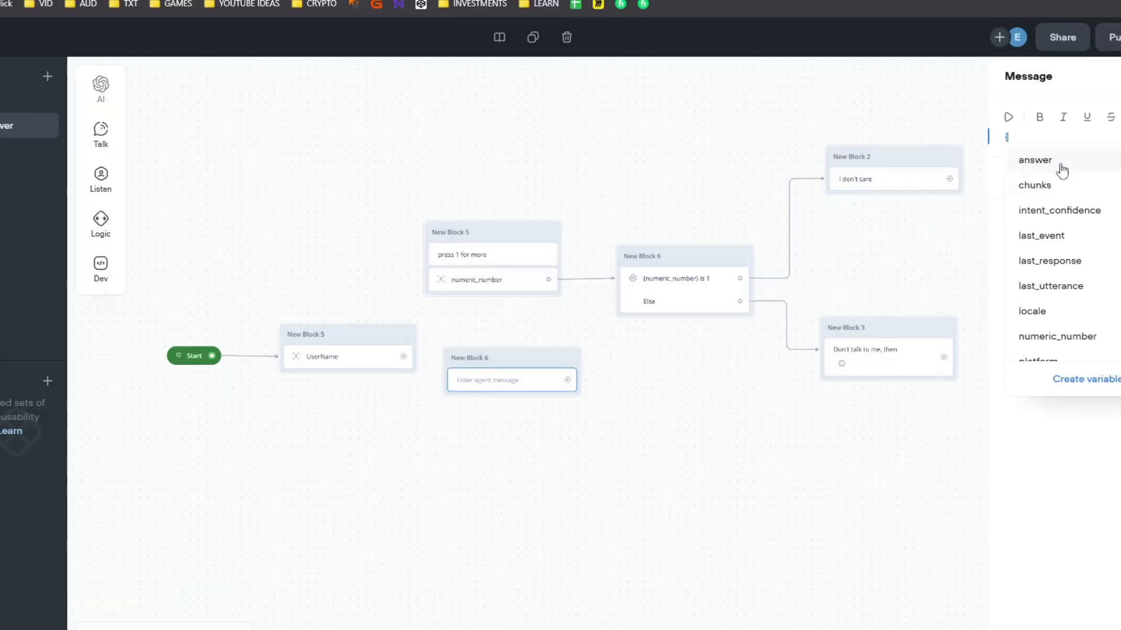
left_click(1115, 354)
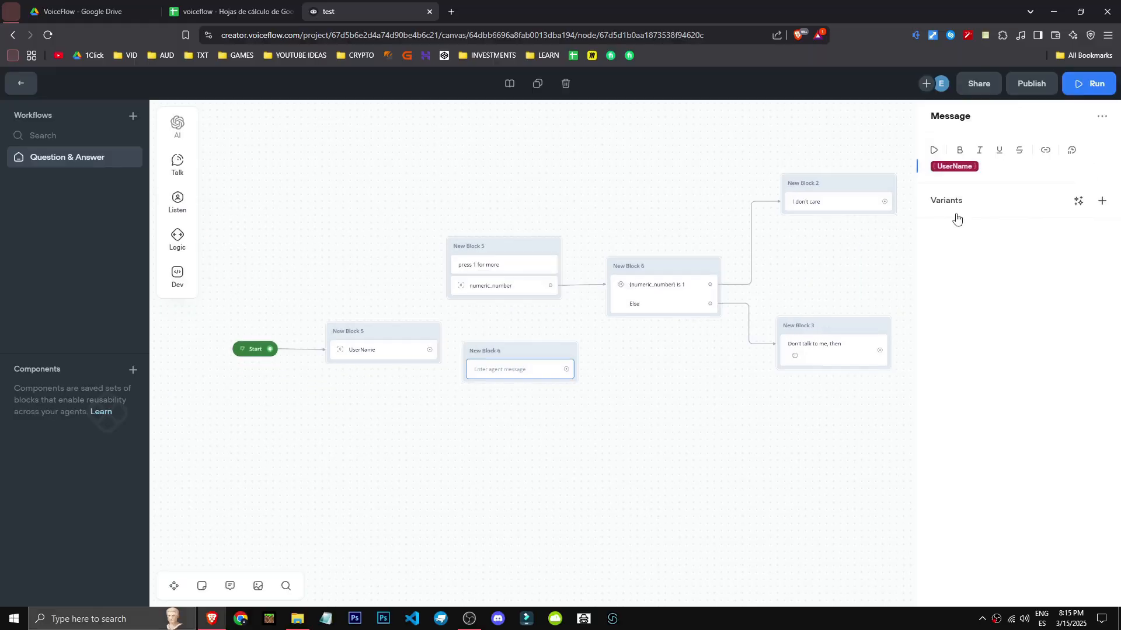
type("Hi!")
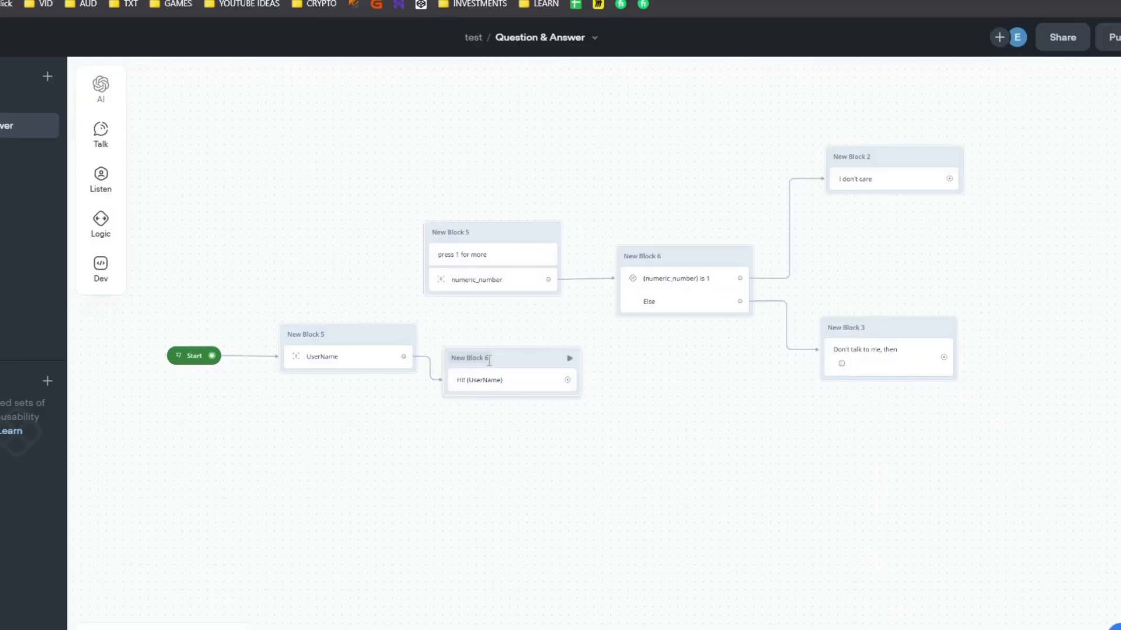
left_click_drag(489, 361, 327, 378)
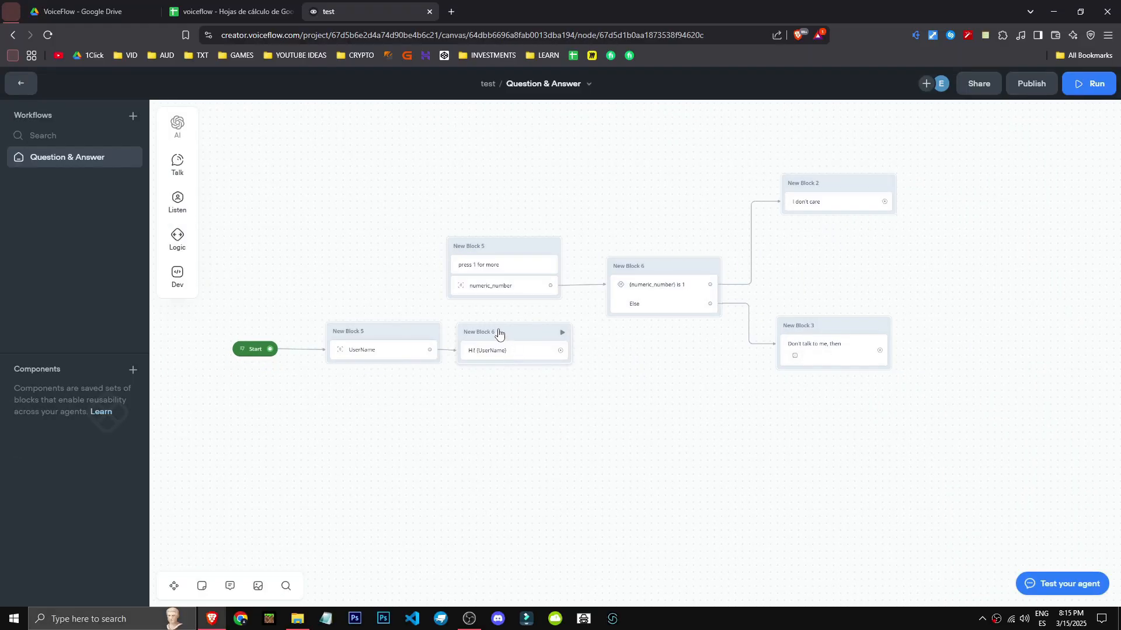
left_click(501, 343)
left_click(651, 474)
- Test the name capture in the preview chat by answering with a first name only, and with a full name when reprompted
left_click(1074, 595)
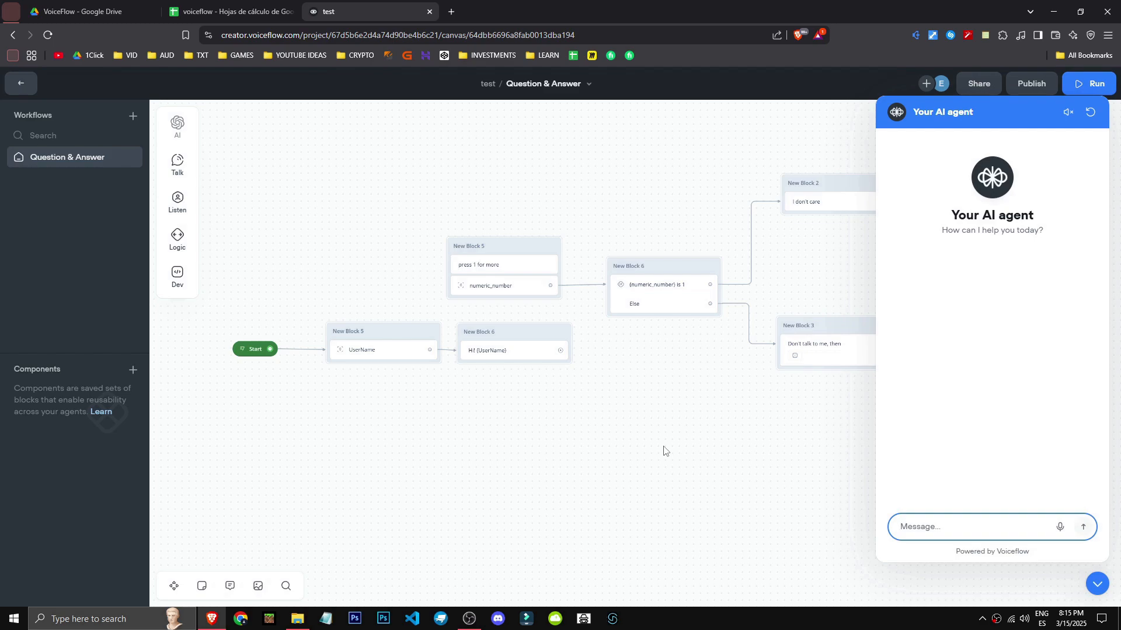
type("mike")
key("Return")
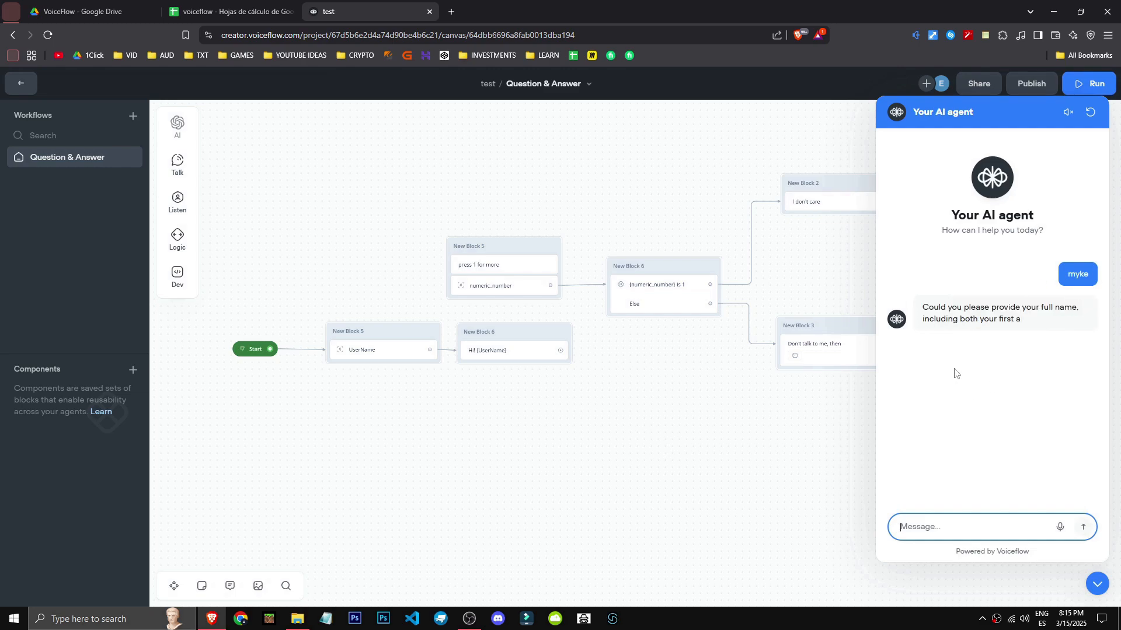
left_click_drag(922, 307, 1077, 322)
left_click(1066, 341)
left_click(966, 527)
left_click_drag(997, 323, 1034, 329)
left_click(950, 533)
type("myke tyson")
key("Return")
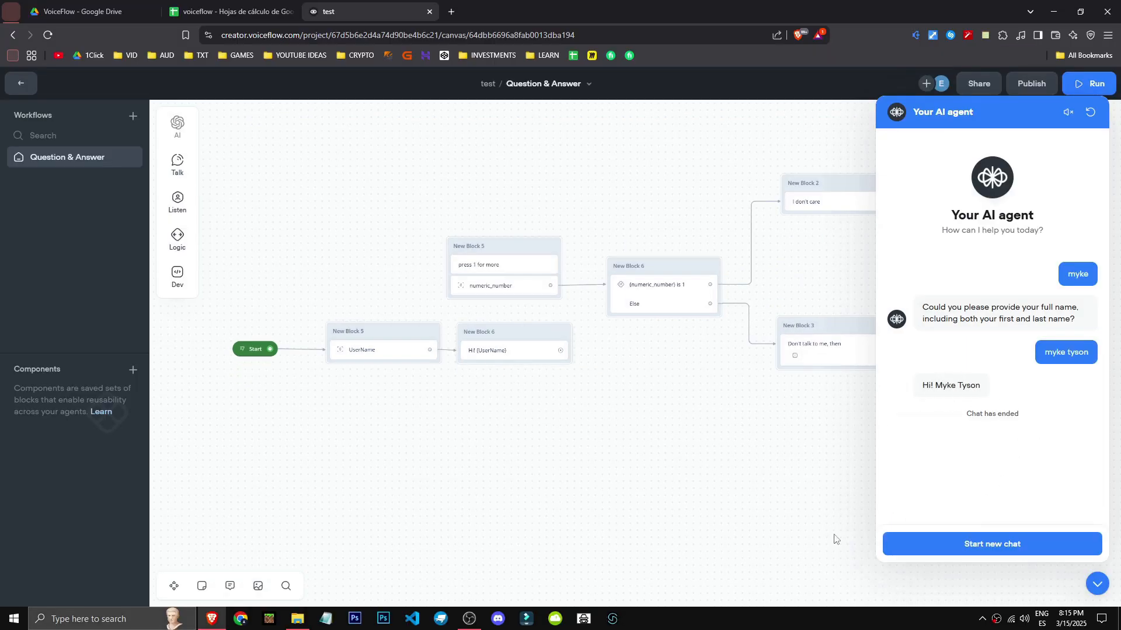
- Read the explanation of the Automatically reprompt option in the UserName Capture step's settings
left_click(355, 352)
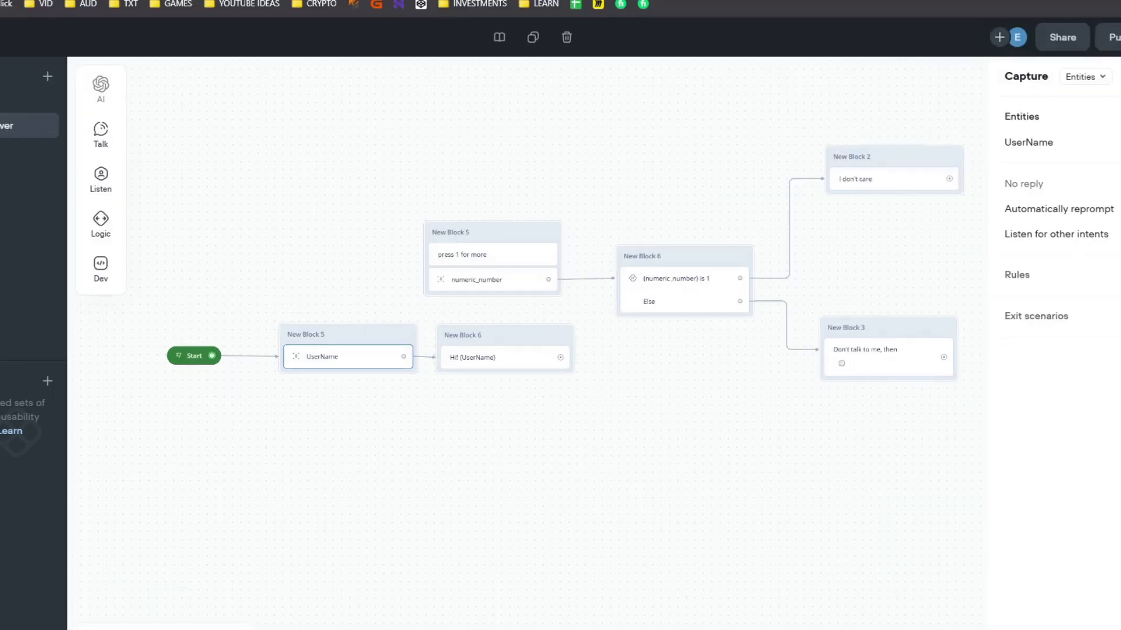
mouse_move(1043, 212)
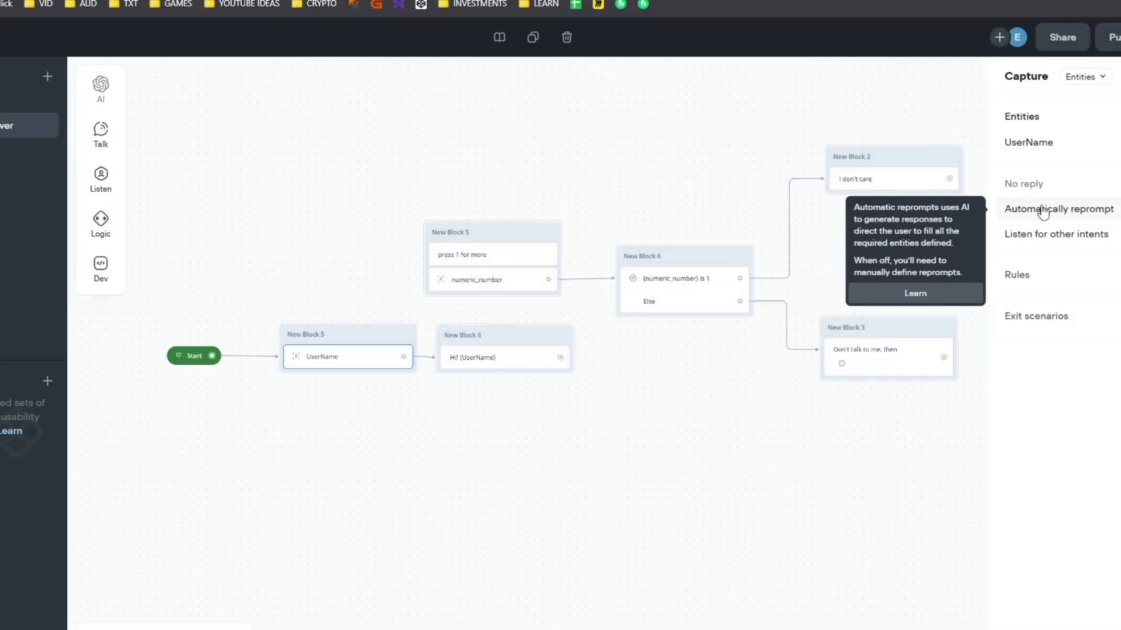
left_click(795, 472)
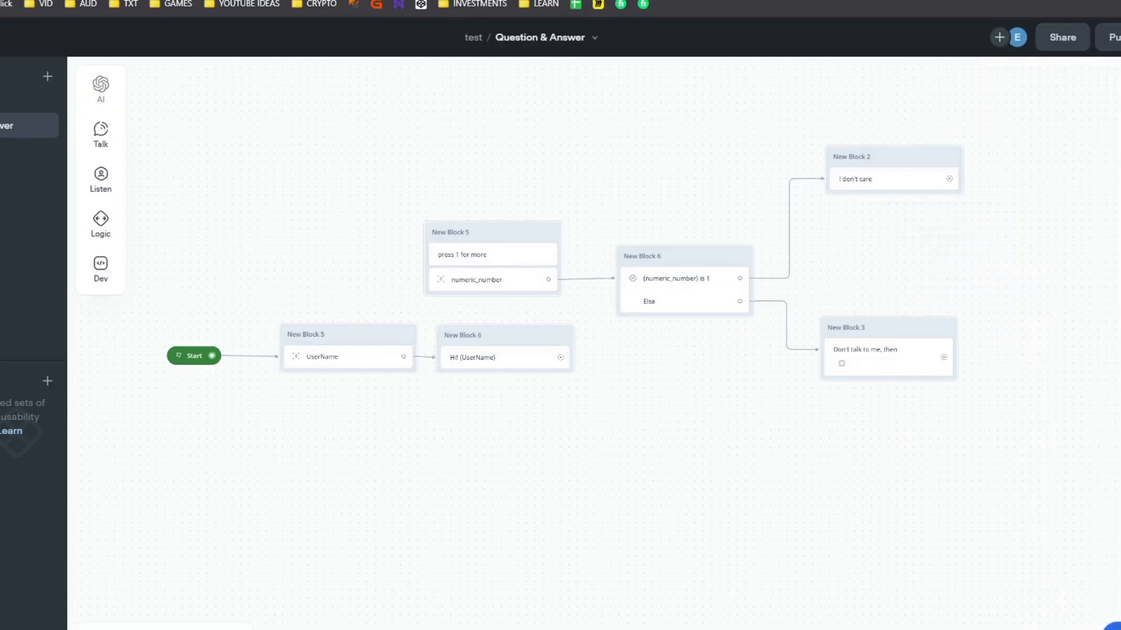
- Test the name capture again in the preview chat by entering a full name, and close the chat
left_click(1114, 627)
type("Hello")
key("Return")
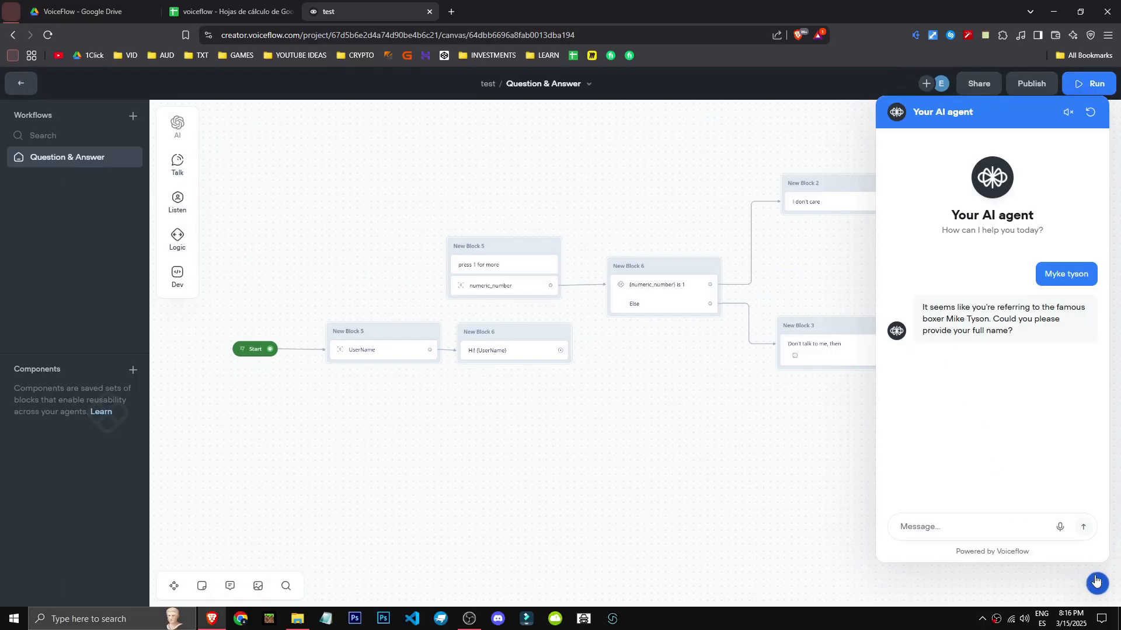
left_click(1096, 583)
- Turn off automatic reprompting in the UserName Capture step and add the reprompt "Could you provide me your first and second name?" to the entity
left_click(373, 350)
left_click(1074, 144)
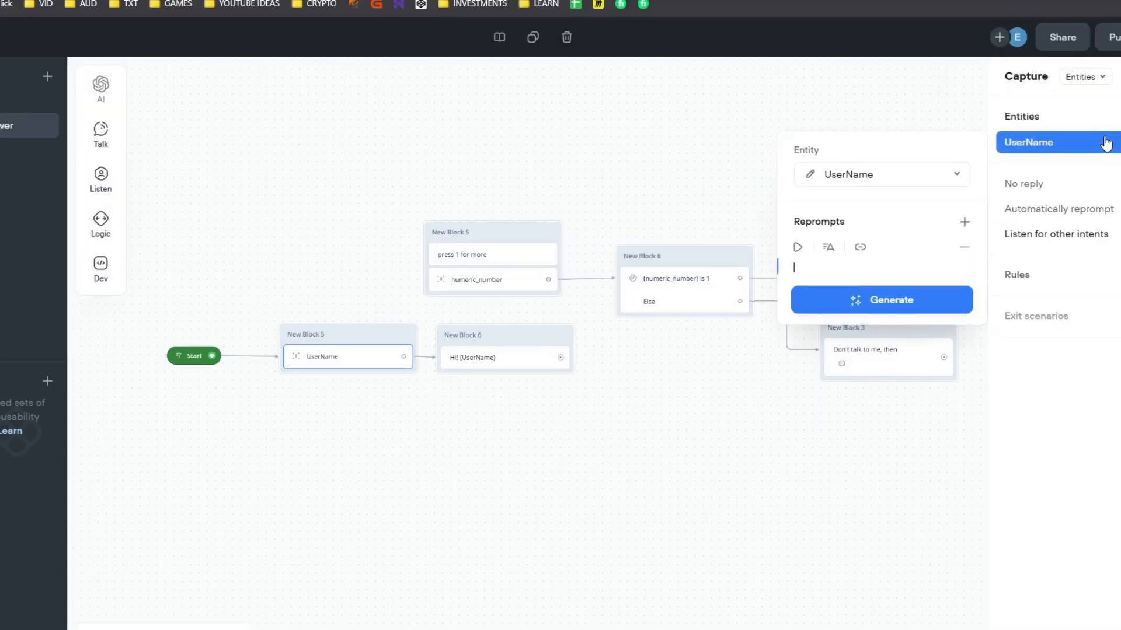
left_click(850, 268)
type("Could you provide me your first and second name?")
- Generate 5 variants of the UserName reprompt and close the step's settings
left_click(873, 316)
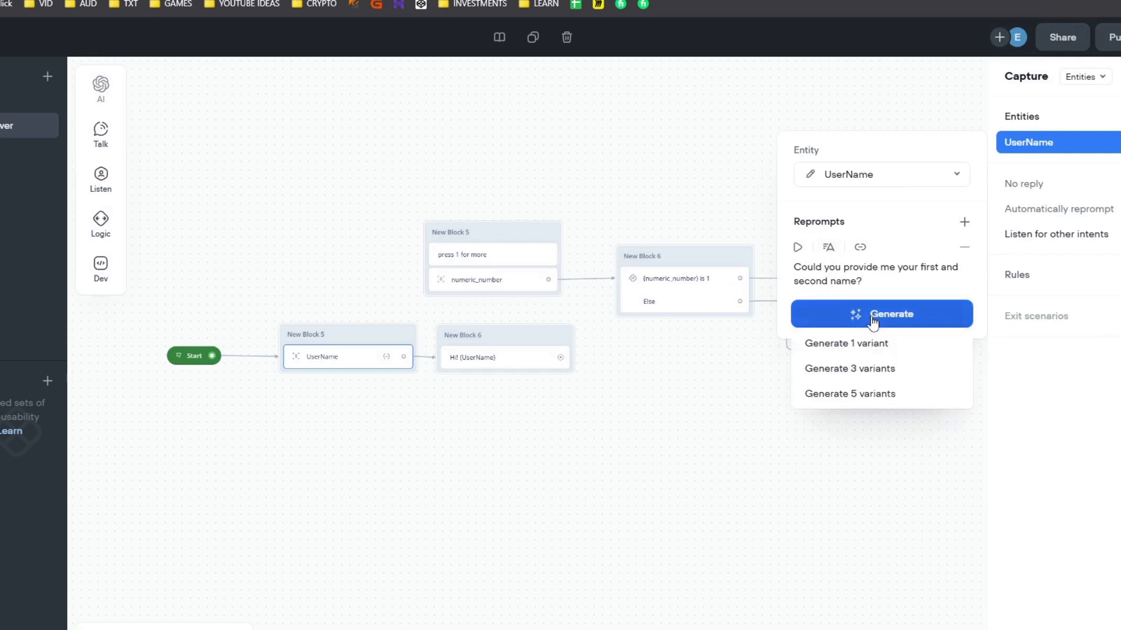
left_click(881, 394)
left_click(658, 465)
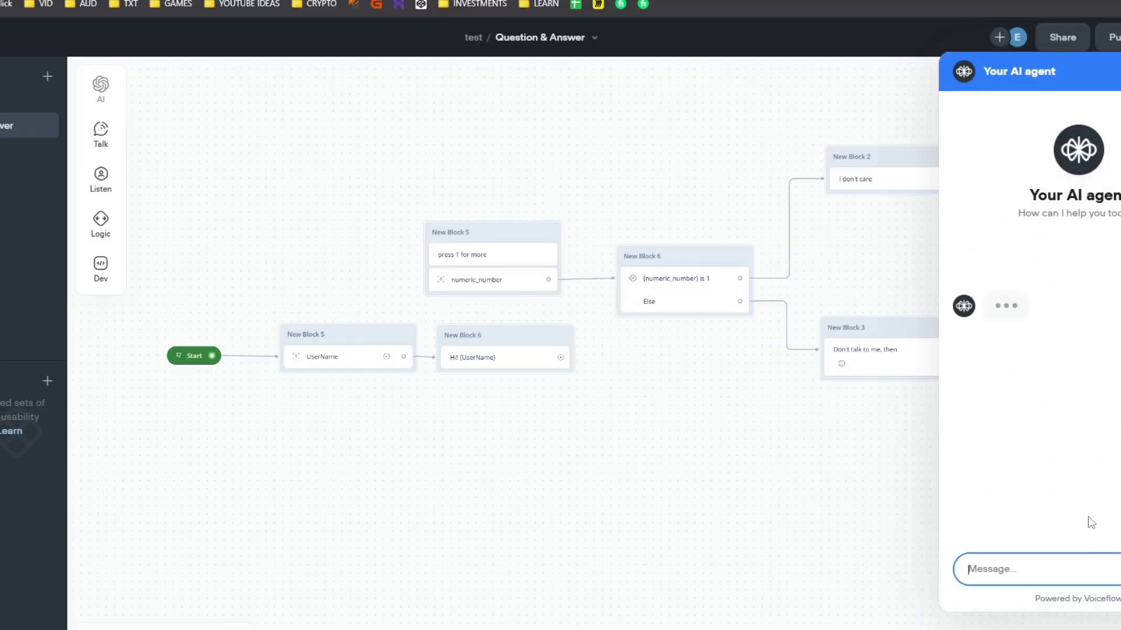
- Test the custom reprompts by sending "Hi" in the preview chat, and inspect the UserName Capture step's settings
left_click_drag(923, 307, 976, 334)
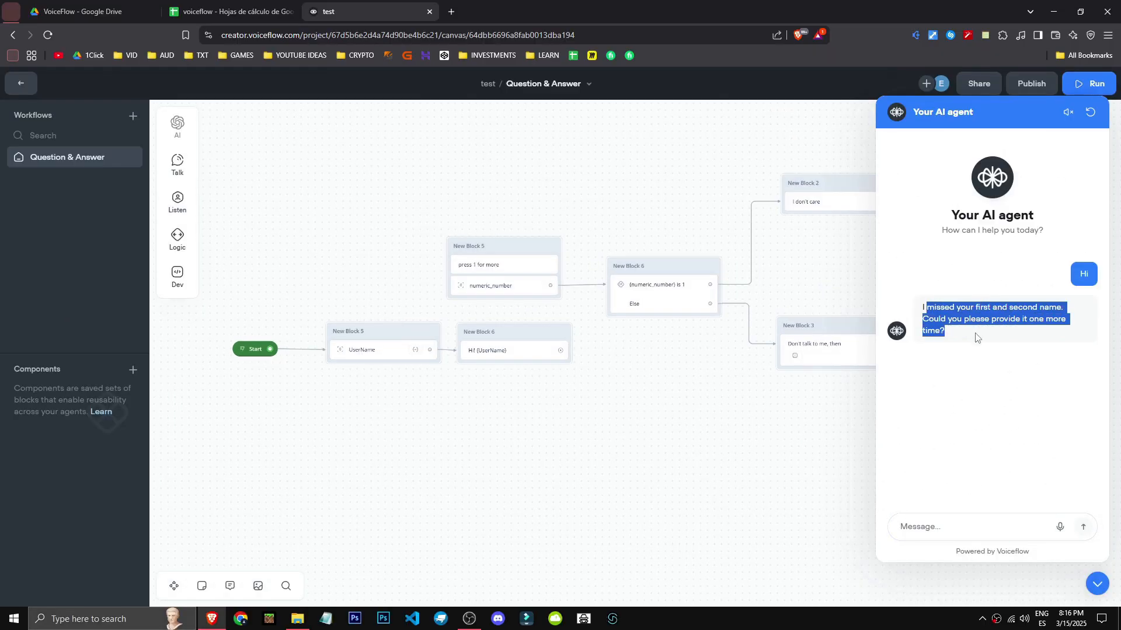
left_click(975, 335)
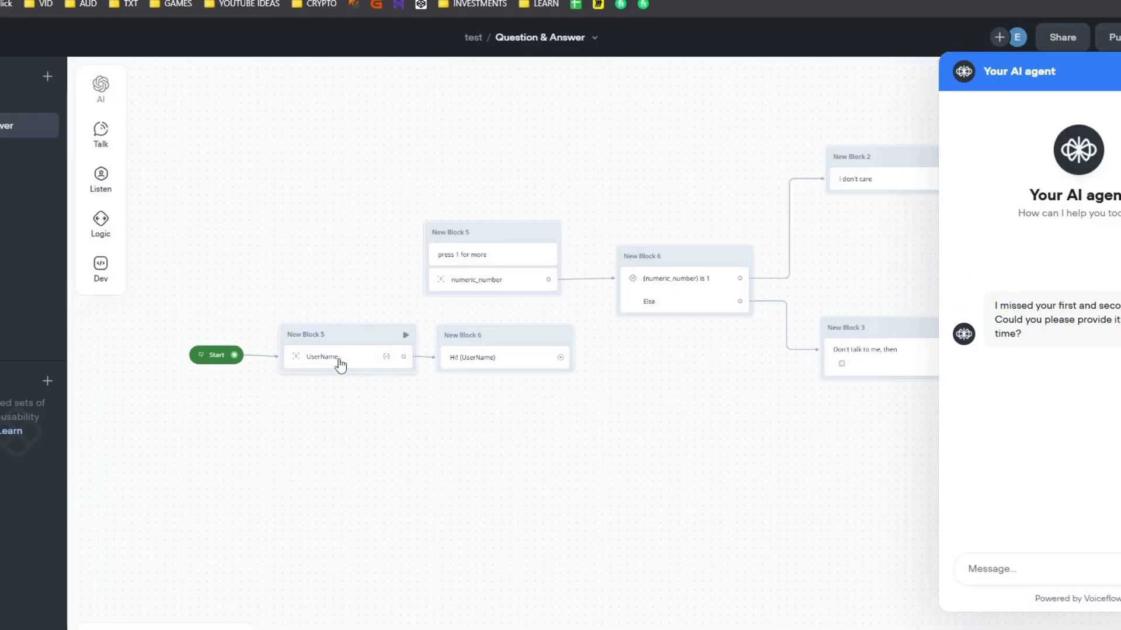
left_click(364, 353)
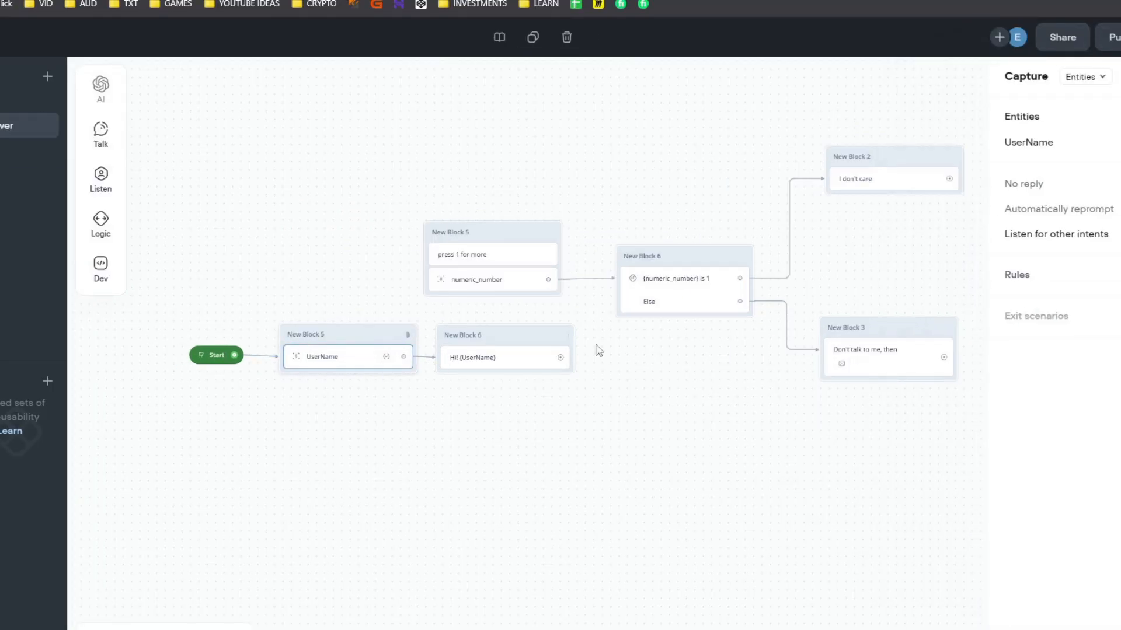
left_click(1087, 256)
left_click(500, 375)
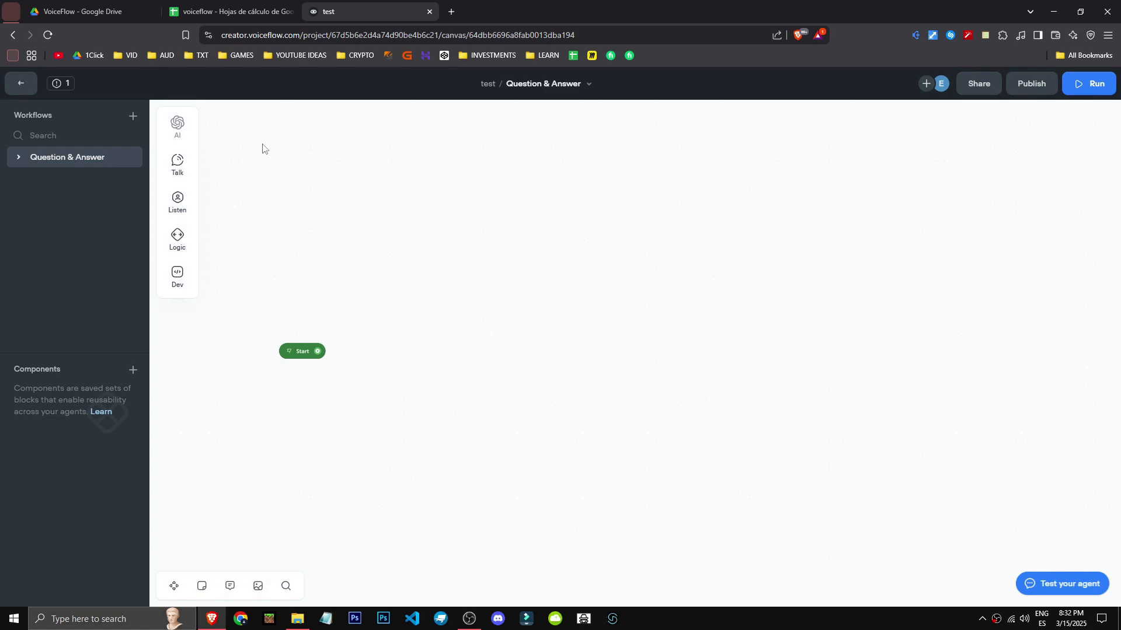
- On the cleared canvas, add a Message block linked from Start that asks "Which is your role inside the platform?"
mouse_move(176, 164)
left_click_drag(239, 158, 373, 310)
left_click_drag(1118, 137, 992, 135)
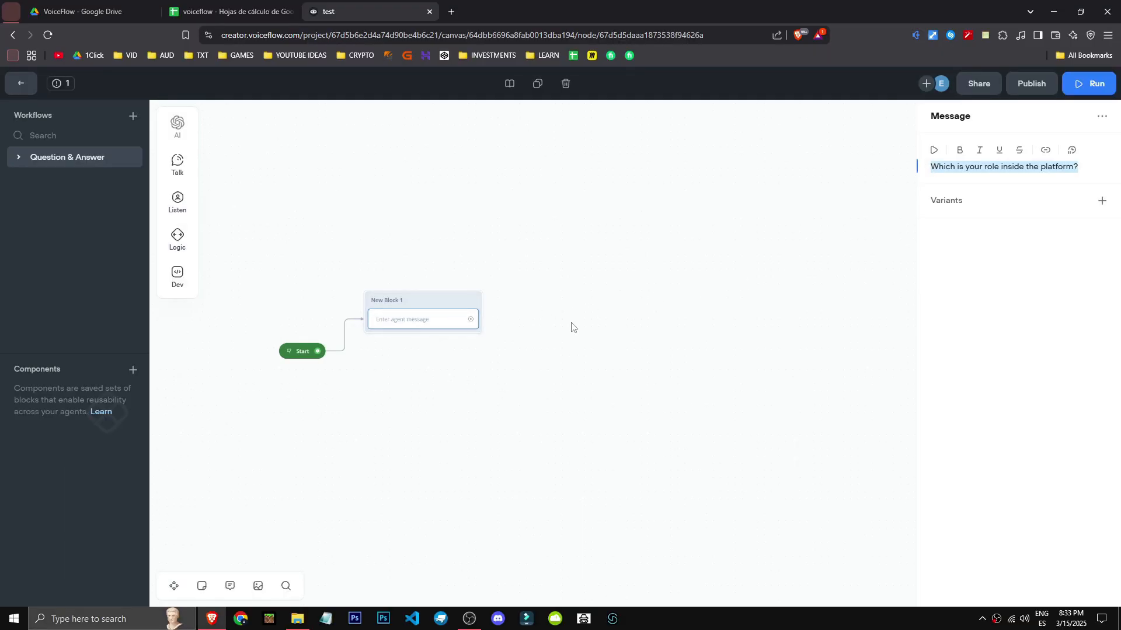
mouse_move(179, 203)
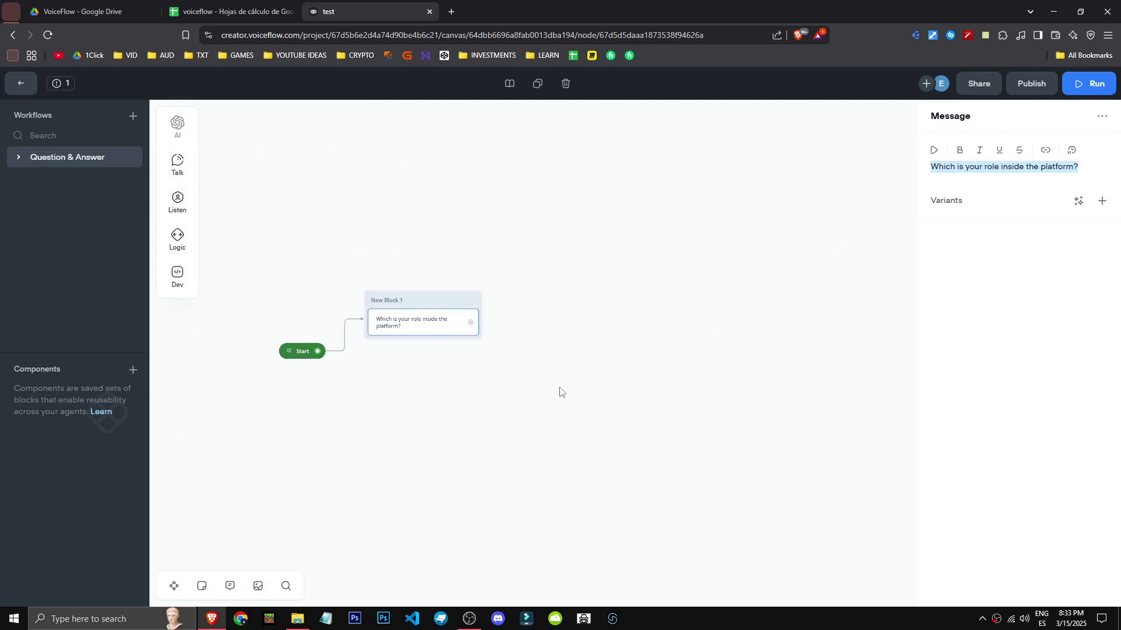
left_click(1083, 168)
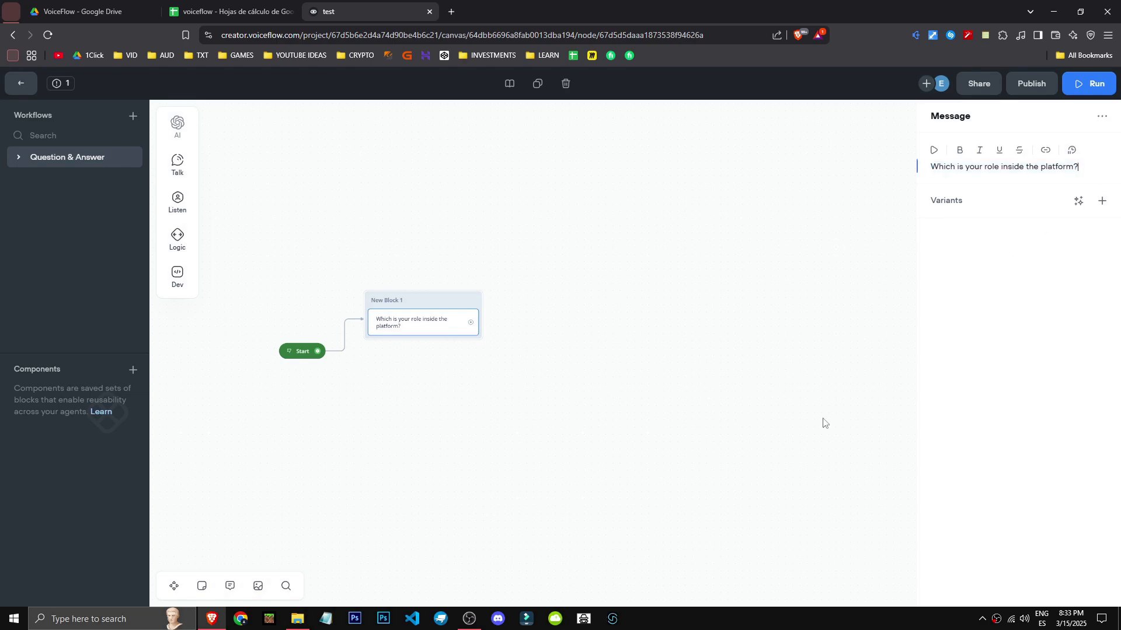
- Add a Capture step beneath the role question and create a new entity named username124 with data type Name for it
mouse_move(177, 203)
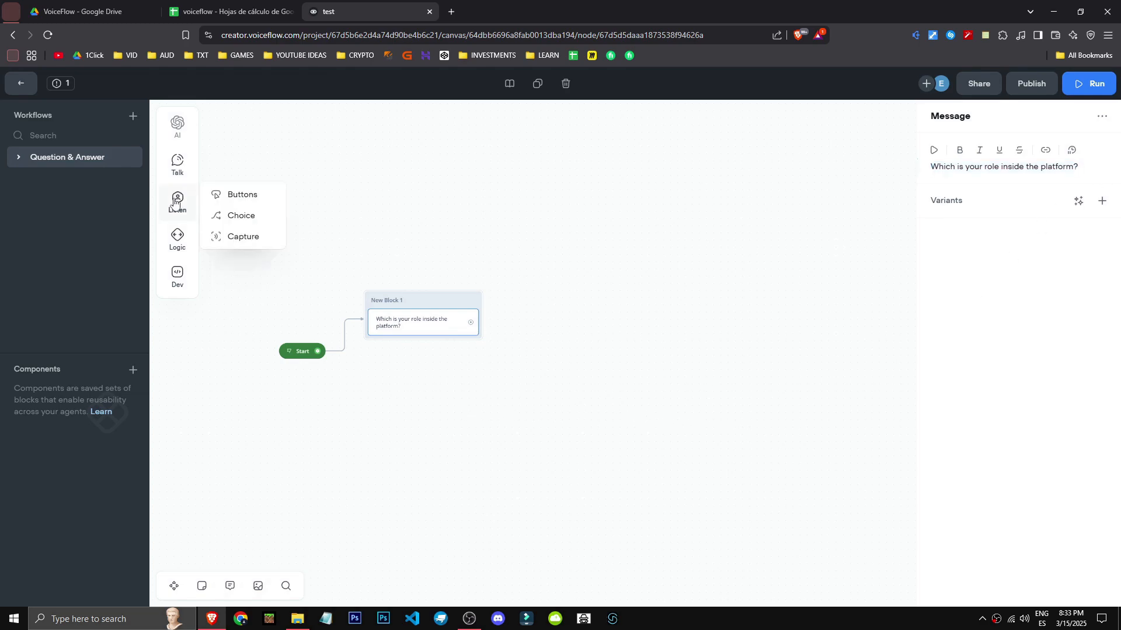
left_click(230, 241)
left_click(520, 318)
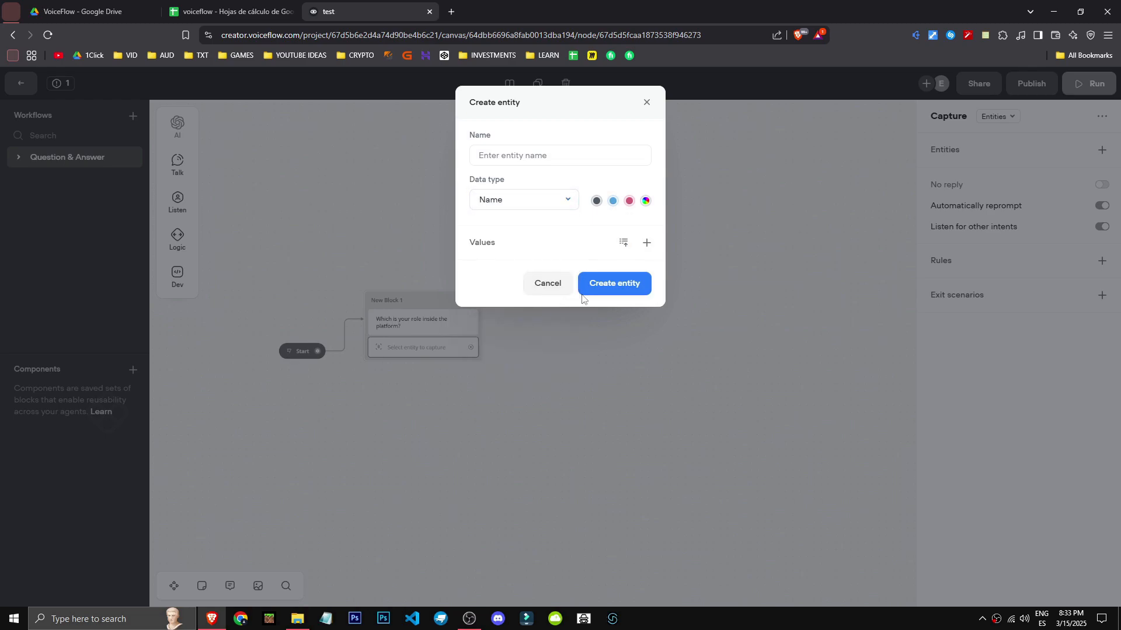
left_click(555, 150)
type("u")
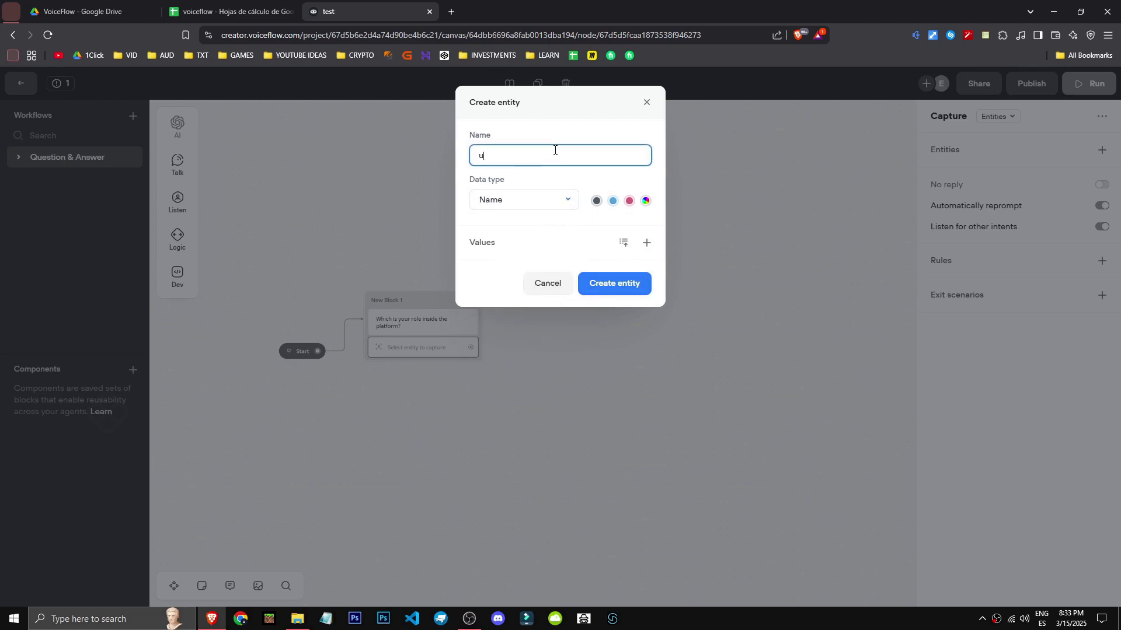
type("sername124")
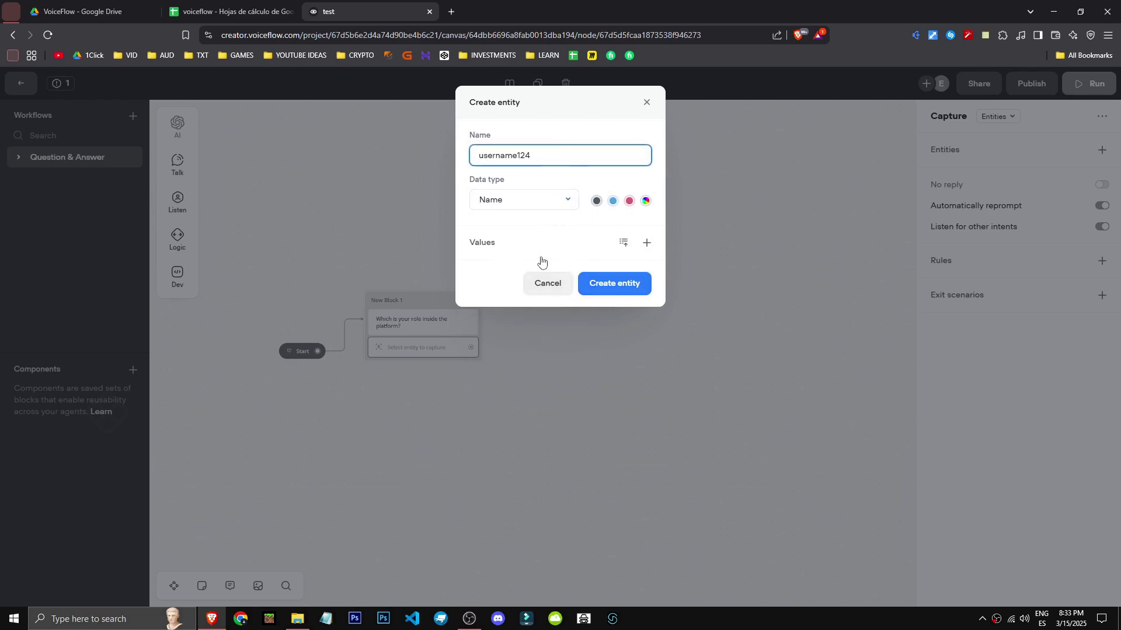
left_click(629, 283)
- Change the message to "Which is your name inside the platform?" and preview the agent
left_click(403, 321)
left_click(905, 170)
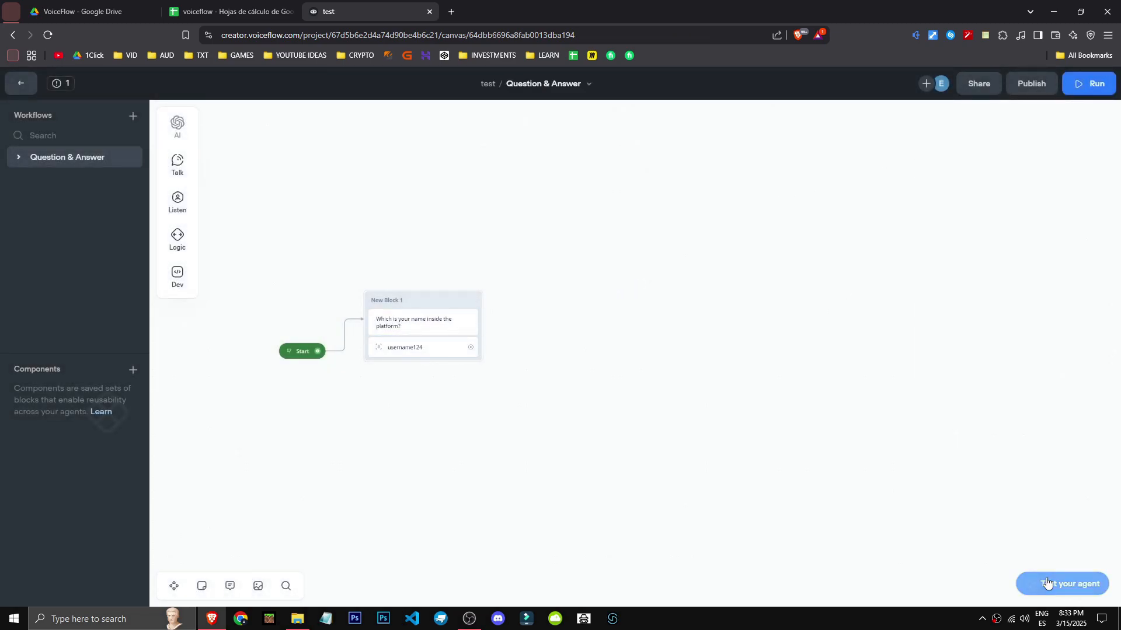
left_click(1045, 580)
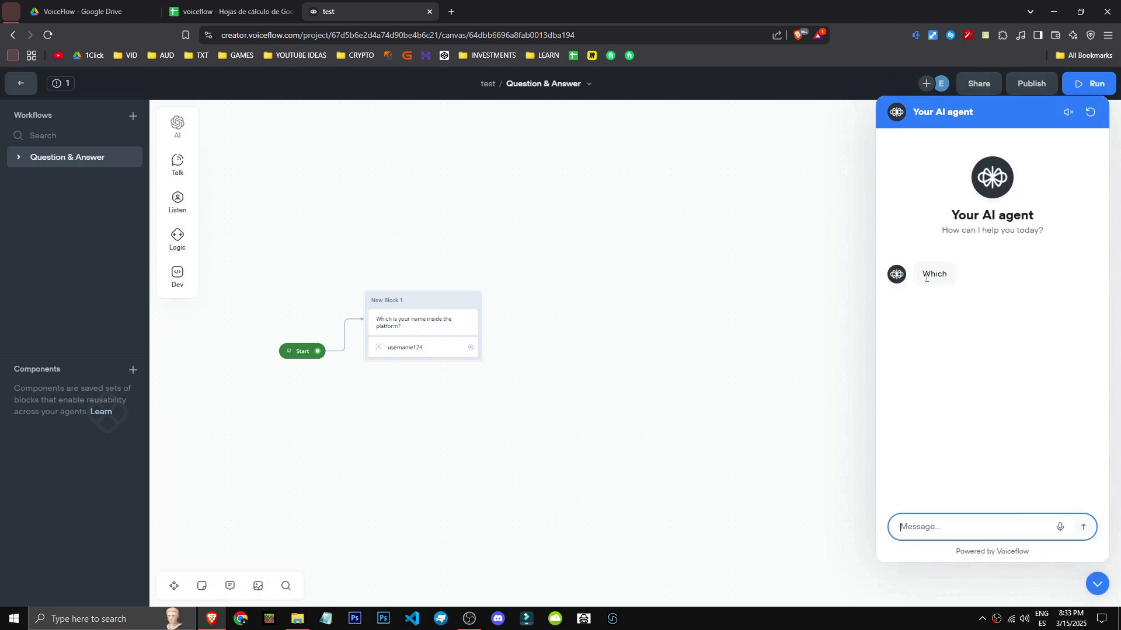
- Add a Condition block linked from the username124 Capture step and place it beside the first block
left_click_drag(470, 347, 506, 348)
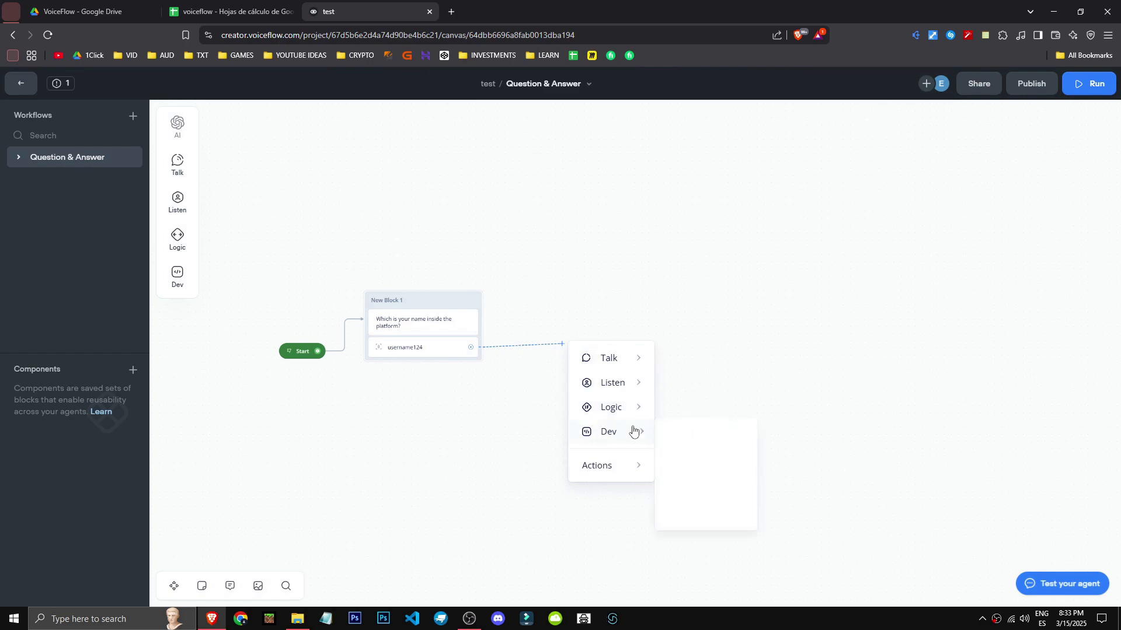
mouse_move(592, 415)
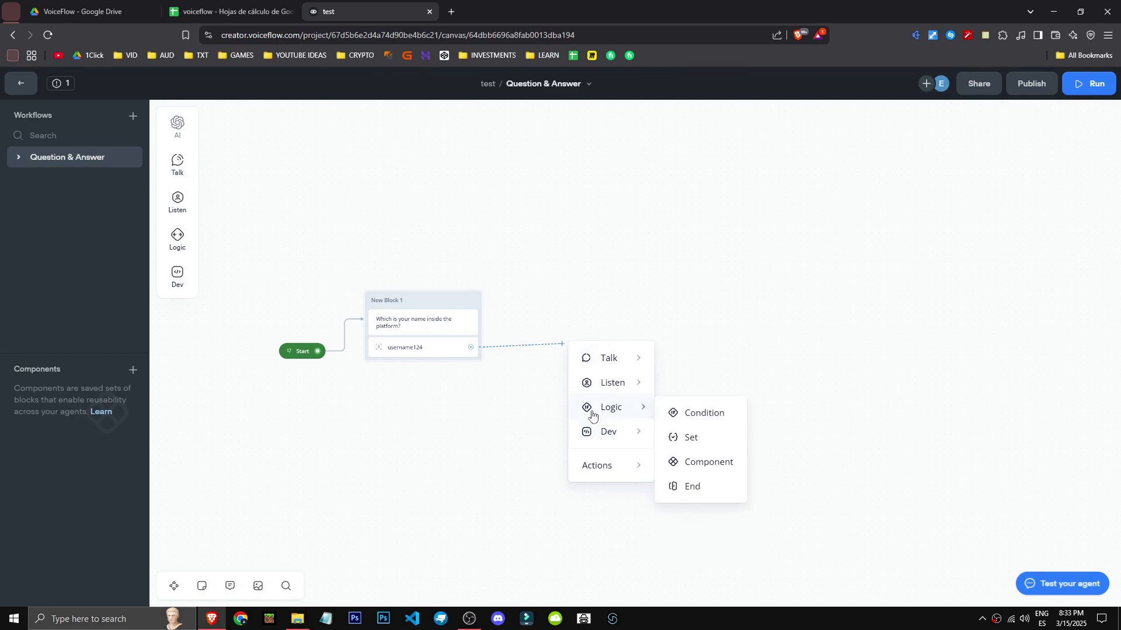
left_click(701, 421)
left_click_drag(645, 322, 573, 318)
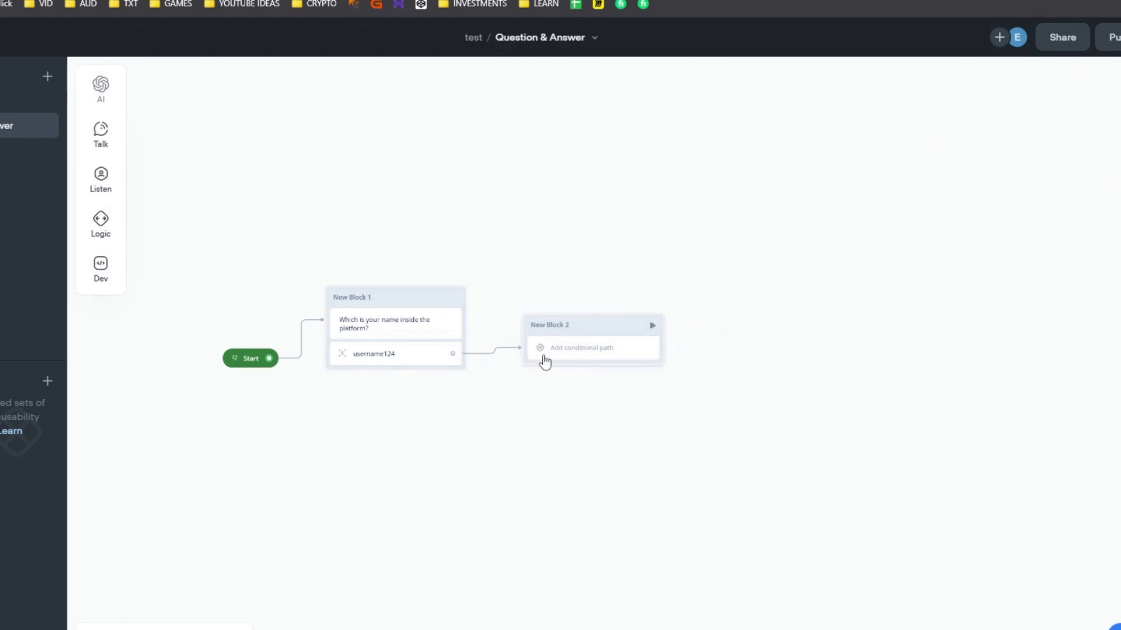
- Add a path with the condition builder that checks whether username124 is the chosen user's first name
left_click(543, 360)
left_click(1101, 207)
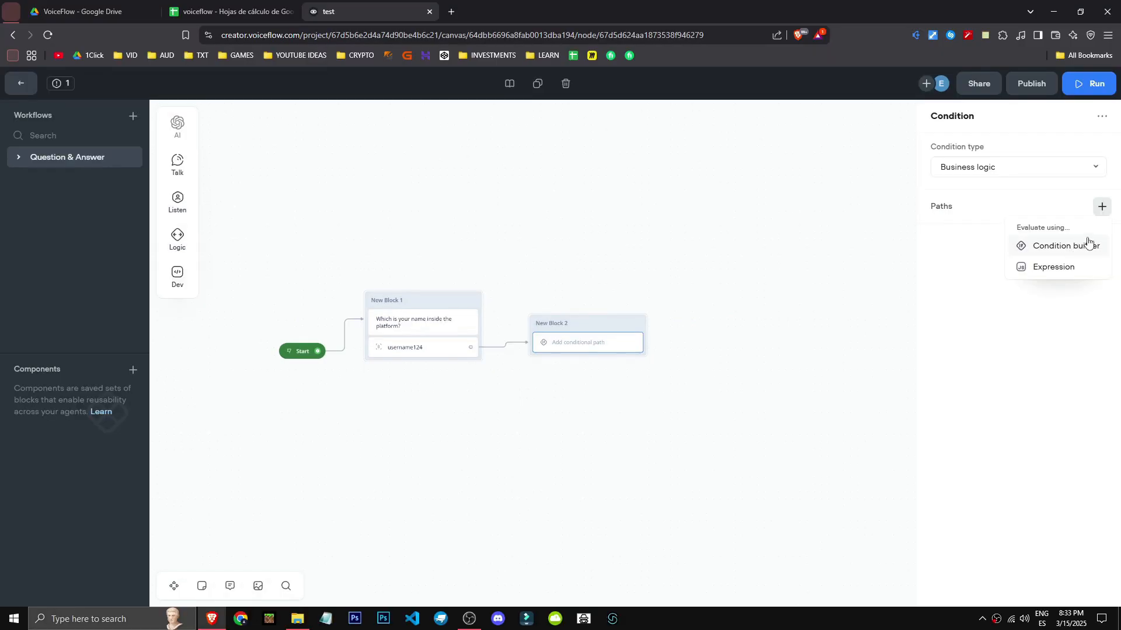
left_click(1082, 247)
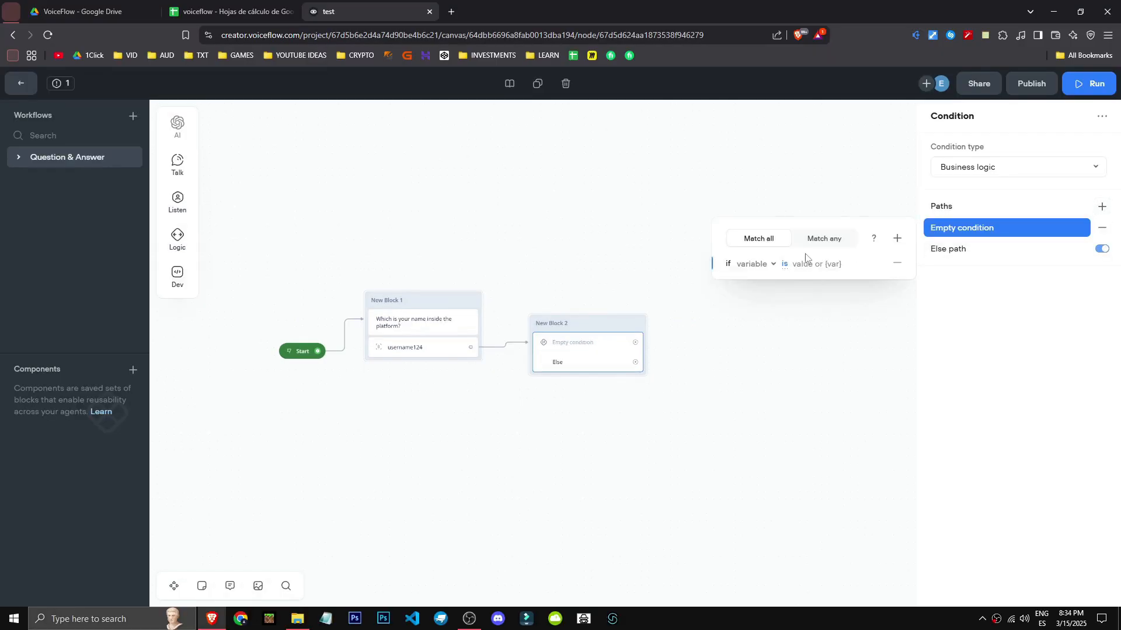
left_click(753, 266)
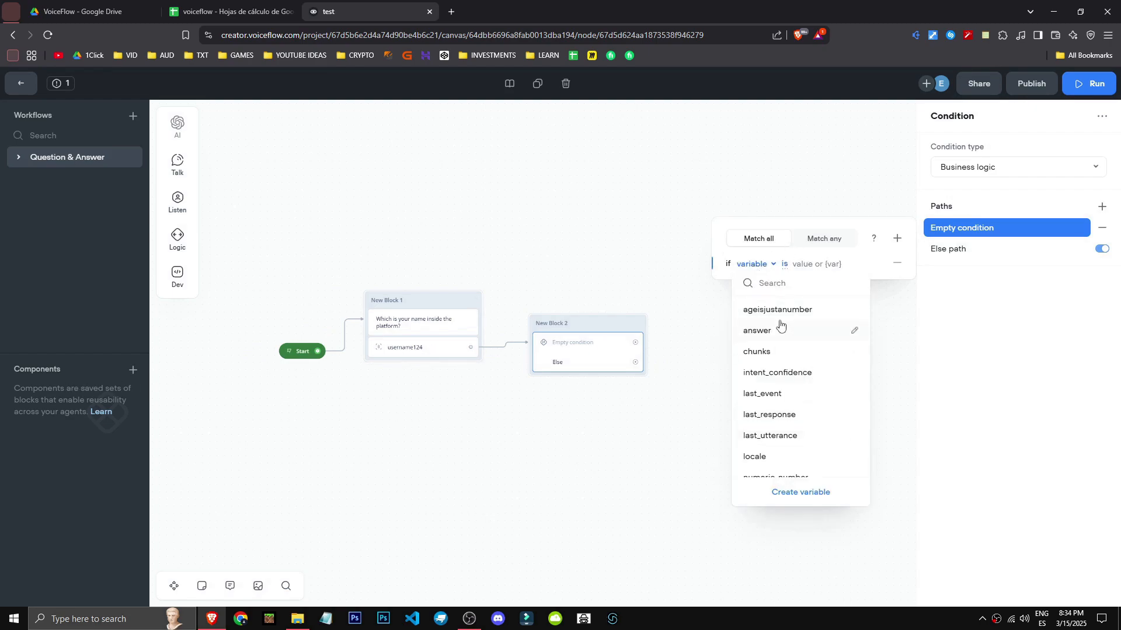
type("user")
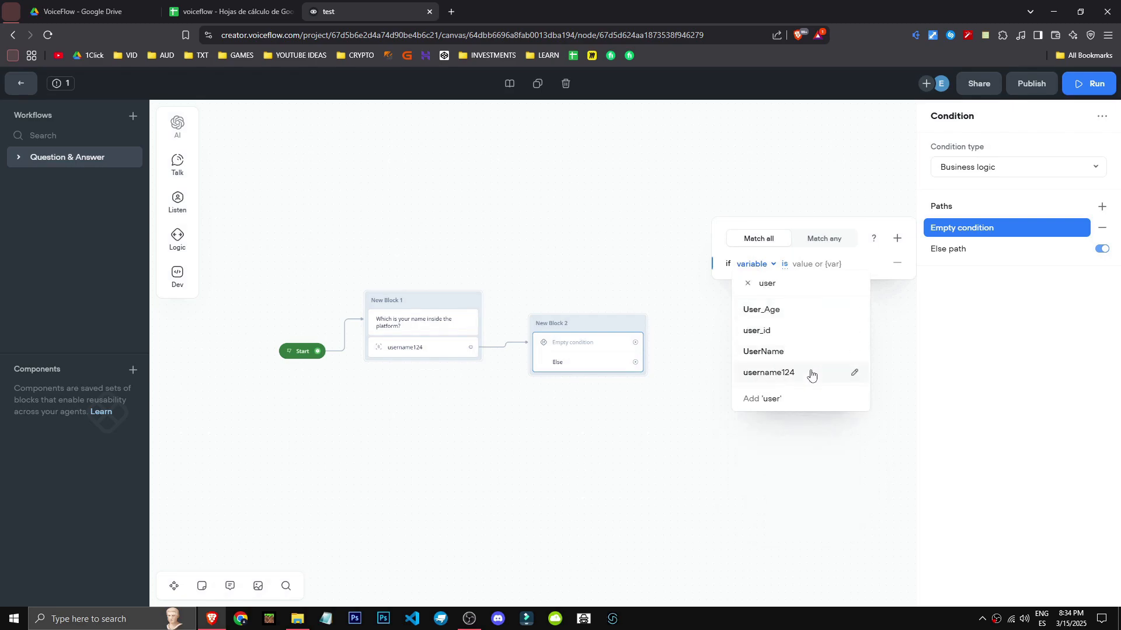
left_click(812, 374)
type("Myke")
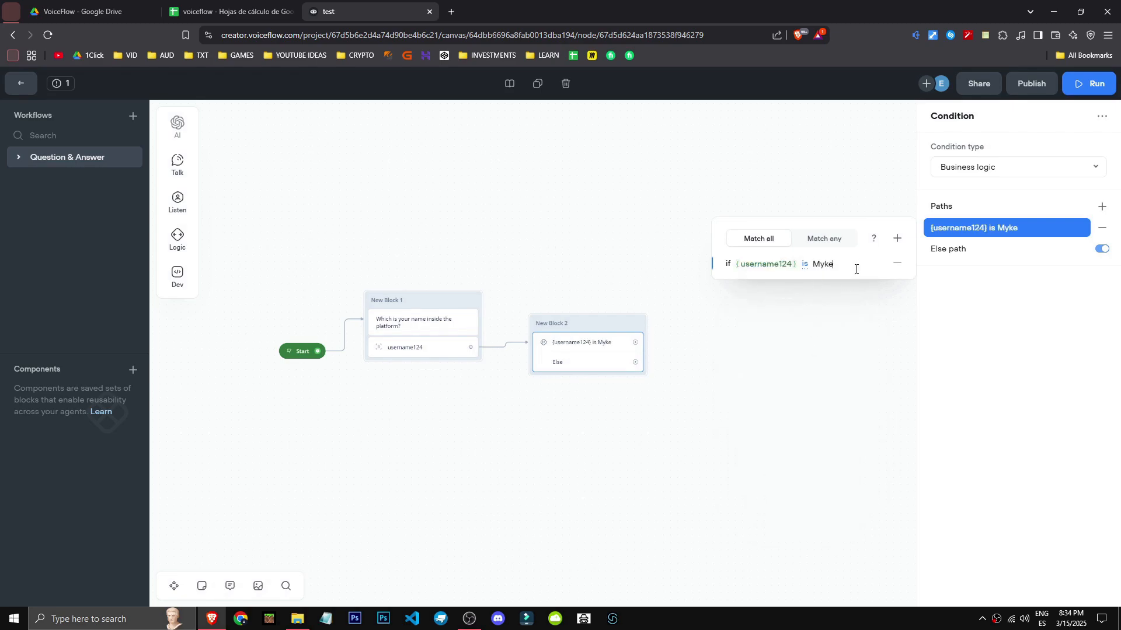
- Review the comparison operators, set the username124 condition to "contains", and close the condition editor
left_click(808, 265)
left_click(808, 264)
left_click(807, 264)
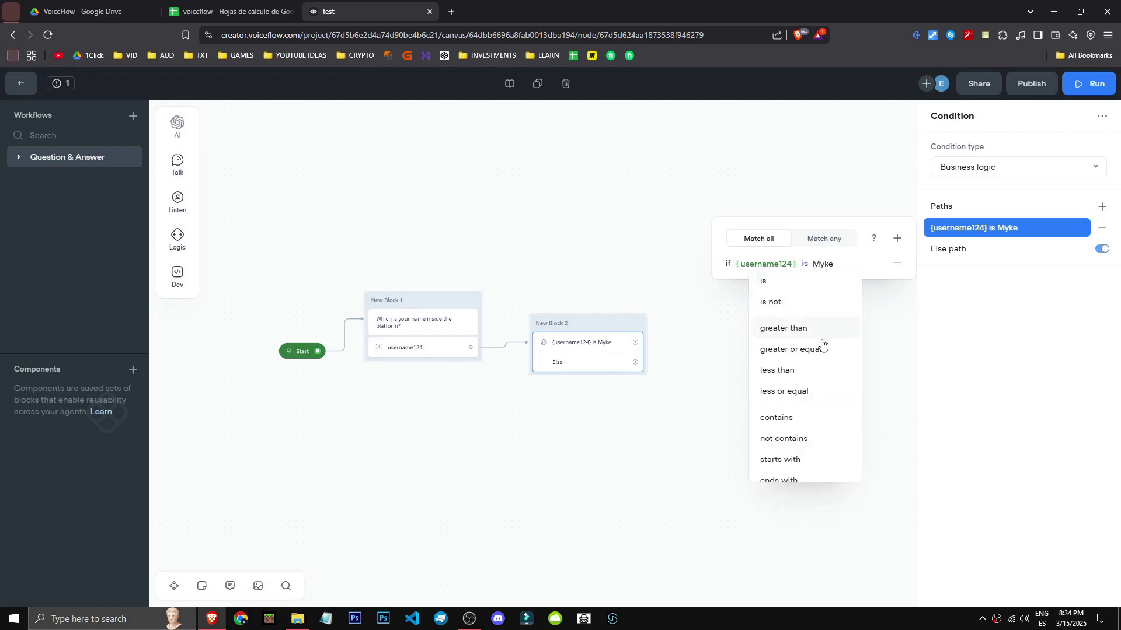
scroll(799, 369, "down", 1)
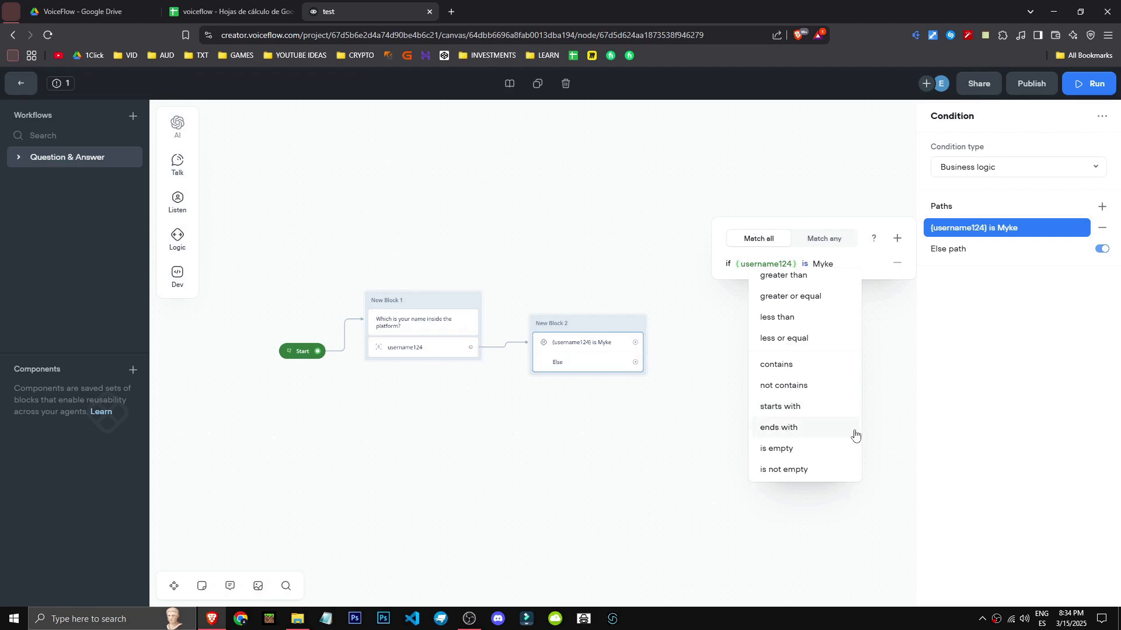
scroll(808, 406, "up", 1)
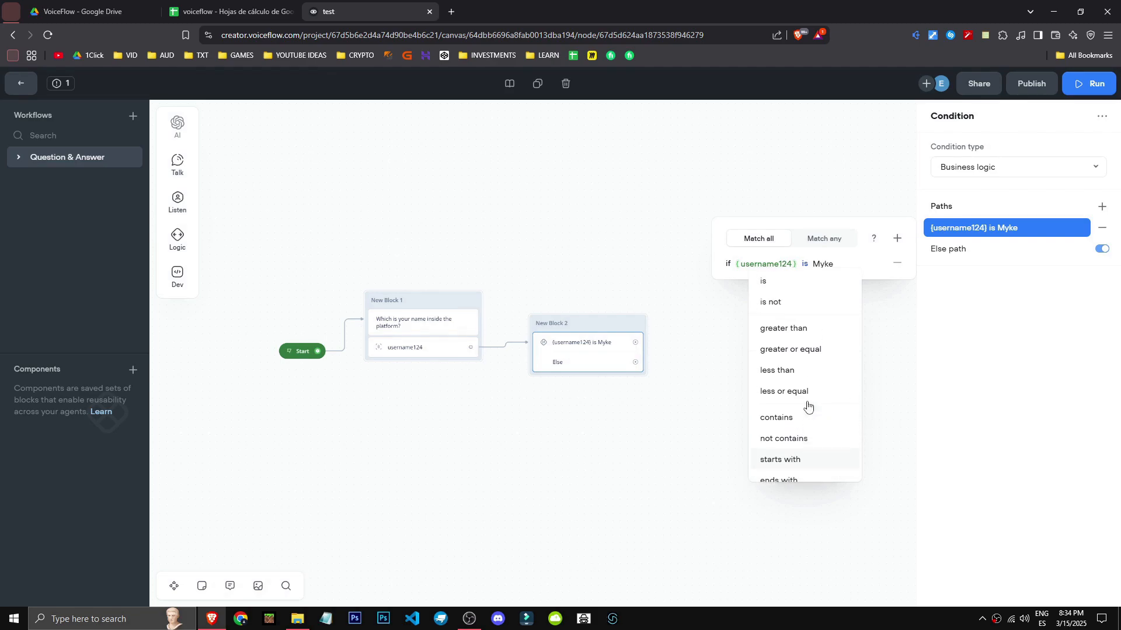
left_click(810, 422)
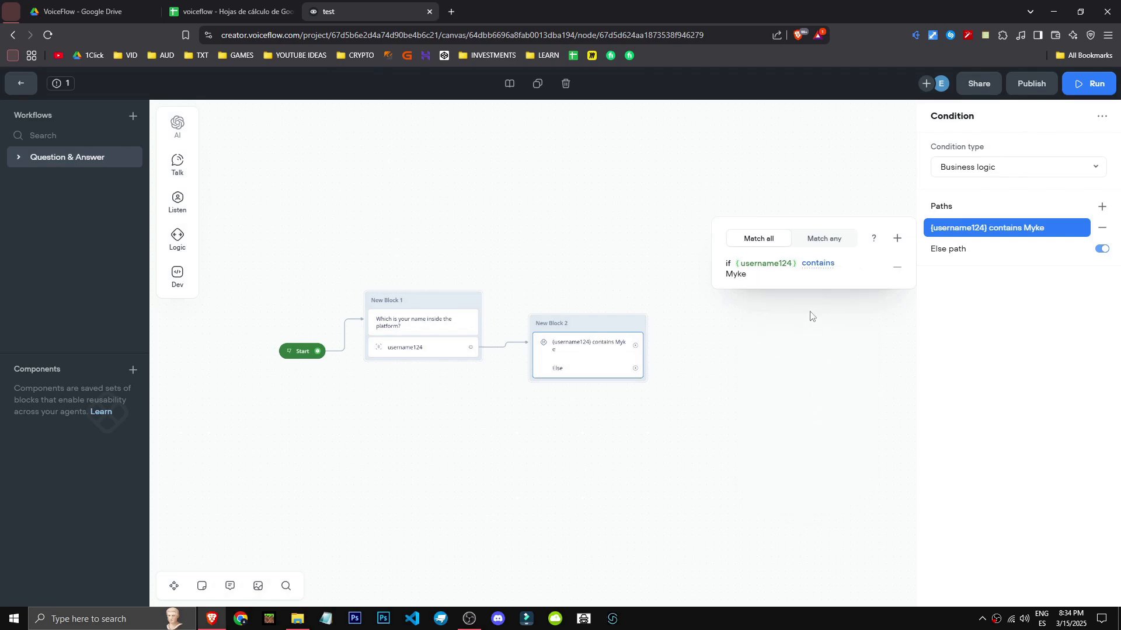
left_click(1033, 358)
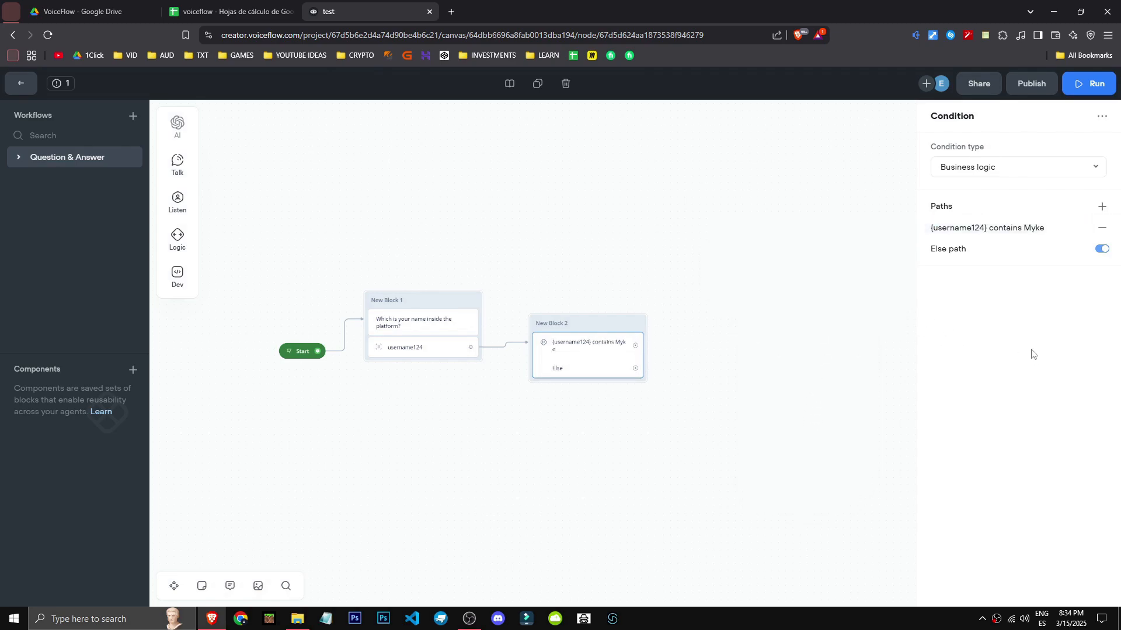
- Link a new Message block to the username124 condition path with the text "hello {username124}"
left_click_drag(636, 345, 756, 315)
mouse_move(791, 320)
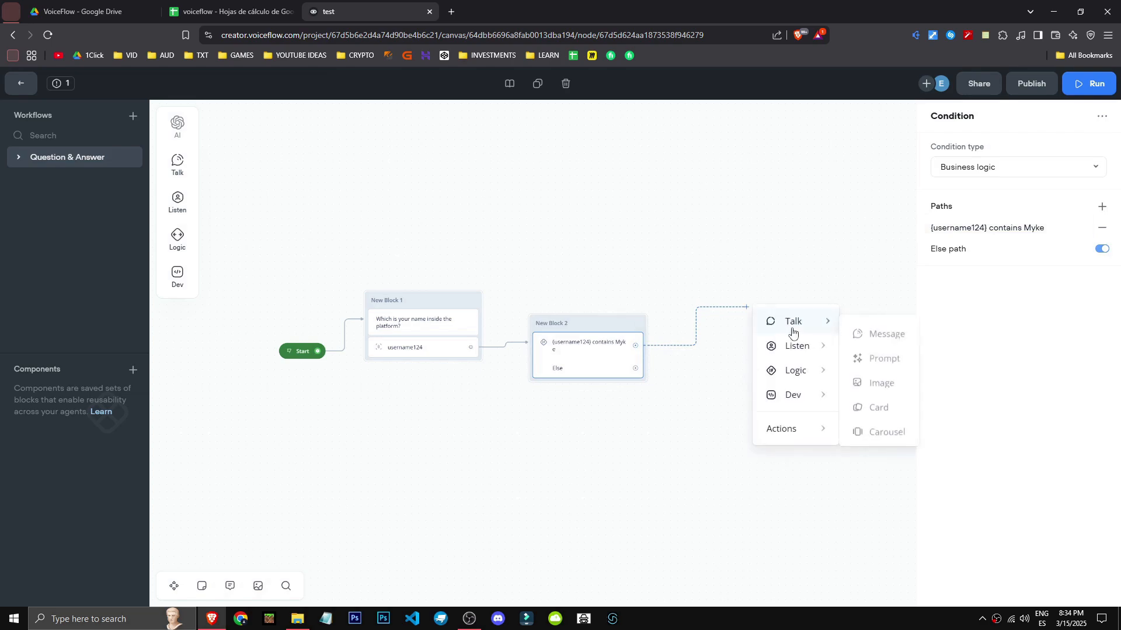
left_click(869, 328)
left_click(978, 169)
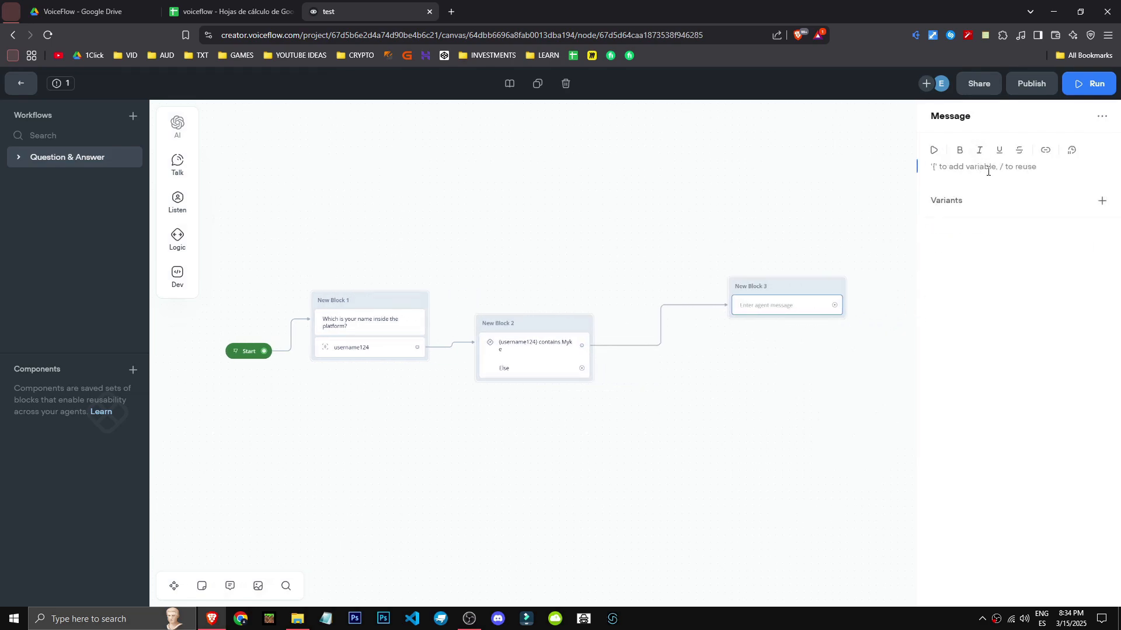
type("hello ")
type("{")
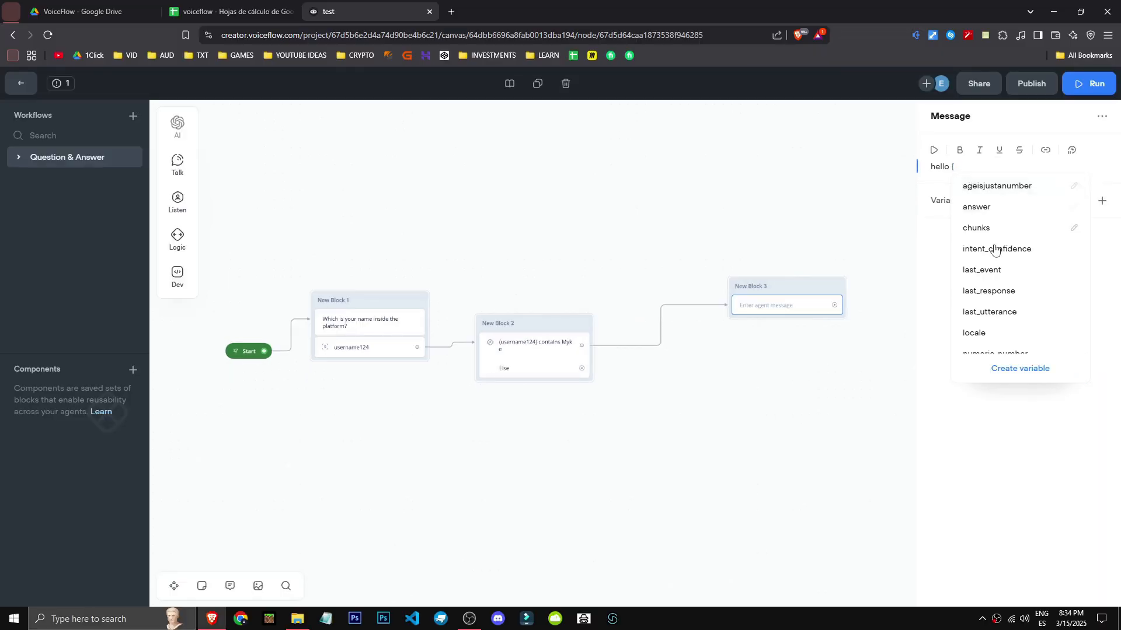
scroll(1017, 340, "down", 5)
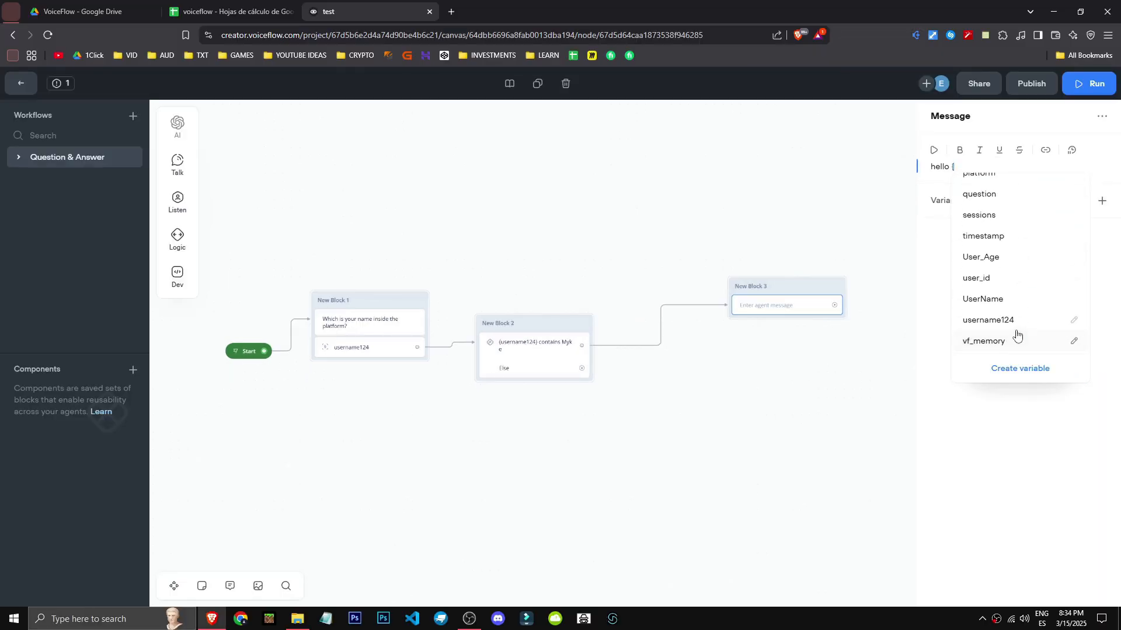
left_click(1015, 323)
left_click(768, 365)
- Link a Message block reading "hello {username124}" to the Else path and align it beneath New Block 3
left_click_drag(581, 369, 738, 381)
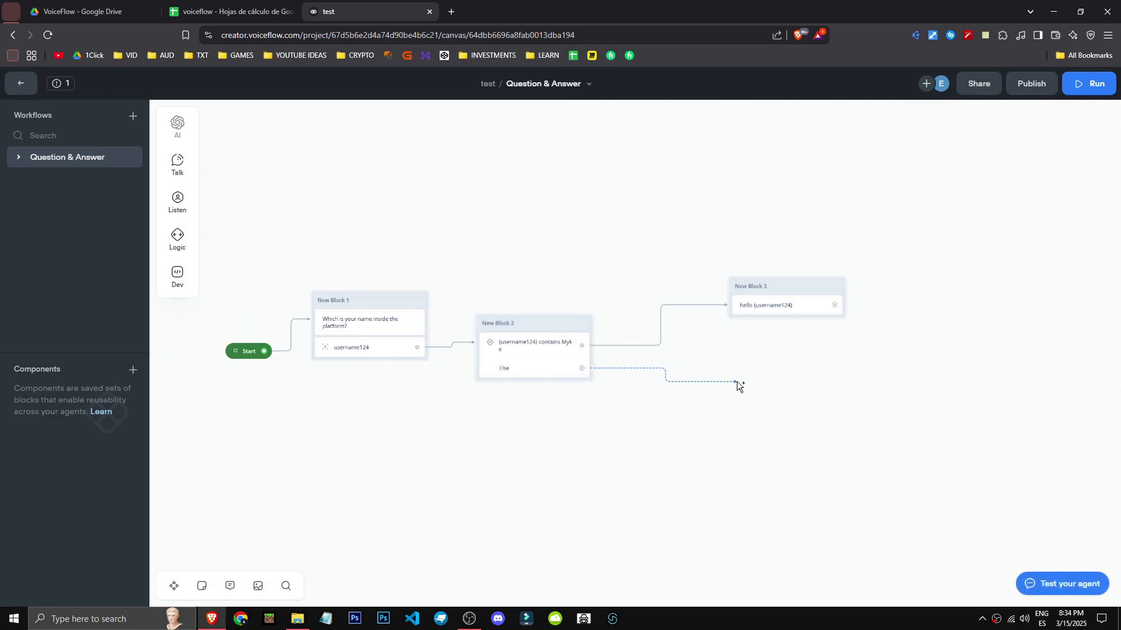
mouse_move(811, 402)
left_click(875, 402)
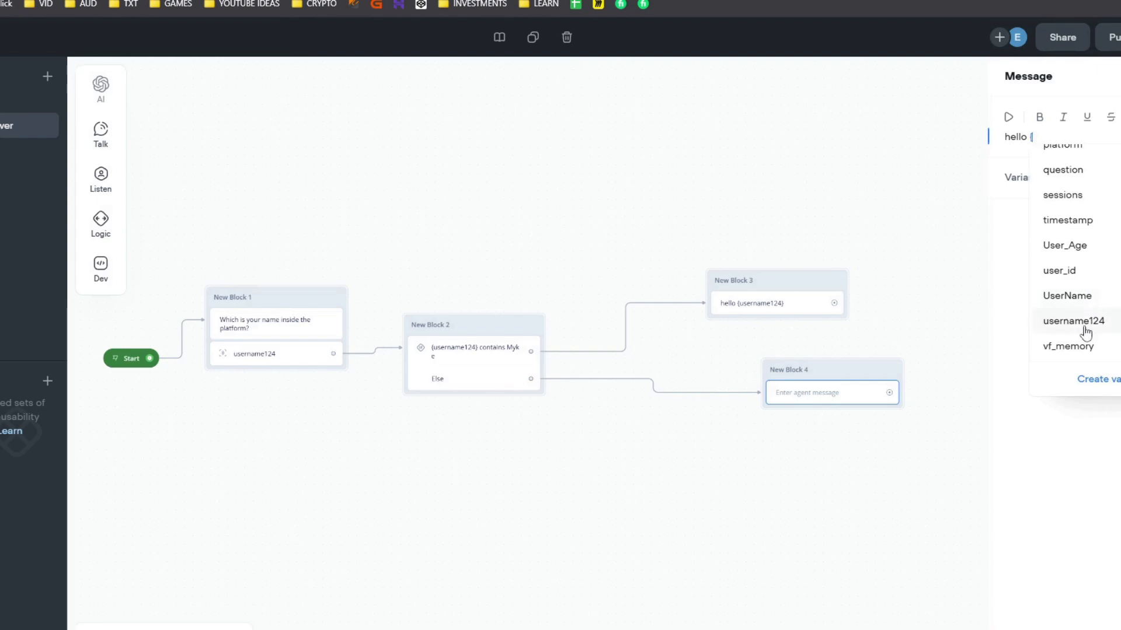
left_click(1083, 328)
left_click(905, 372)
left_click_drag(842, 366, 797, 362)
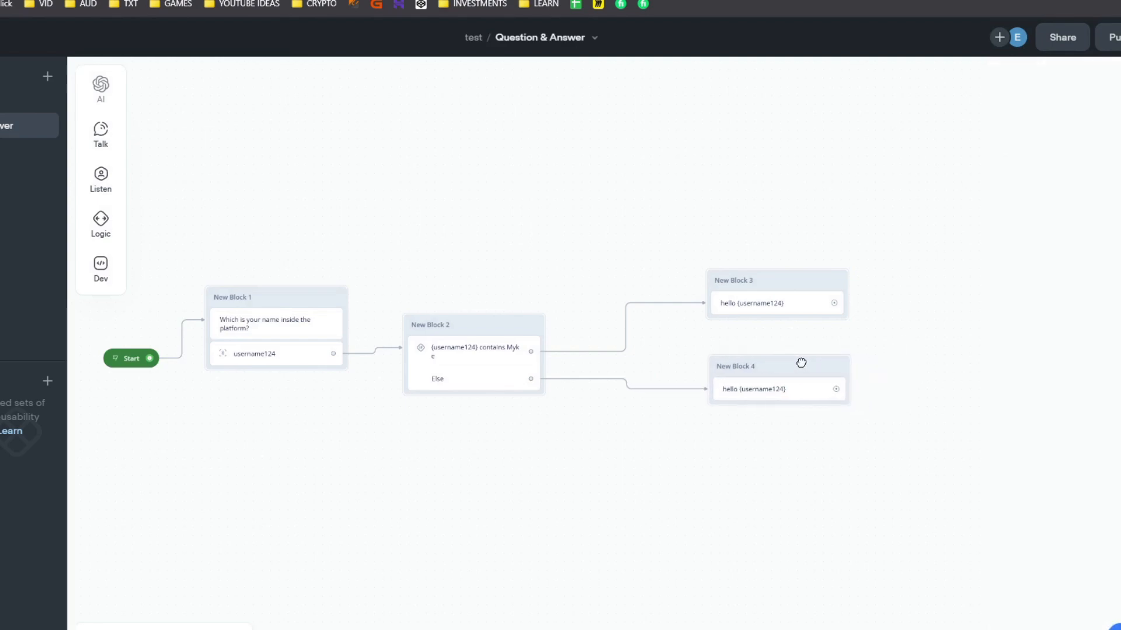
left_click(1089, 84)
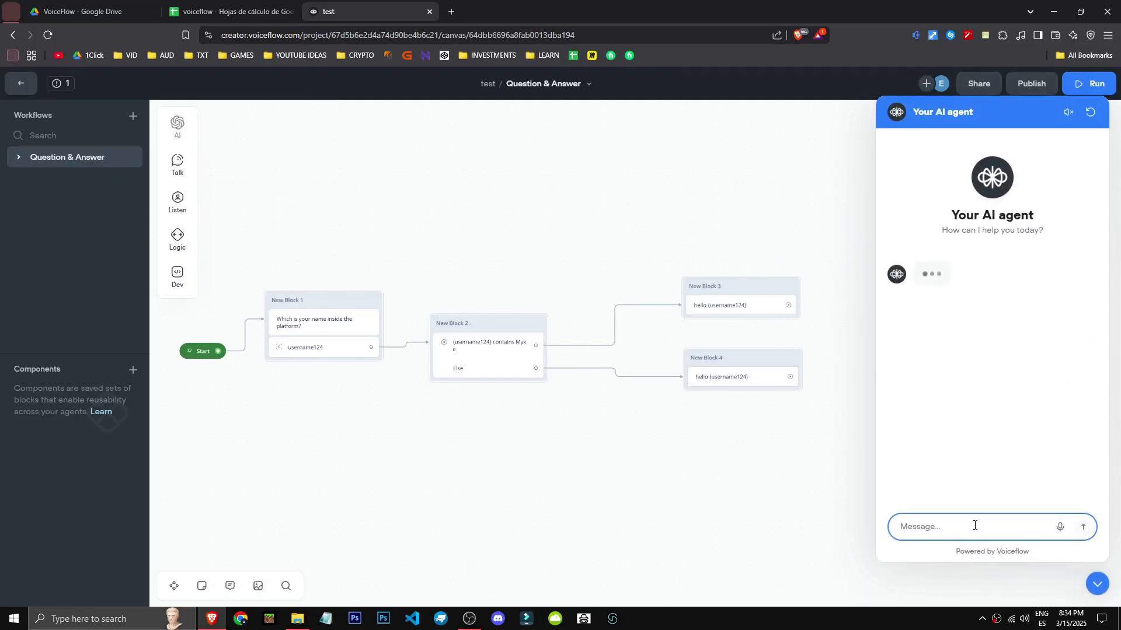
type("M")
left_click(690, 514)
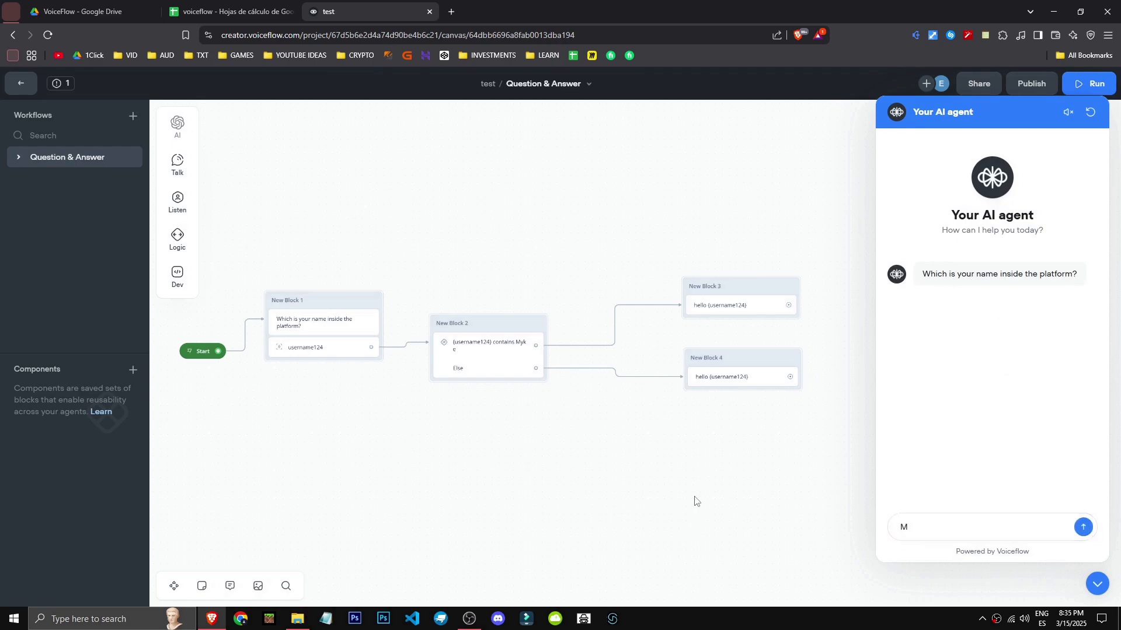
left_click(1098, 583)
- Change the Else path's message to "hello, random, welcome {username124}"
left_click(729, 377)
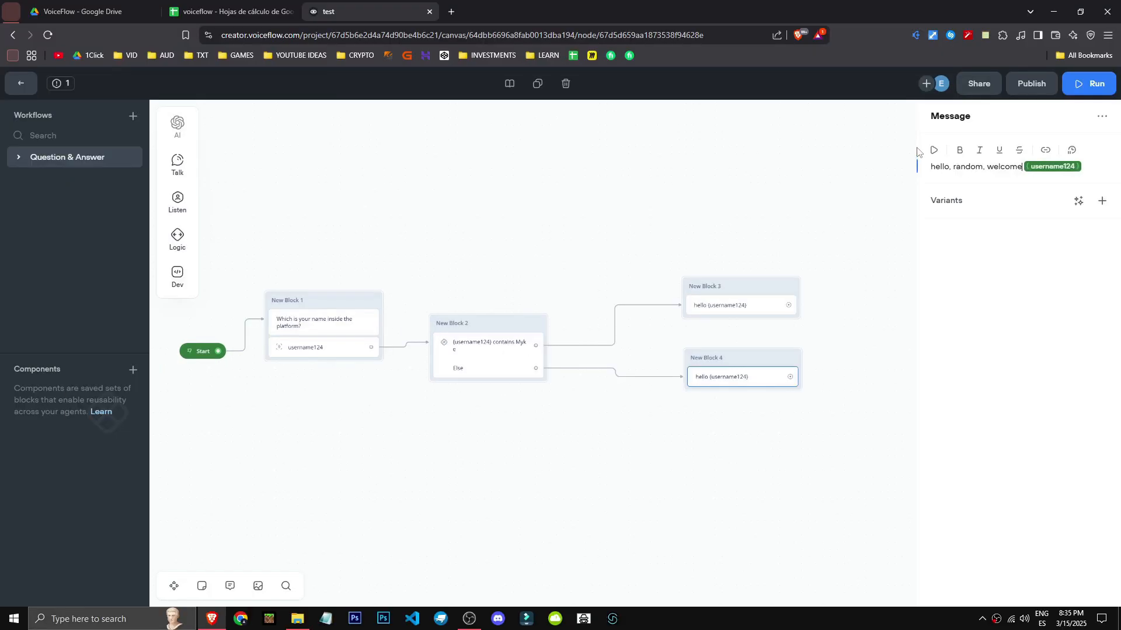
left_click(766, 209)
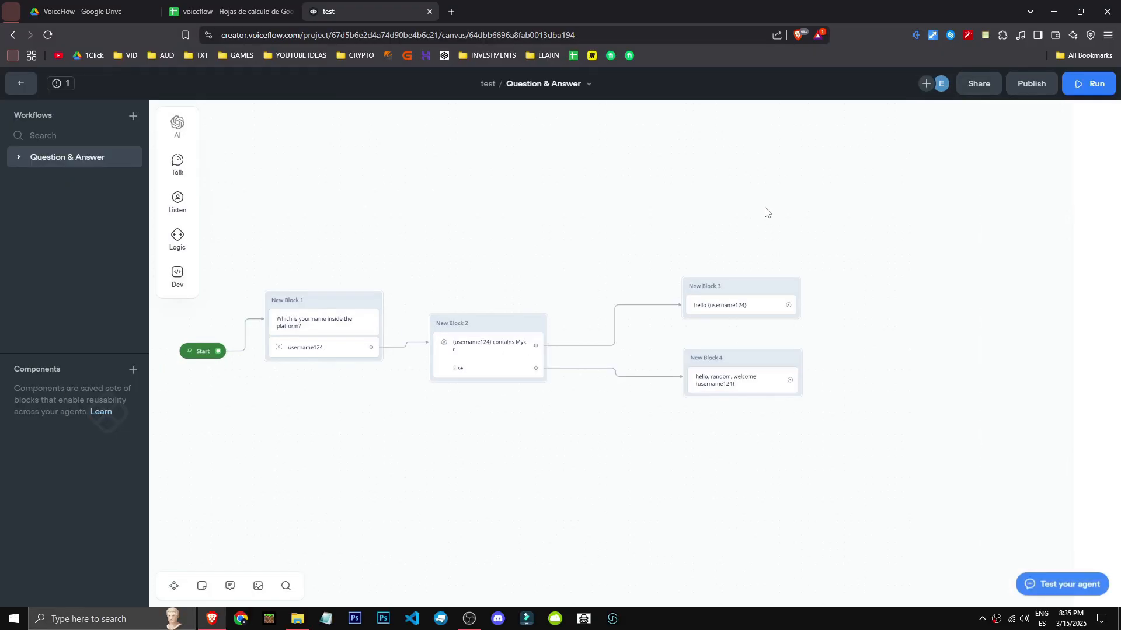
- Test the condition by sending the matching first name in the preview chat, and read the project's alert
left_click(1051, 593)
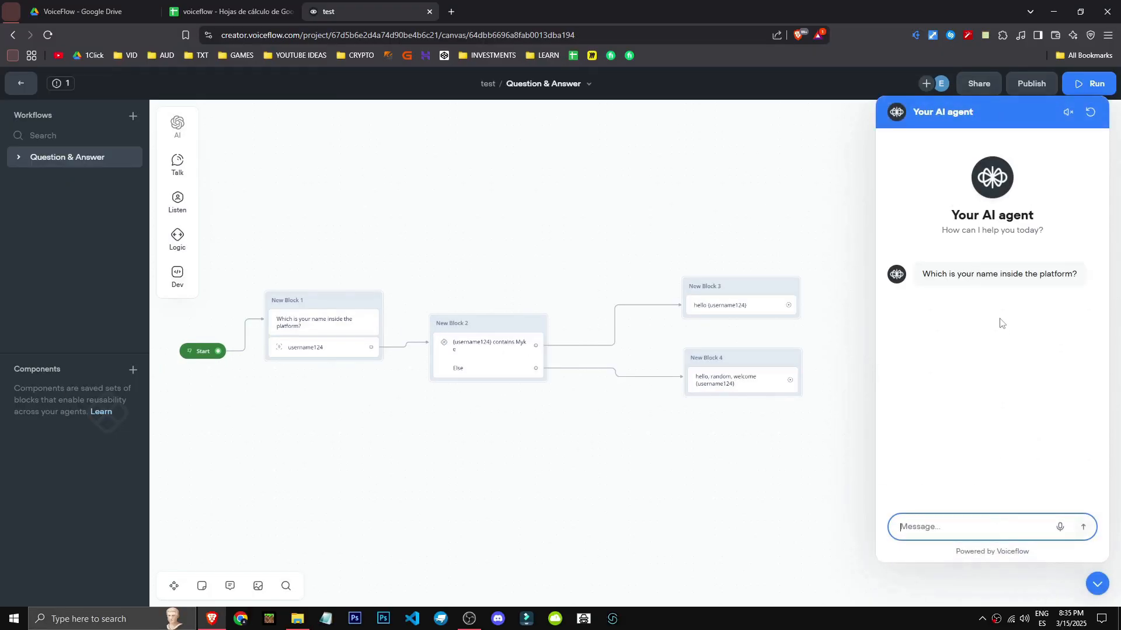
type("Myke")
key("Return")
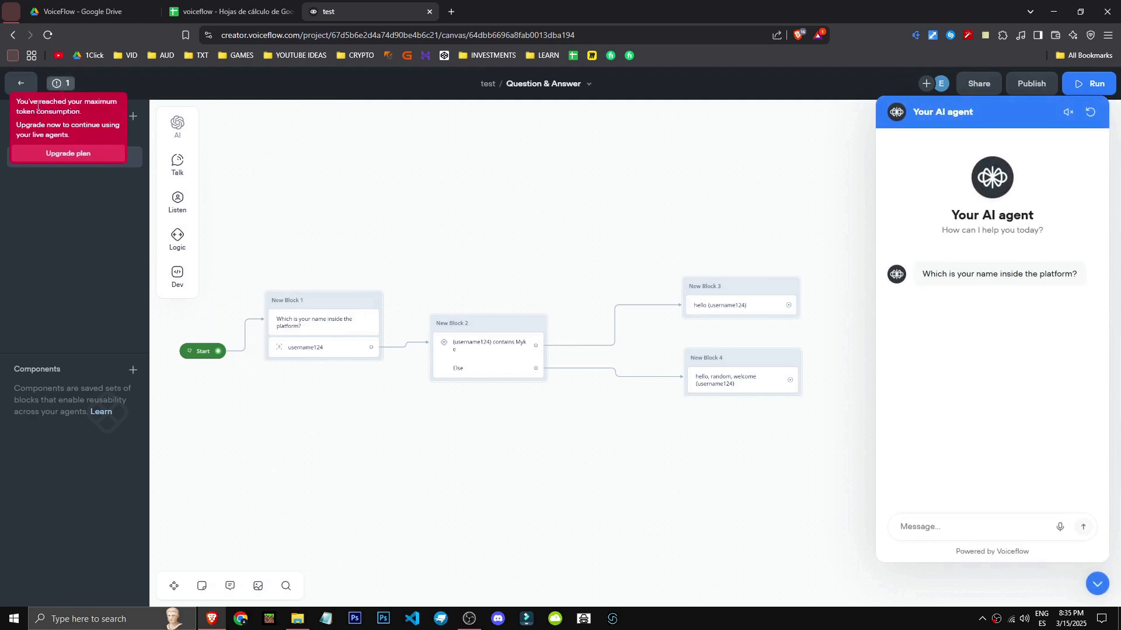
left_click_drag(53, 103, 94, 111)
left_click(94, 111)
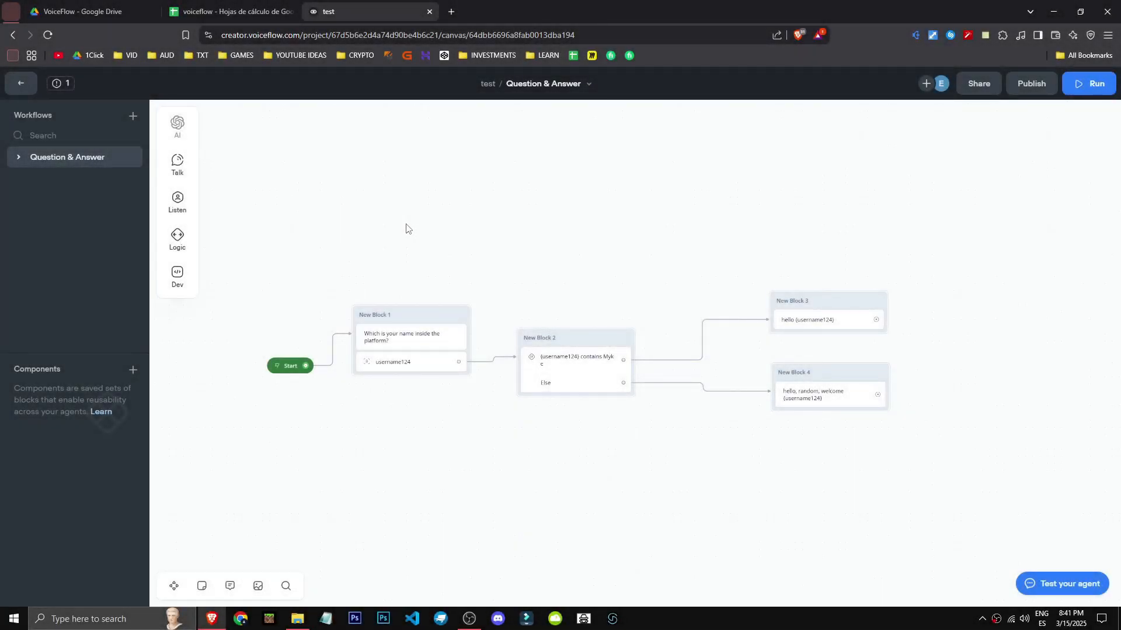
- Publish the agent with the version name 86574, leaving the release notes empty
mouse_move(163, 282)
left_click(1030, 84)
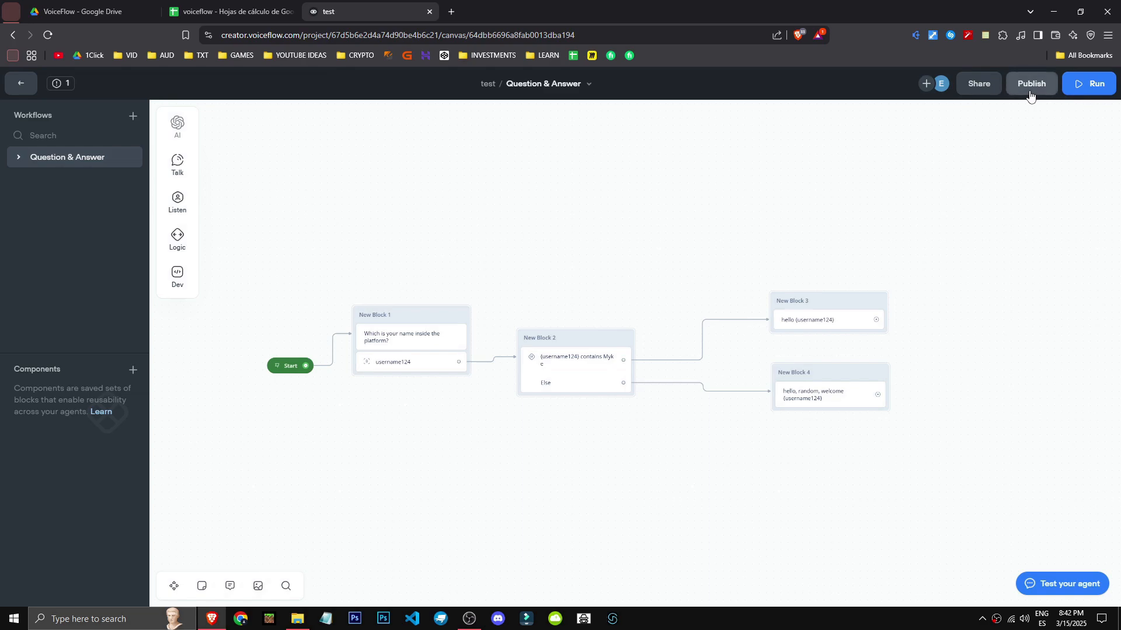
type("86574")
left_click(1031, 274)
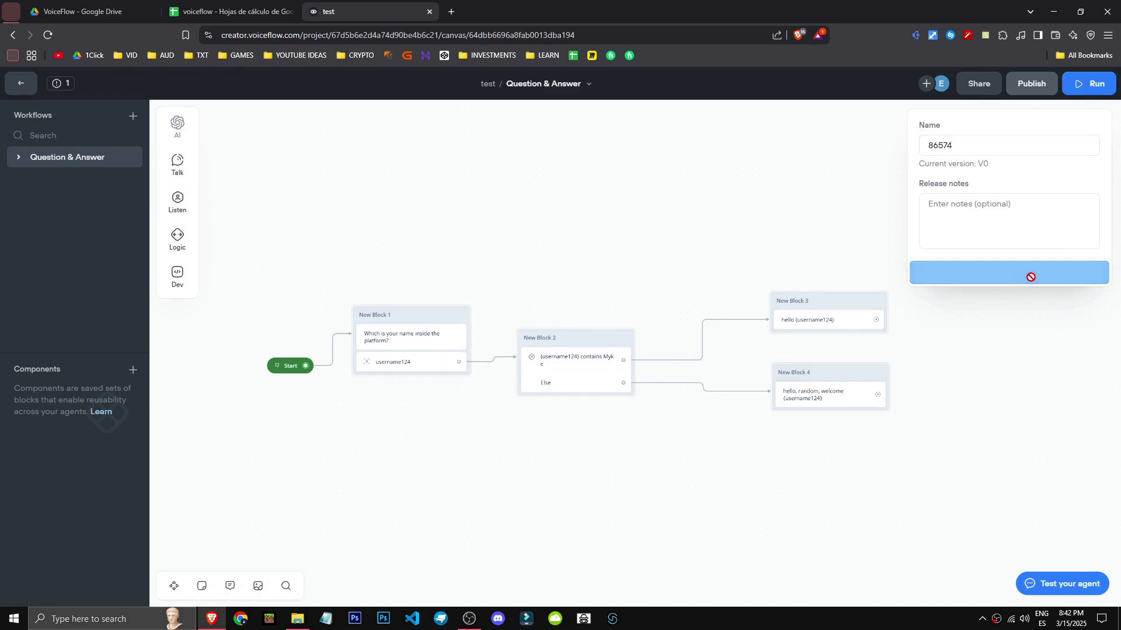
- Follow the agent's publishing progress and read the project's alert about token consumption
left_click_drag(998, 204, 1093, 221)
left_click_drag(1026, 237, 1077, 238)
left_click(945, 228)
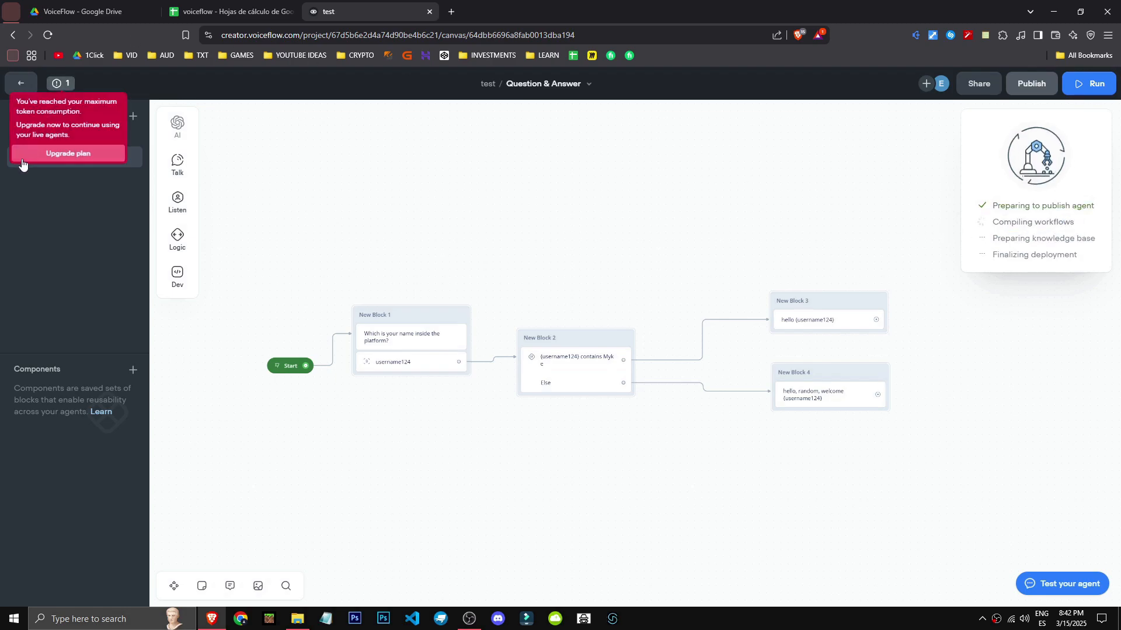
mouse_move(83, 91)
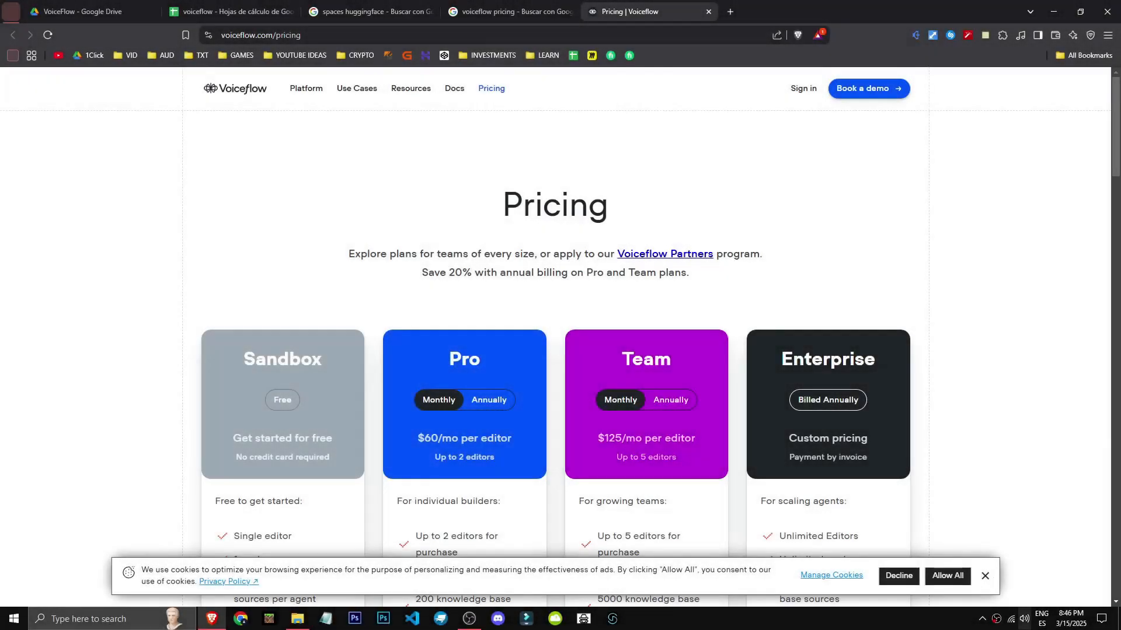
- Dismiss the cookie notice on Voiceflow's pricing page and examine the Sandbox plan's cost and included features
left_click(984, 576)
scroll(201, 202, "down", 2)
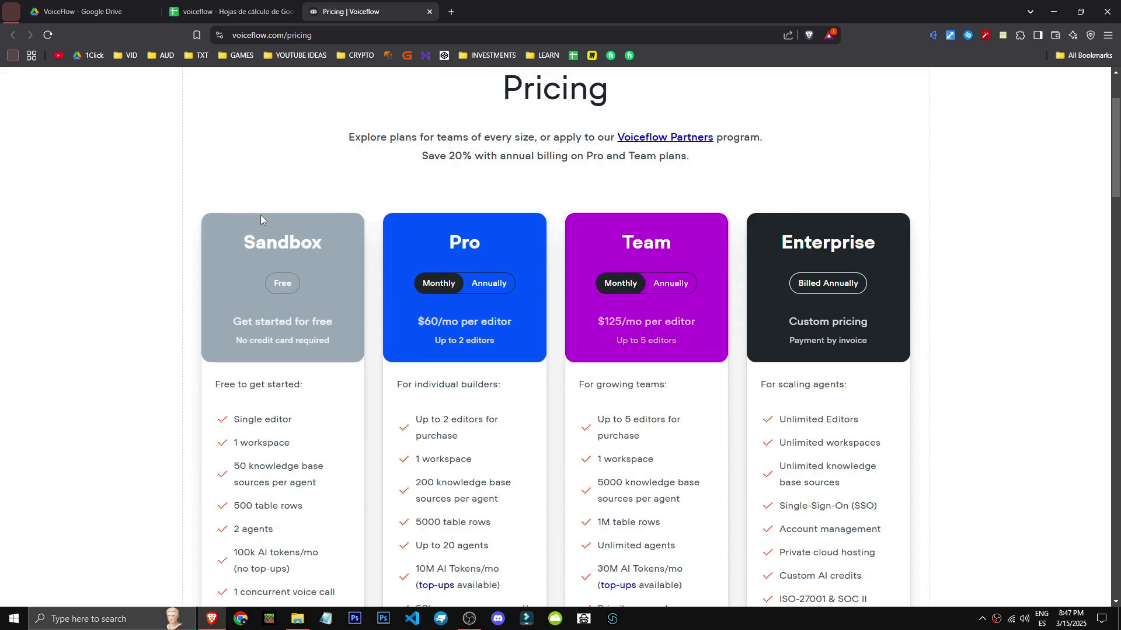
scroll(274, 326, "down", 2)
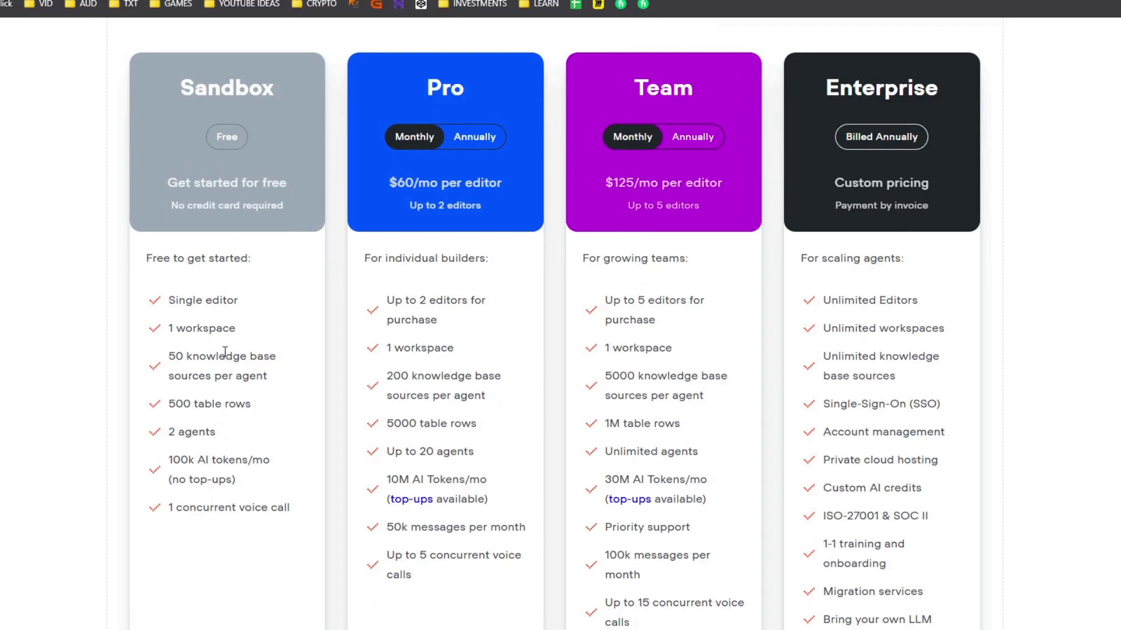
left_click_drag(167, 182, 294, 196)
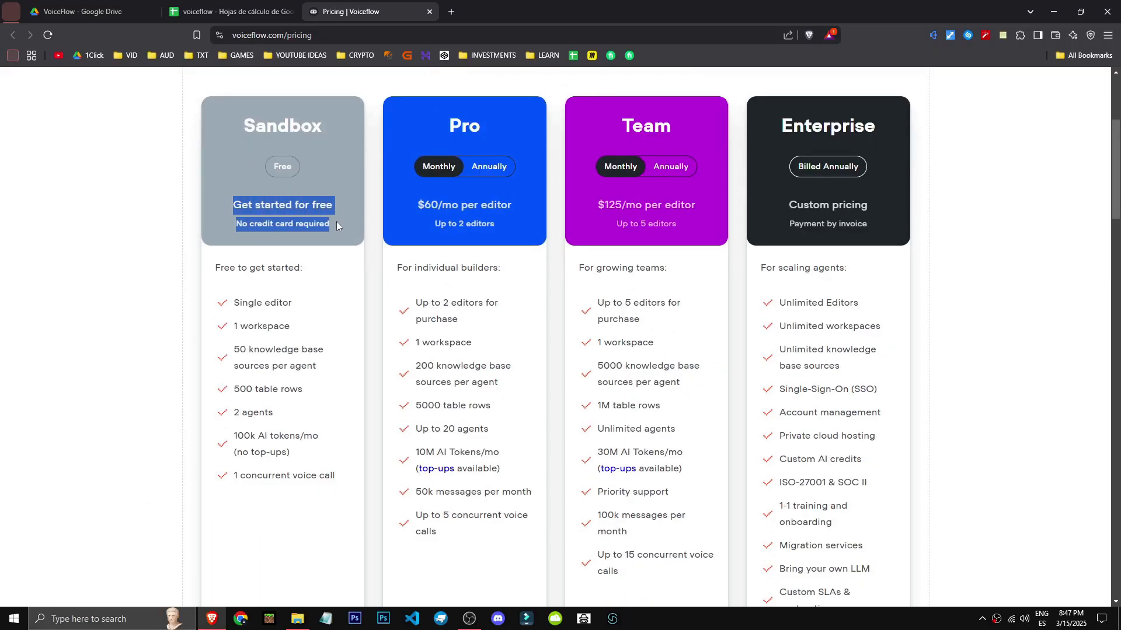
left_click(292, 204)
left_click_drag(210, 270, 318, 470)
scroll(315, 467, "up", 2)
left_click(302, 453)
scroll(302, 453, "down", 1)
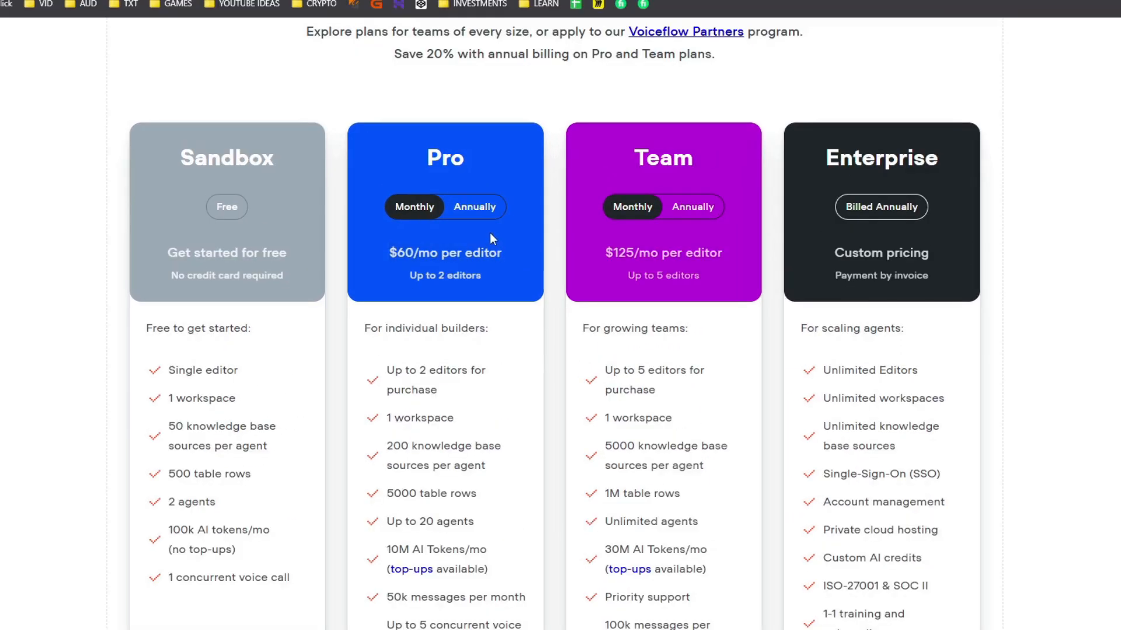
- Compare the Pro plan's annual and monthly billing, return it to Monthly, and review its features
left_click(467, 209)
left_click(406, 209)
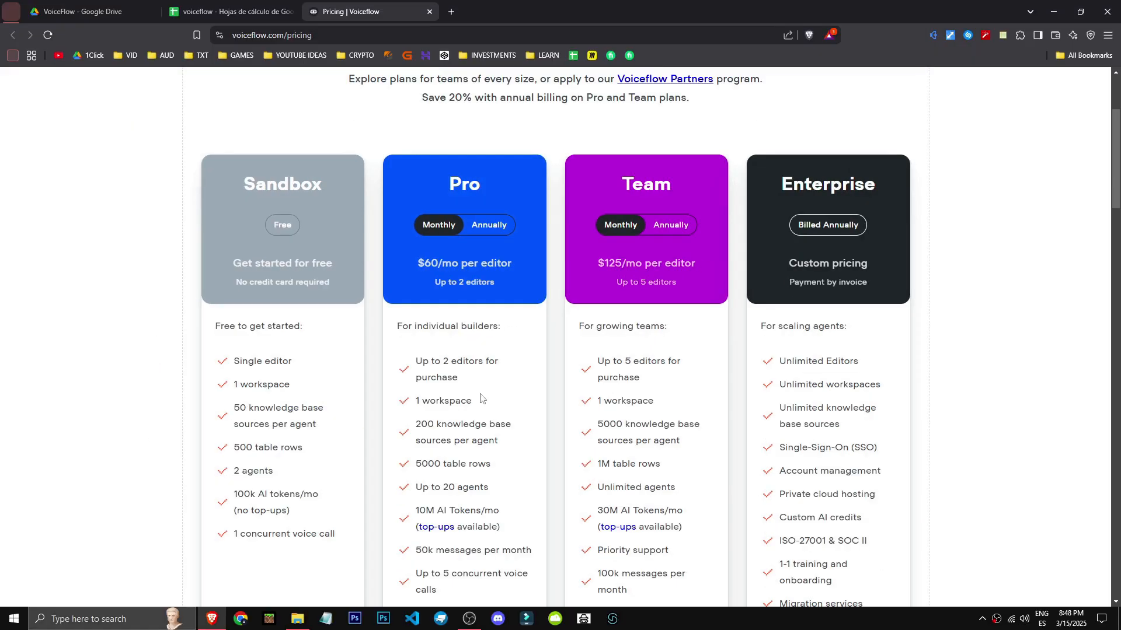
scroll(475, 595, "down", 1)
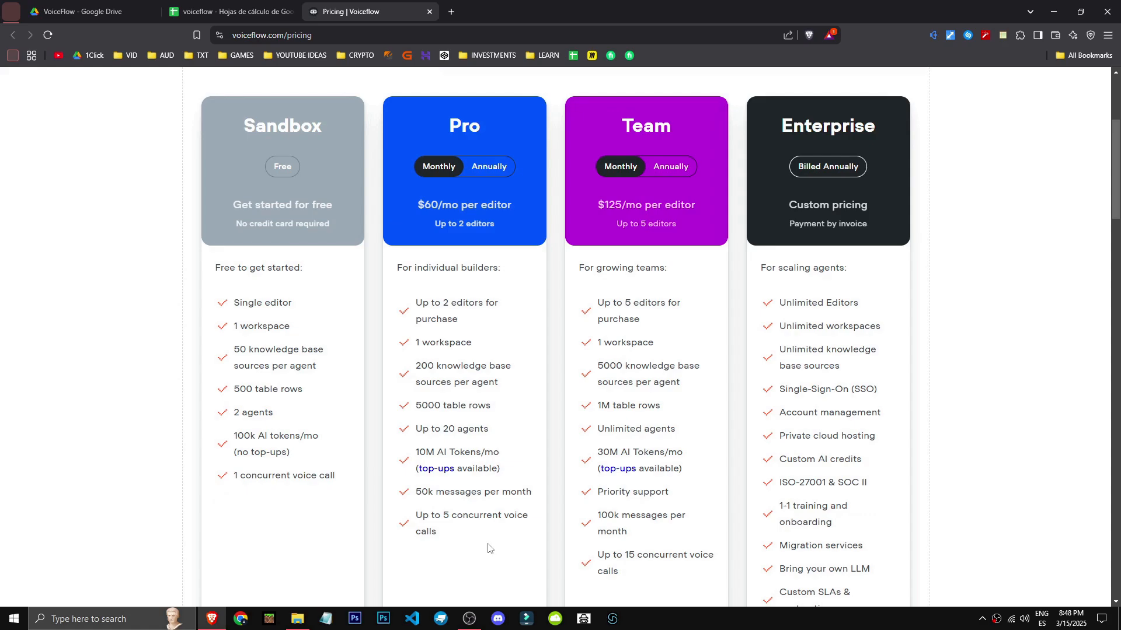
- Examine the Sandbox plan's monthly AI token allowance and compare it with the paid plans
triple_click(234, 435)
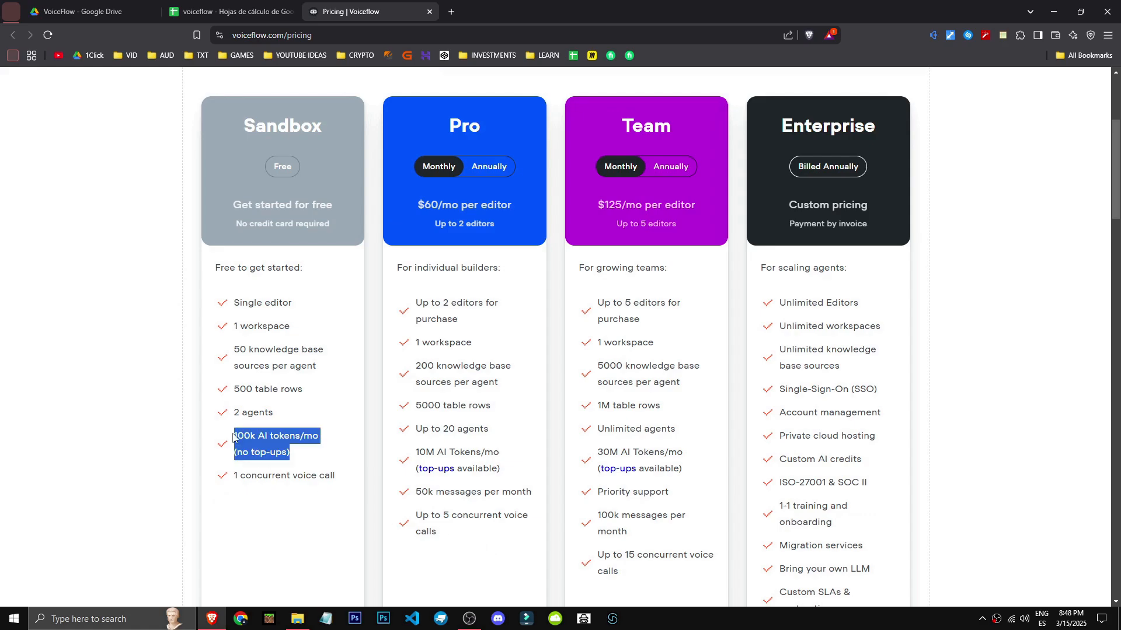
left_click(235, 435)
left_click_drag(234, 436, 267, 438)
left_click(295, 451)
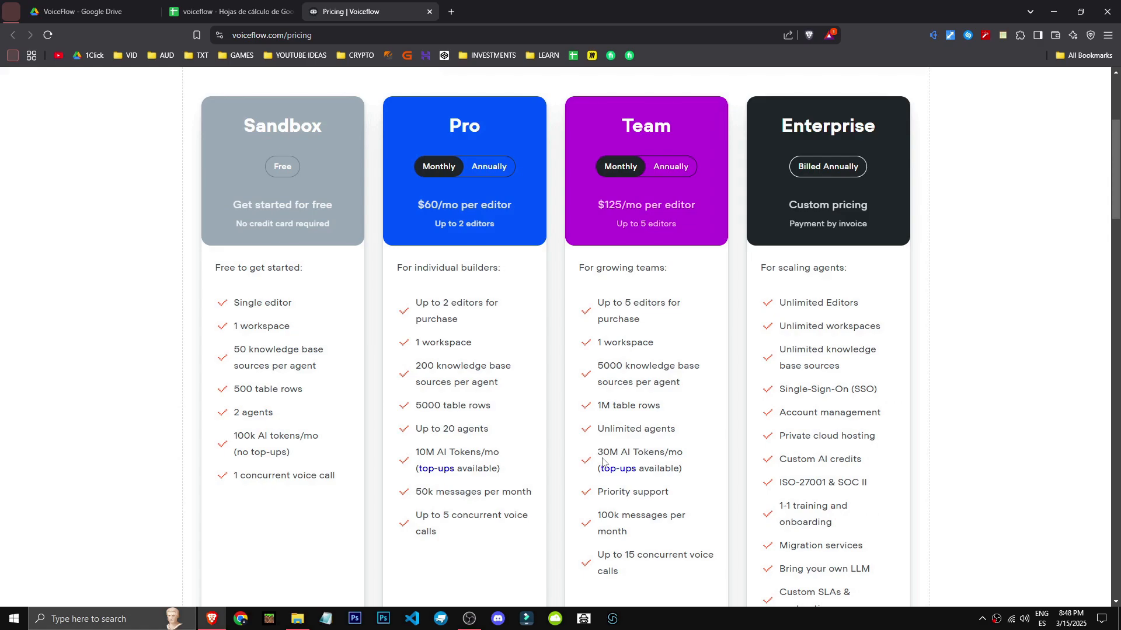
- Examine the Team plan's AI tokens, support, knowledge base sources, agent limits and monthly price per editor
left_click_drag(603, 480, 703, 498)
left_click(680, 467)
scroll(601, 420, "up", 1)
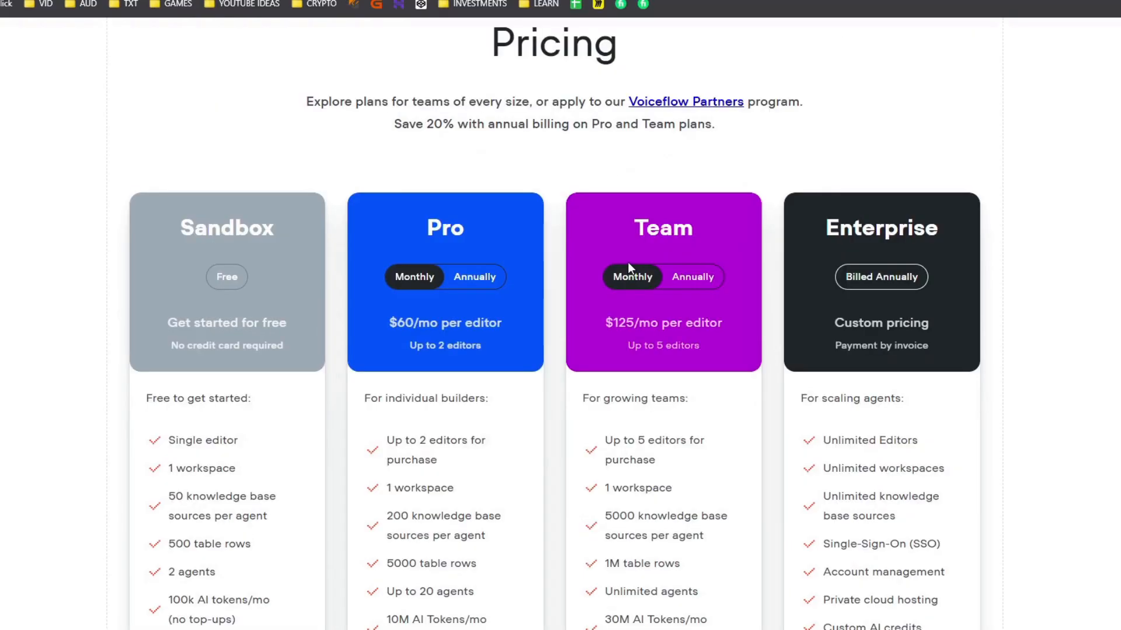
left_click_drag(609, 442, 703, 467)
left_click(633, 441)
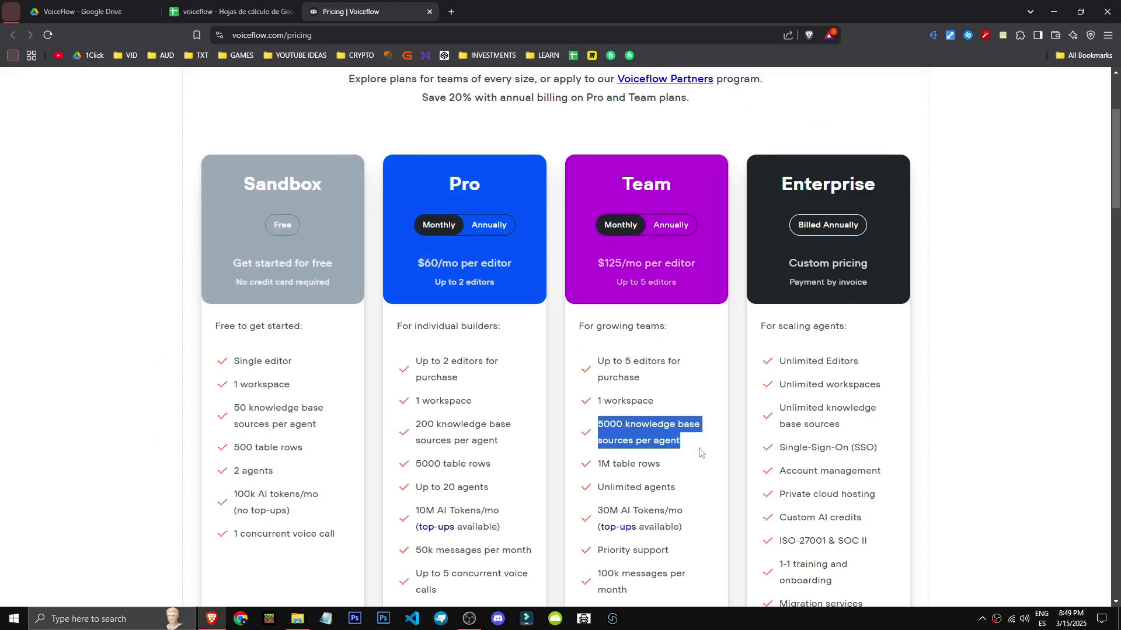
left_click(676, 488)
scroll(676, 488, "down", 2)
left_click_drag(600, 353, 676, 350)
left_click(673, 350)
left_click(595, 349)
left_click(676, 350)
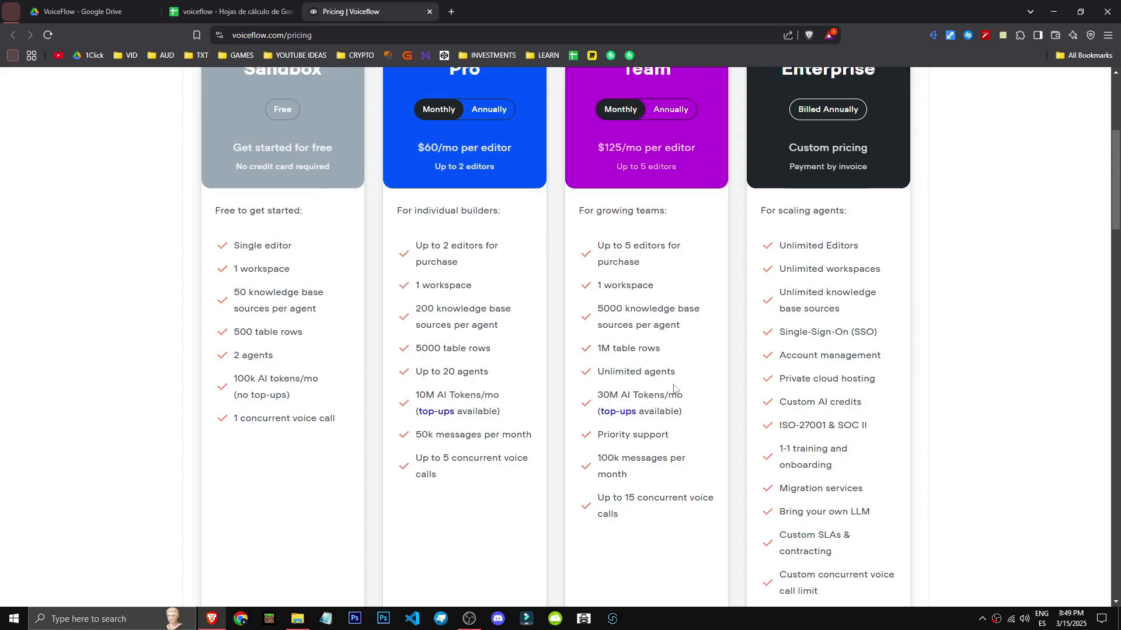
scroll(676, 350, "up", 3)
left_click_drag(605, 323, 623, 324)
scroll(623, 324, "down", 3)
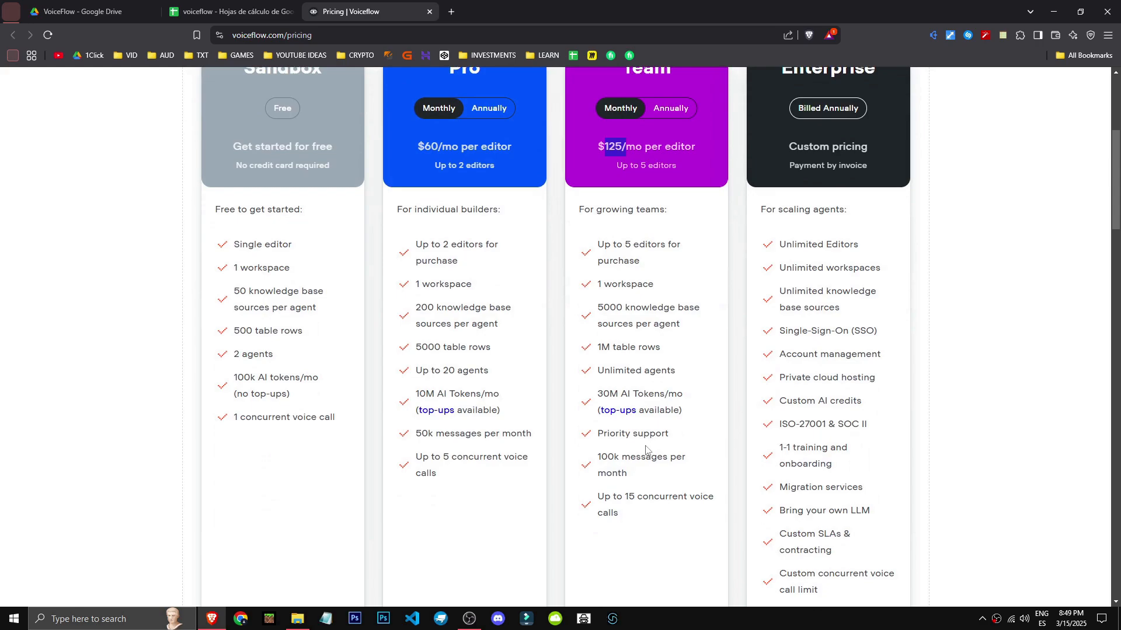
- Open the token top-ups documentation from the Team plan, read the price of additional tokens, and return to the pricing page
left_click_drag(598, 394, 664, 395)
middle_click(622, 412)
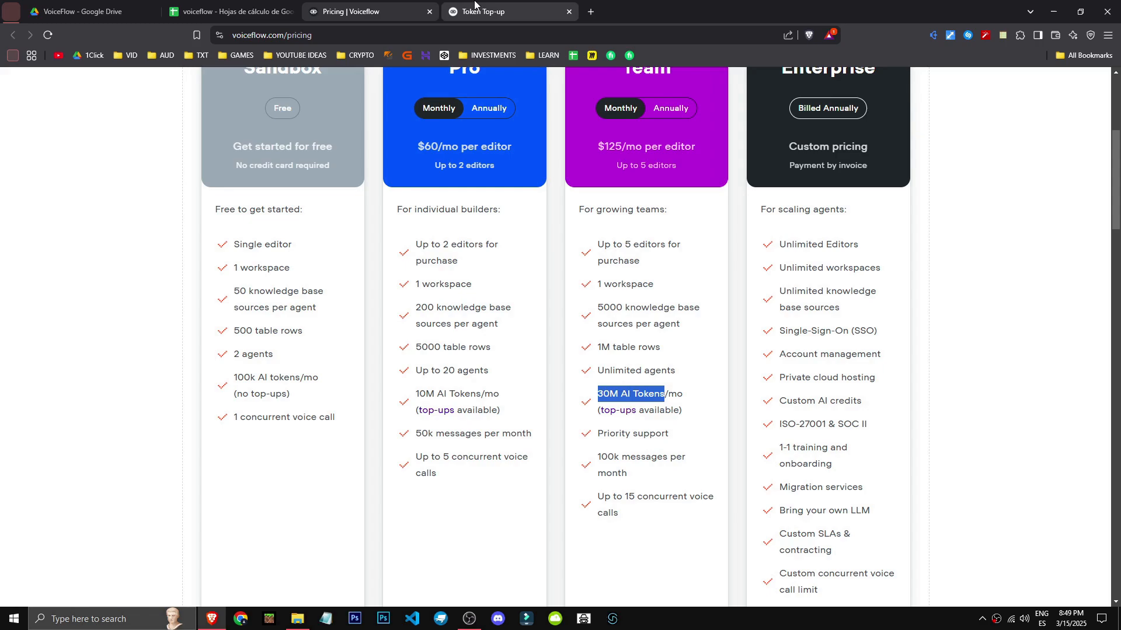
left_click(508, 12)
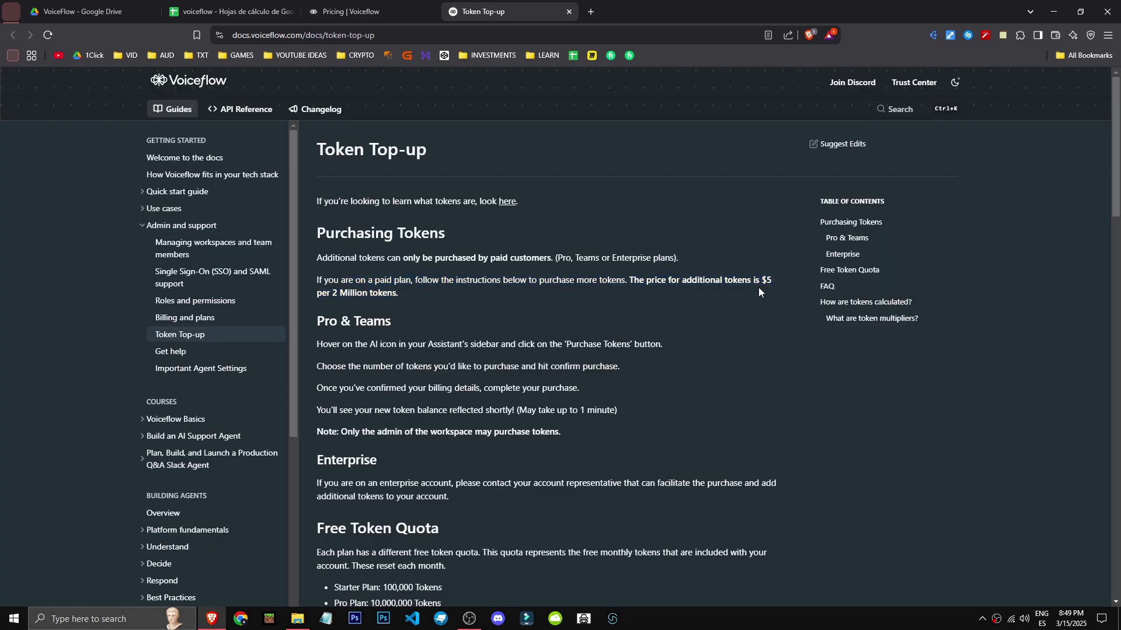
left_click(344, 12)
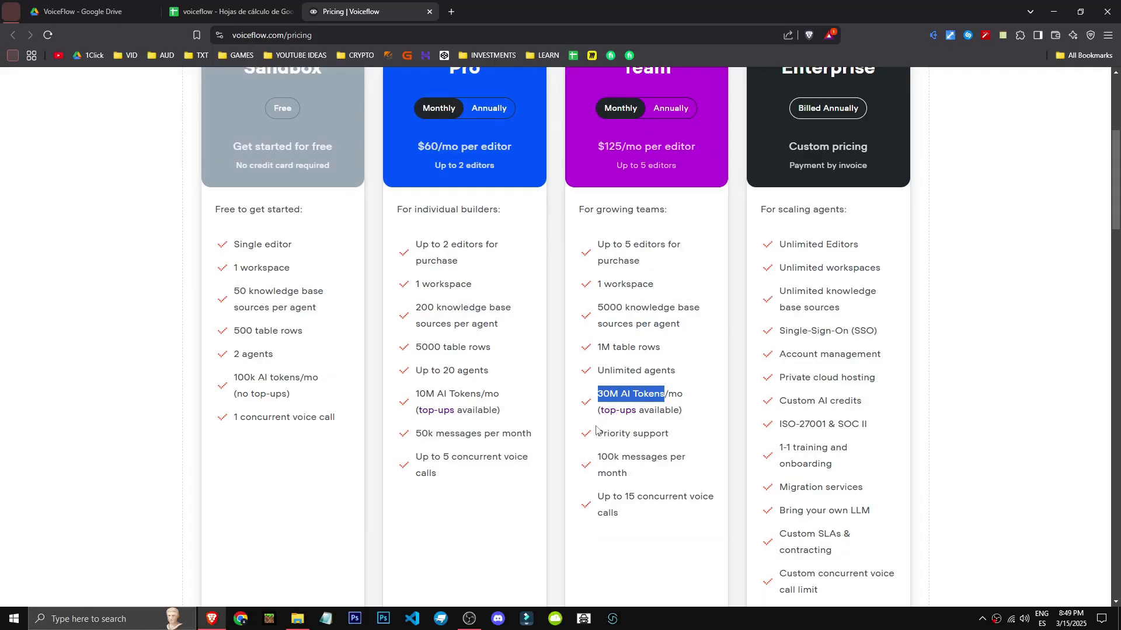
- Review the Team plan's priority support and monthly message allowance, and compare them with the Sandbox plan's features
left_click_drag(604, 457, 711, 467)
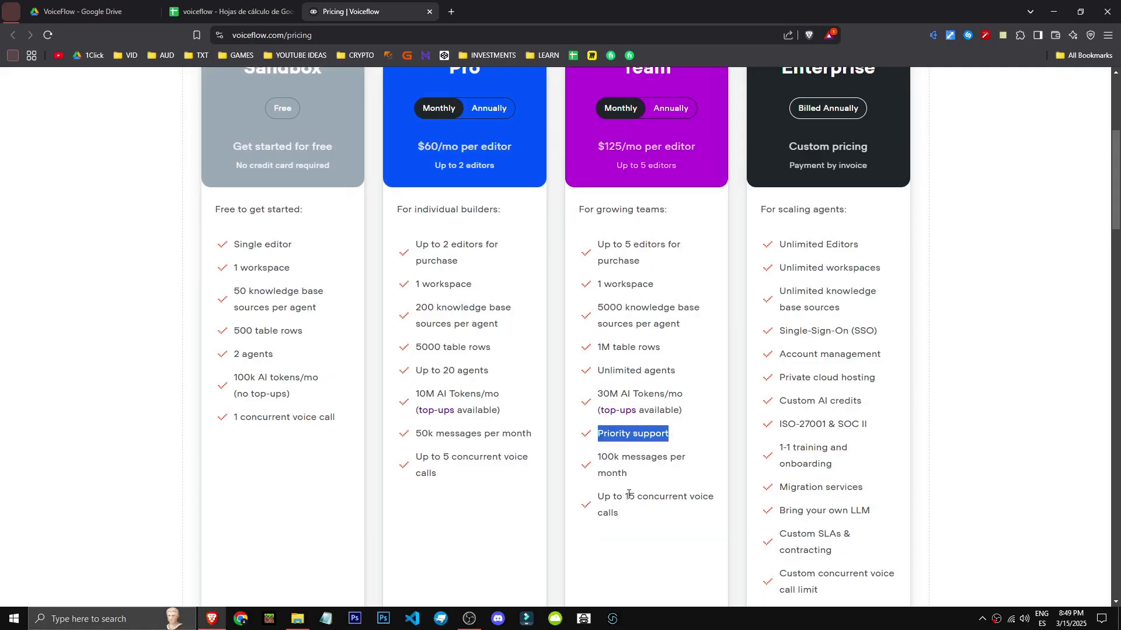
left_click_drag(636, 485, 603, 461)
left_click(637, 534)
left_click_drag(325, 419, 237, 236)
left_click(260, 326)
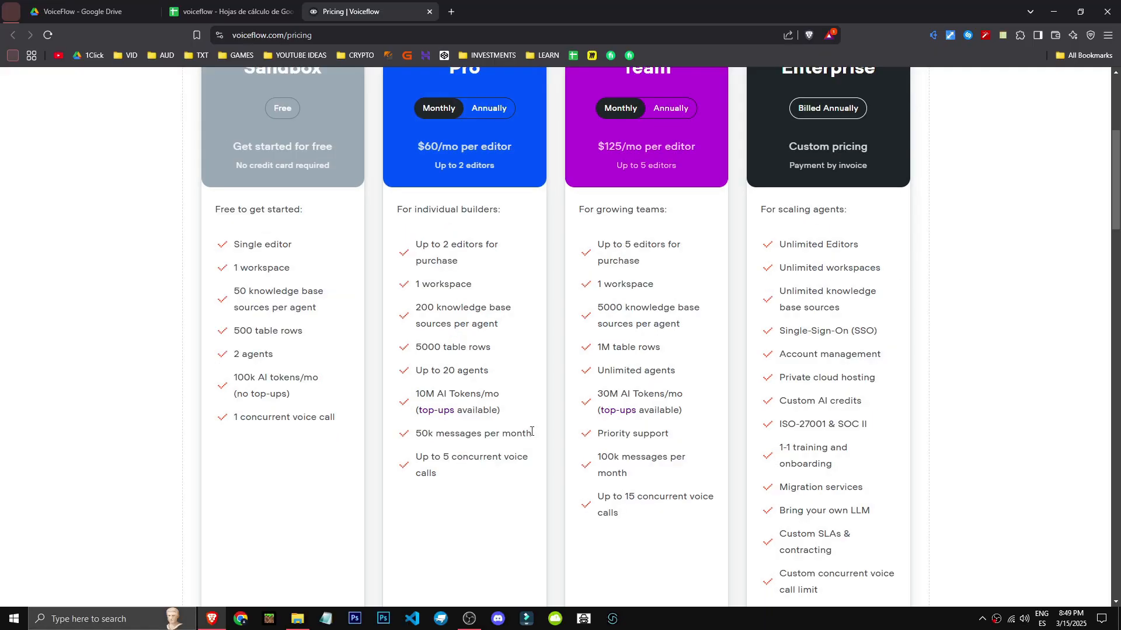
- Examine the Pro plan's monthly message and AI token allowances
left_click_drag(529, 457, 372, 457)
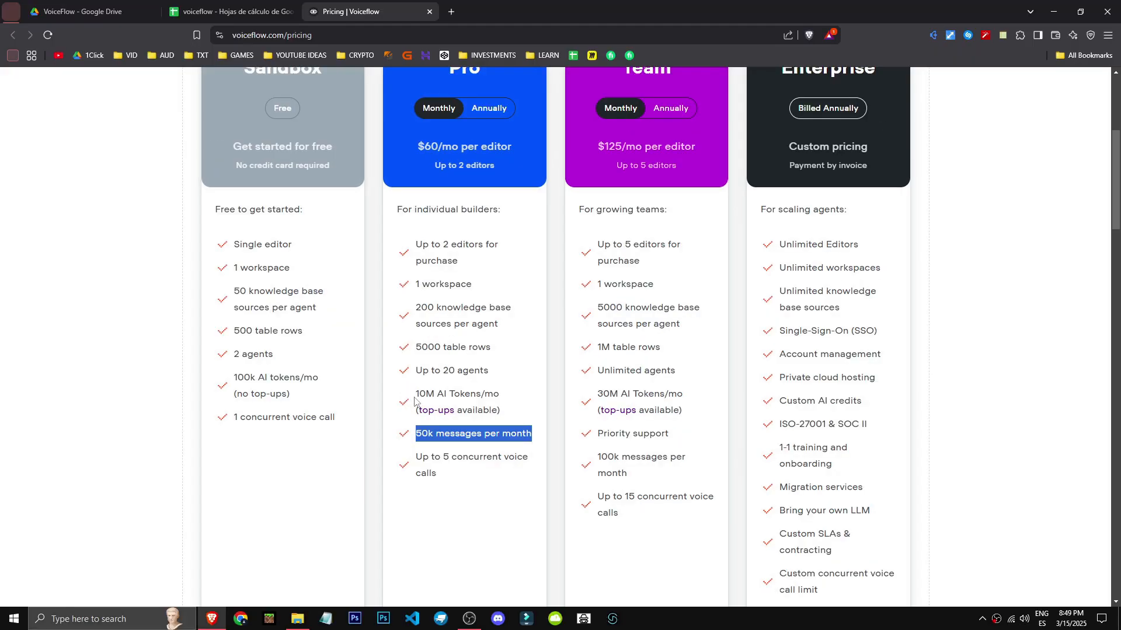
left_click_drag(415, 402, 420, 401)
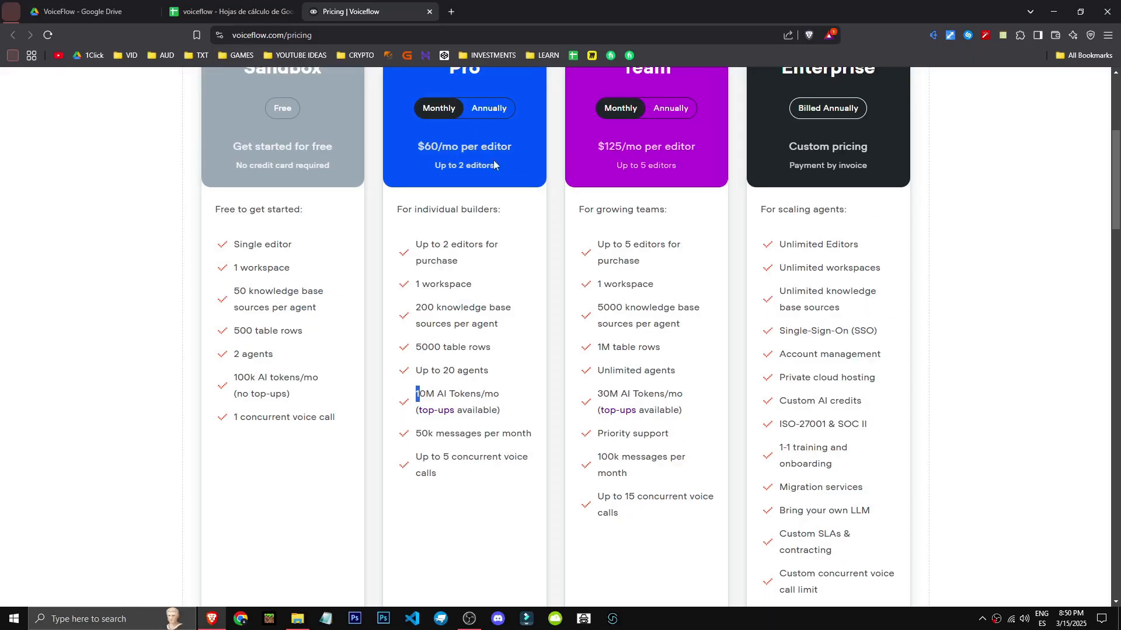
scroll(421, 451, "up", 1)
left_click(424, 450)
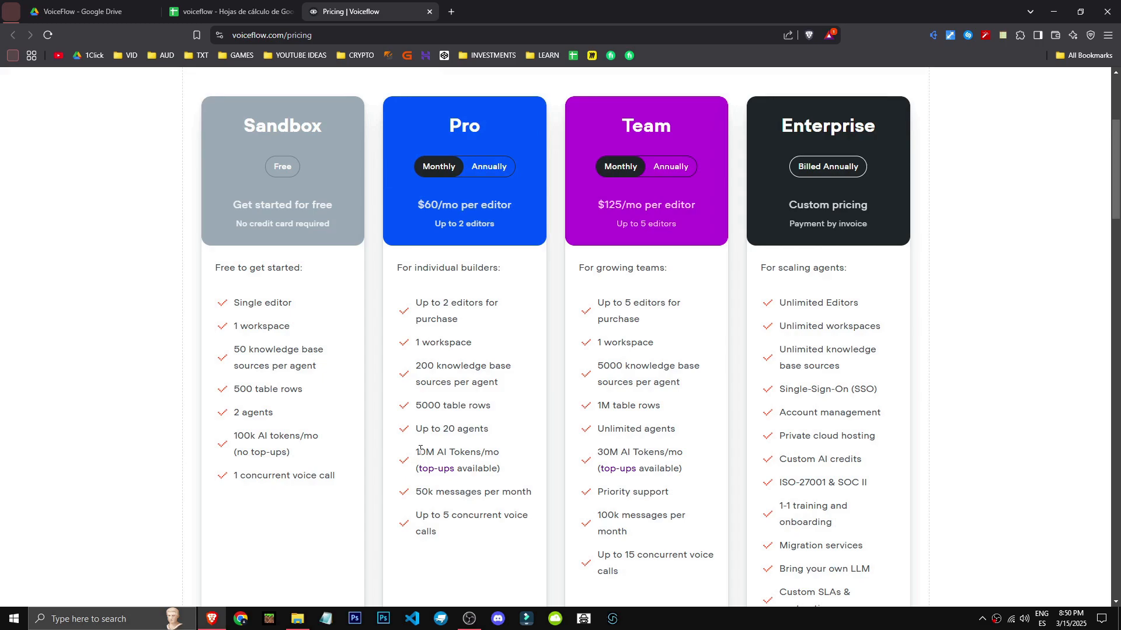
double_click(495, 453)
- Compare the Pro, Team and Enterprise plans, including the sign-up options beneath their feature lists
double_click(464, 125)
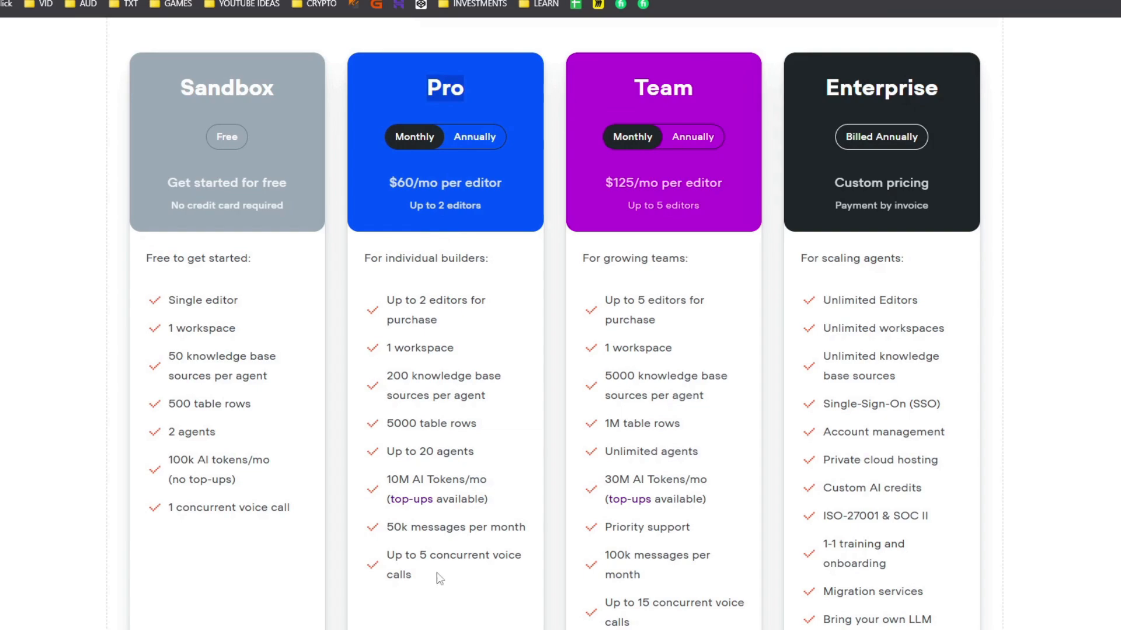
double_click(636, 126)
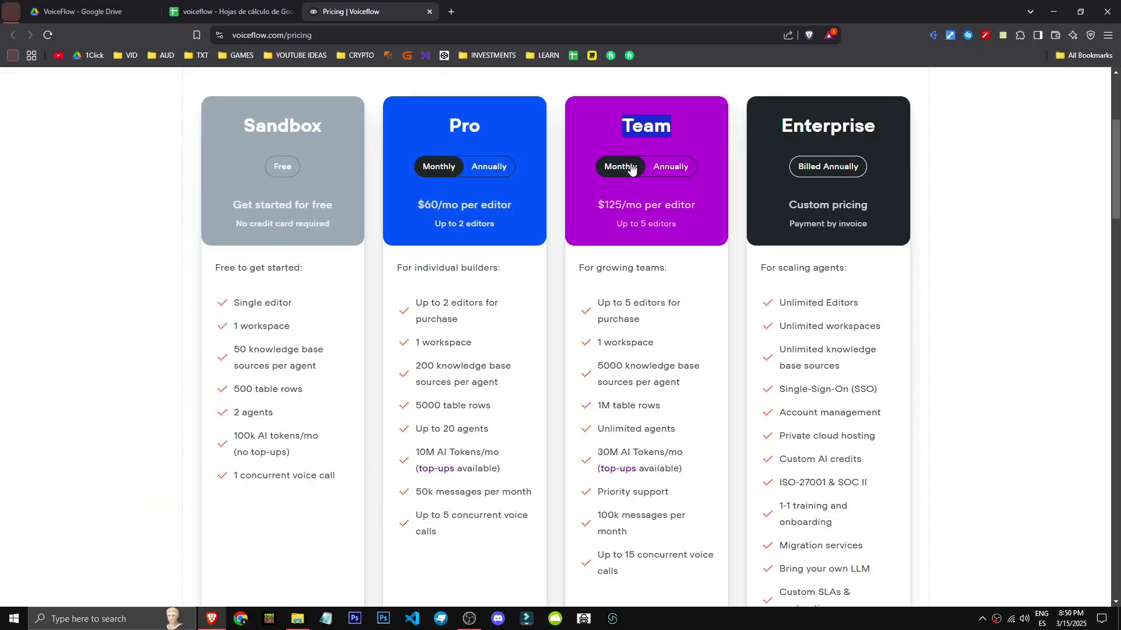
left_click_drag(793, 126, 915, 151)
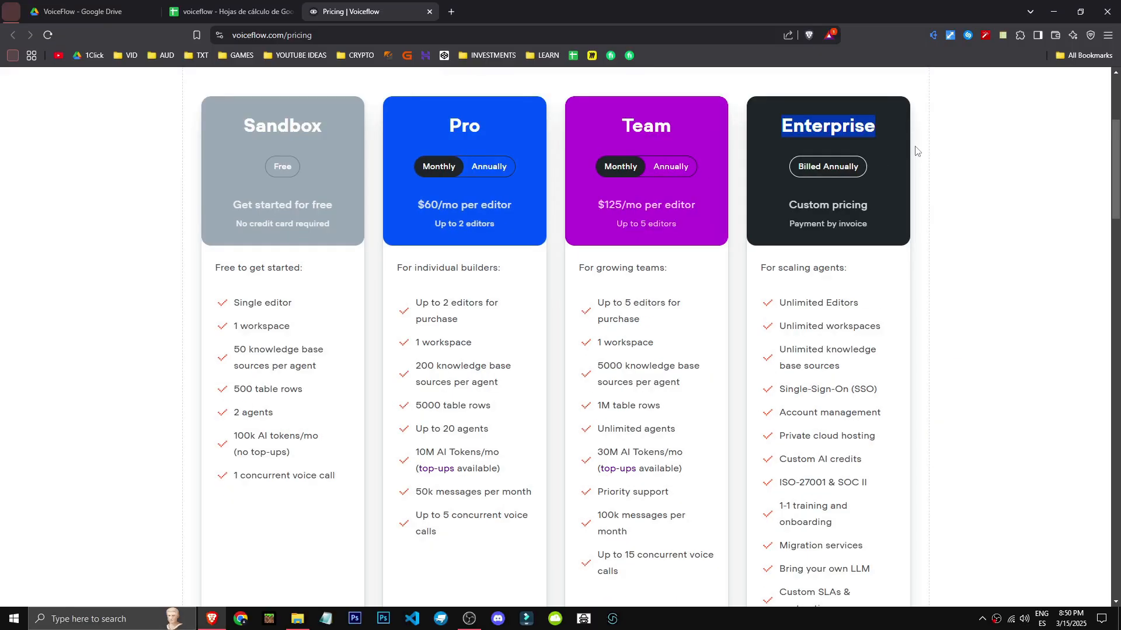
scroll(766, 564, "down", 5)
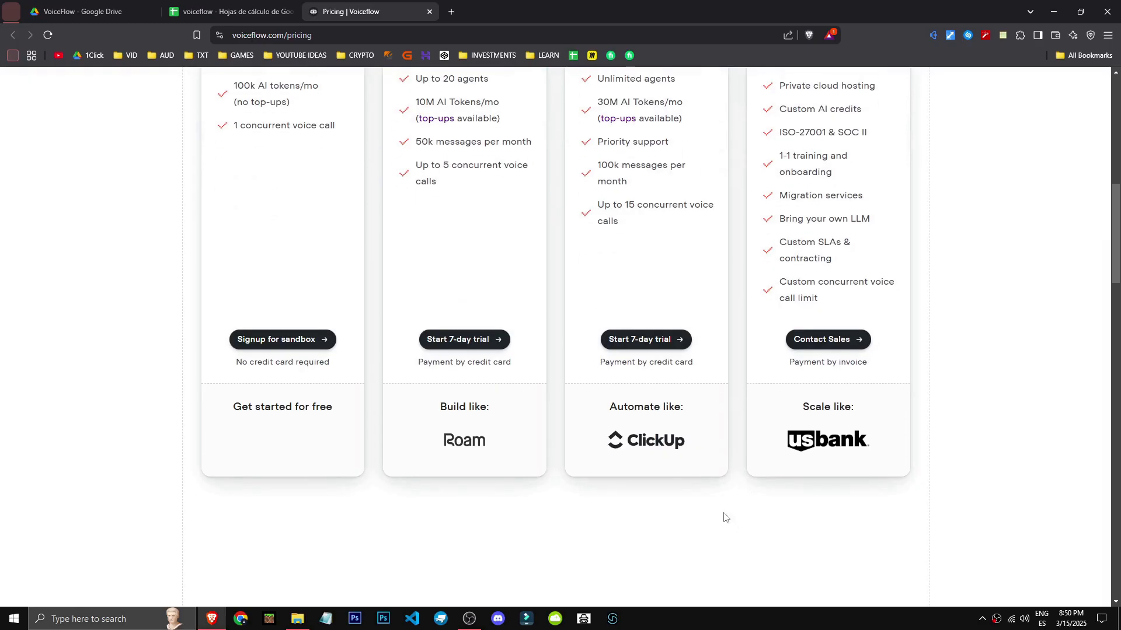
scroll(724, 517, "up", 5)
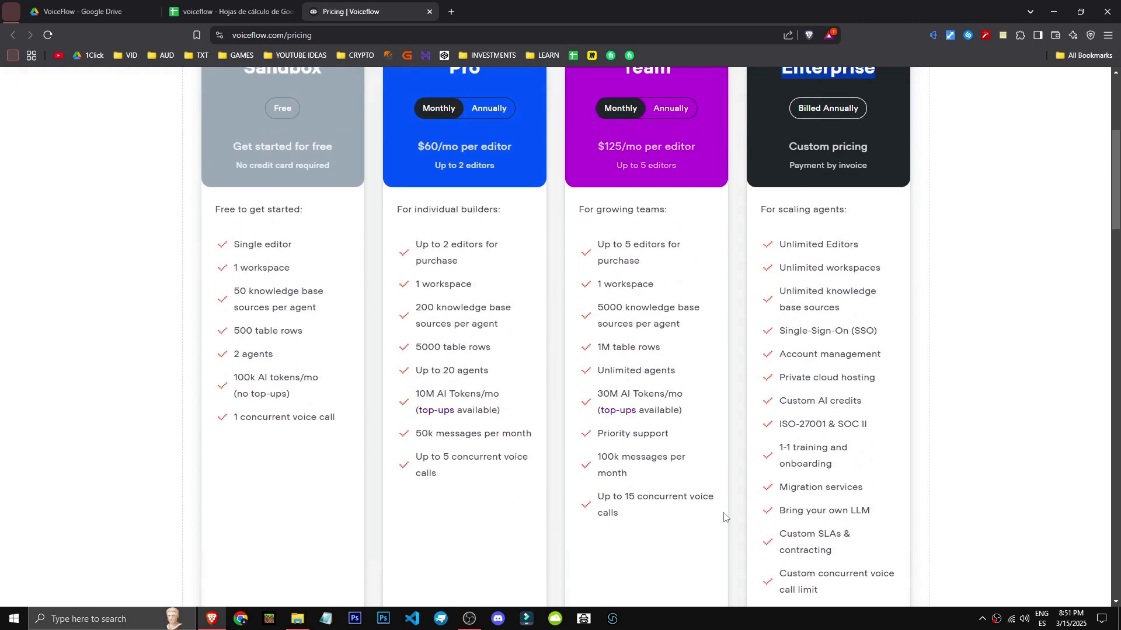